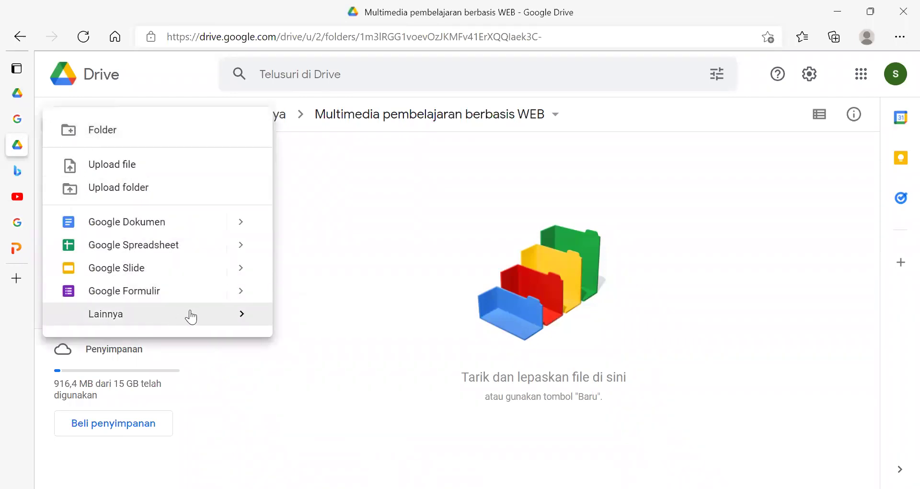
# Create a new Google Sites site in the Multimedia pembelajaran berbasis WEB folder.
pyautogui.moveTo(192, 314)
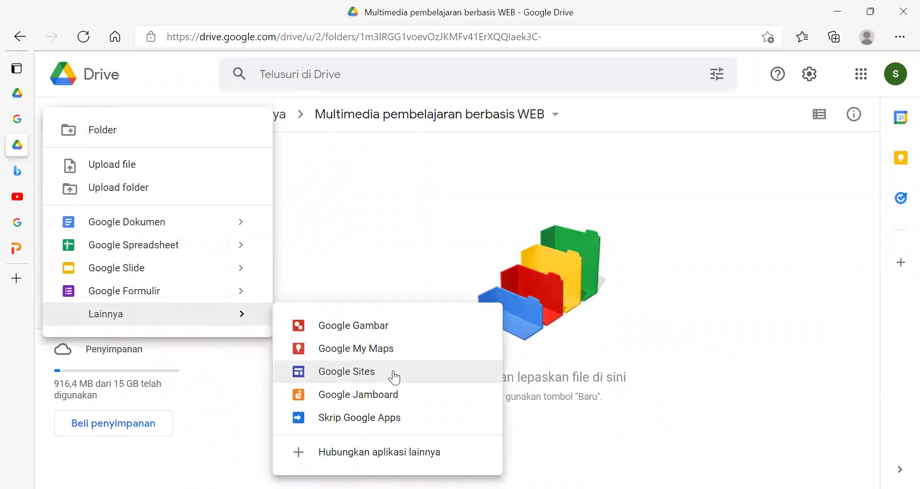
pyautogui.click(369, 378)
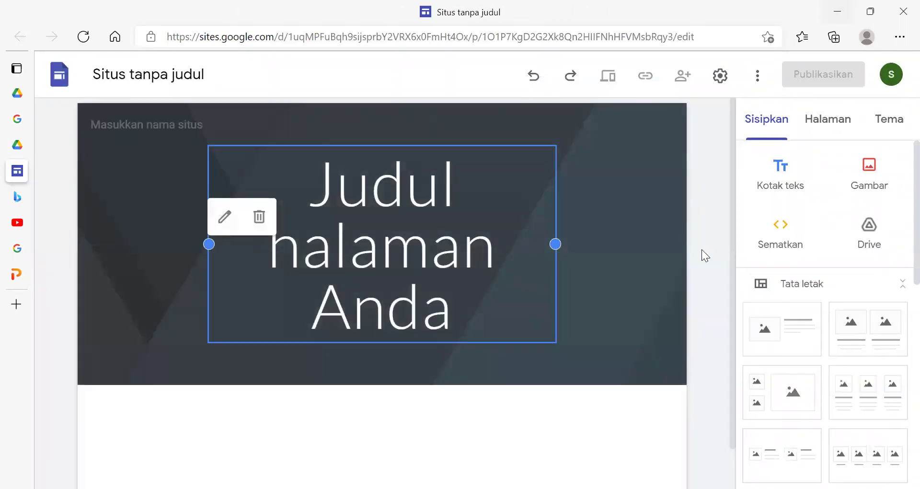
pyautogui.moveTo(731, 146); pyautogui.dragTo(743, 216)
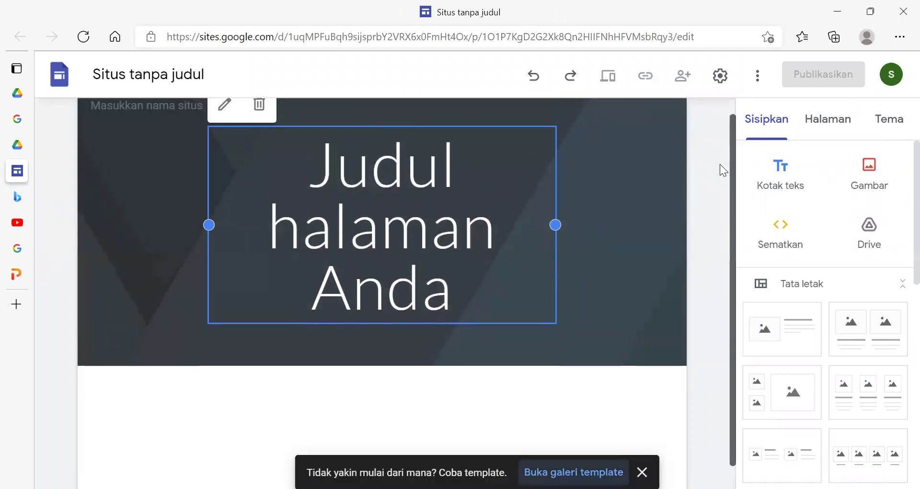
pyautogui.click(716, 165)
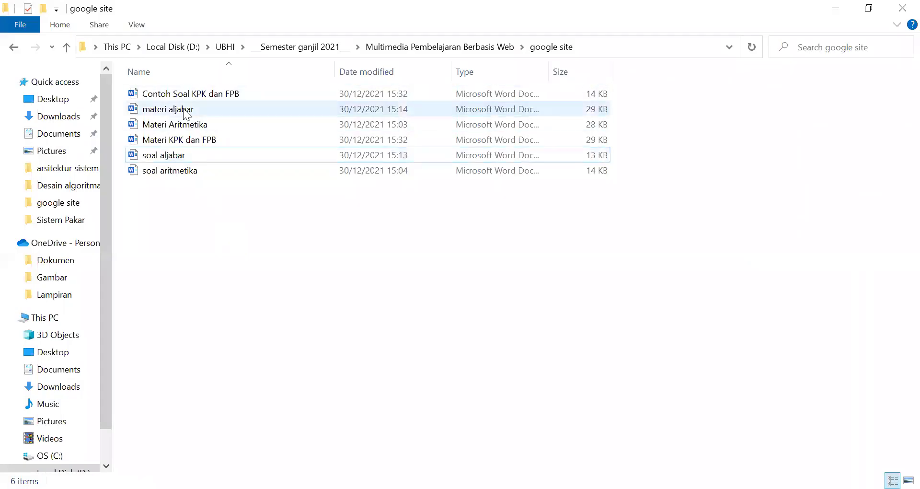
# Switch to File Explorer and look through the algebra, arithmetic, and KPK and FPB material and exercise documents in the google site folder.
pyautogui.click(186, 109)
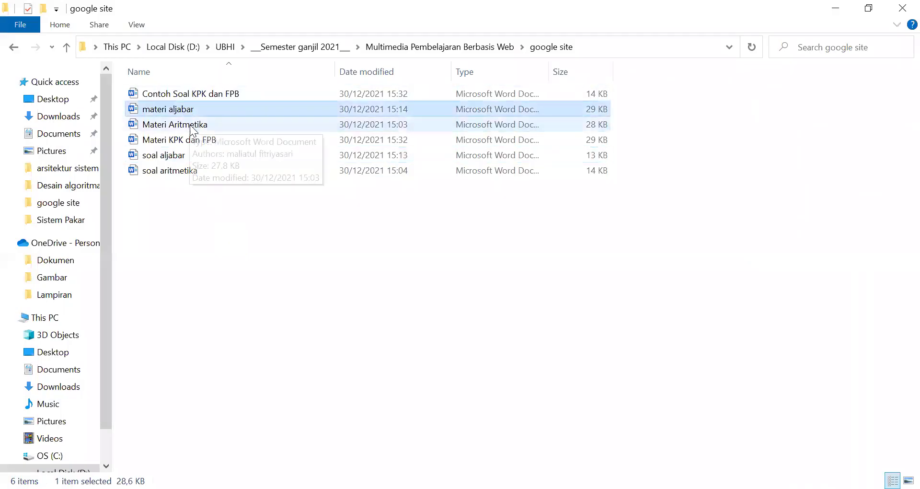
pyautogui.click(189, 124)
pyautogui.click(205, 143)
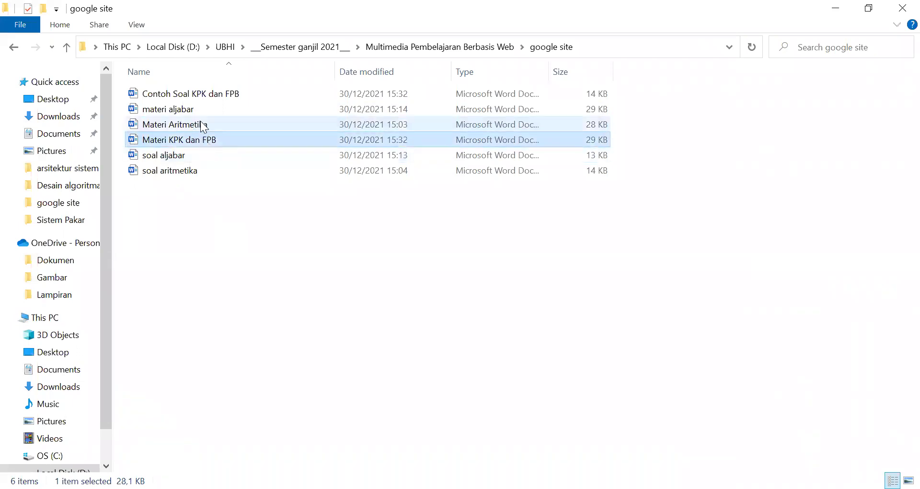
pyautogui.click(196, 112)
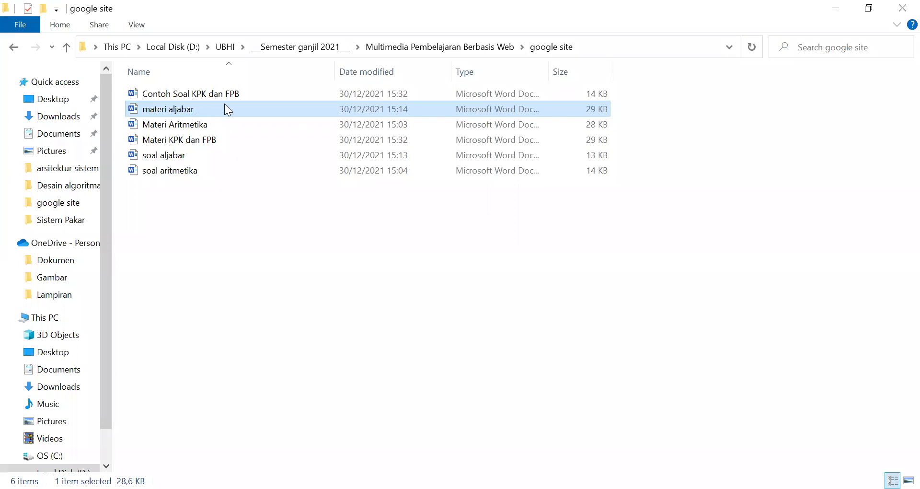
pyautogui.click(213, 133)
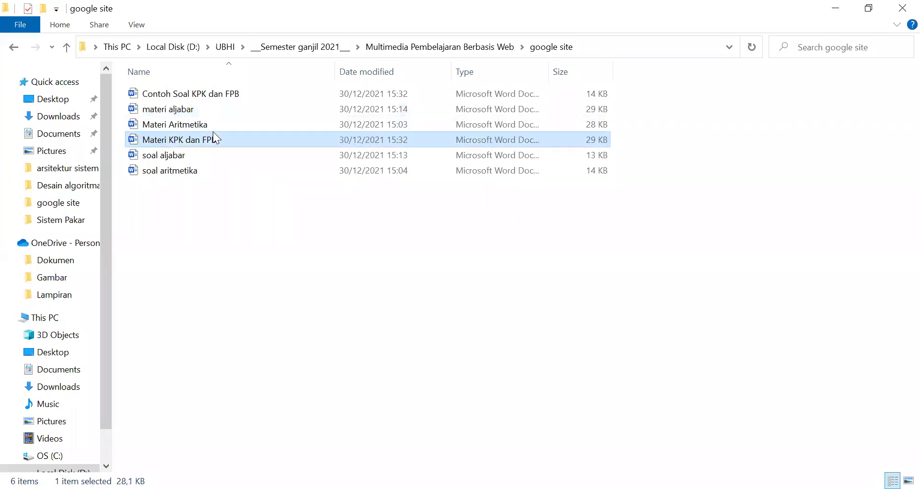
pyautogui.click(210, 95)
pyautogui.click(189, 157)
pyautogui.click(192, 165)
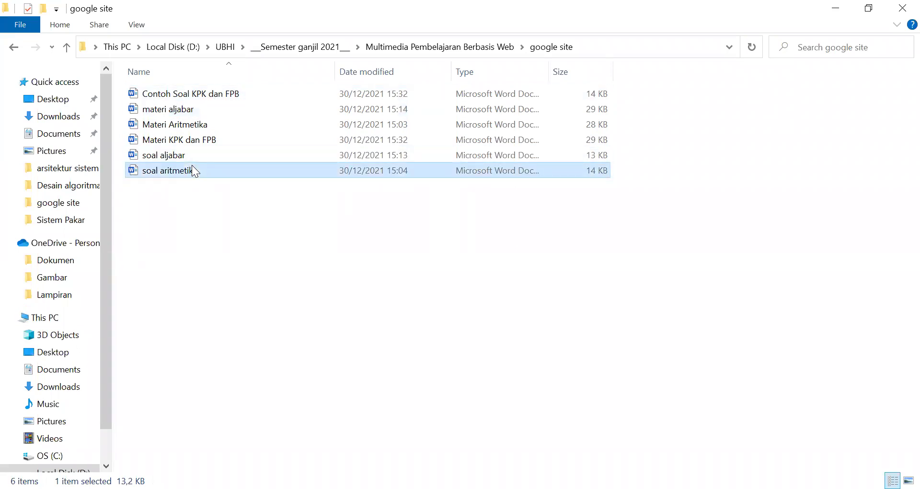
pyautogui.click(201, 139)
pyautogui.click(206, 108)
pyautogui.click(209, 120)
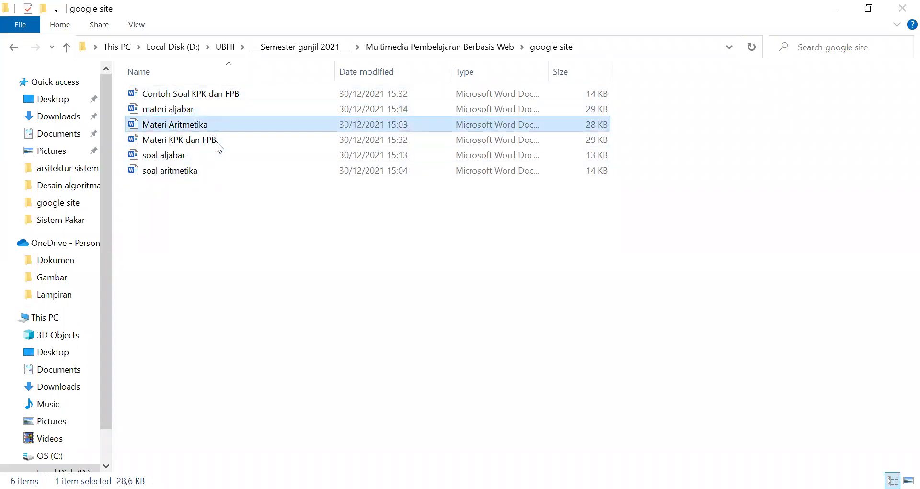
pyautogui.click(216, 141)
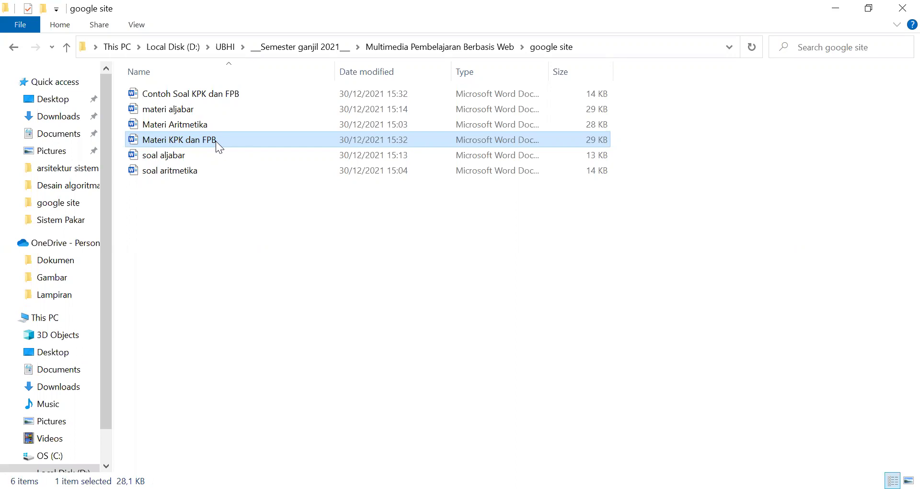
pyautogui.doubleClick(215, 141)
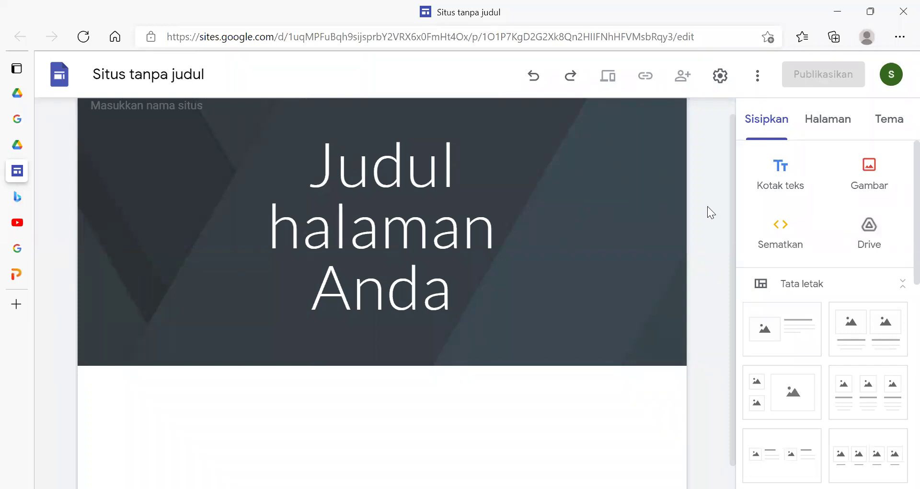
# Return to the Google Sites editor and look over its insert, page and theme options.
pyautogui.scroll(-1, 891, 239)
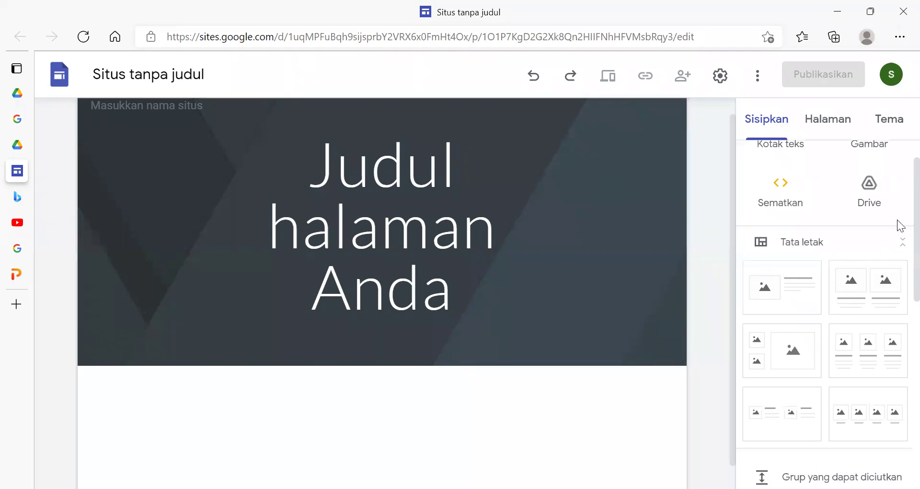
pyautogui.scroll(1, 901, 192)
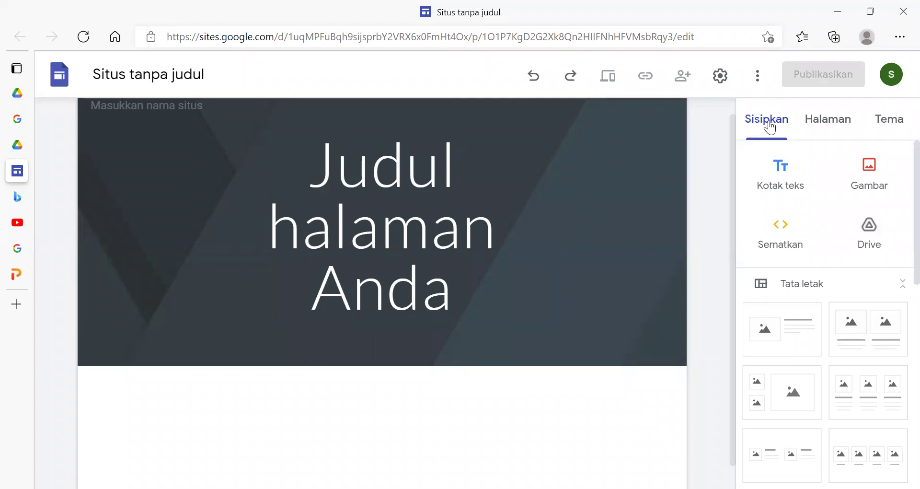
pyautogui.click(813, 138)
pyautogui.click(887, 120)
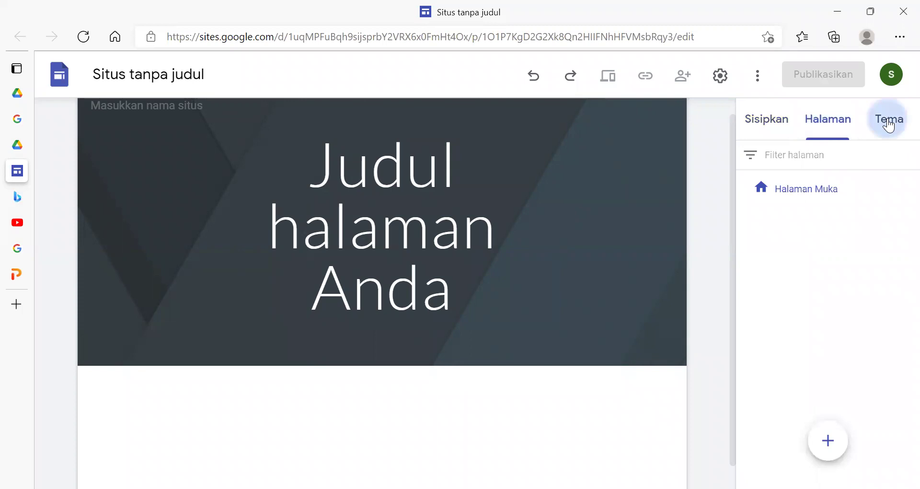
pyautogui.click(769, 121)
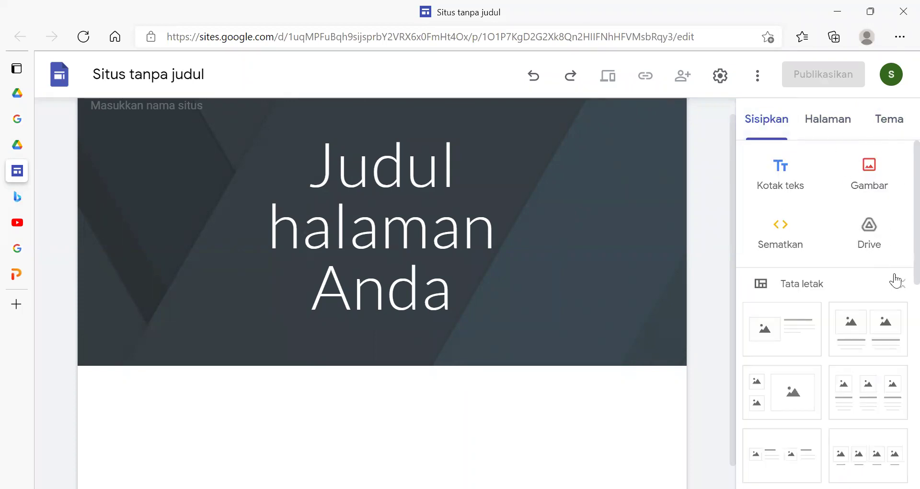
# Examine the available layout blocks and the full list of components that can be inserted on the page.
pyautogui.click(803, 284)
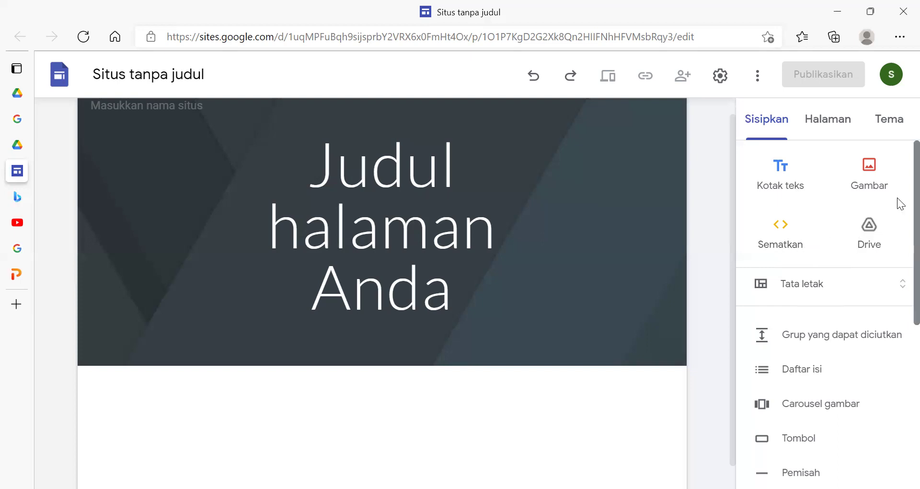
pyautogui.scroll(-2, 898, 211)
pyautogui.scroll(2, 899, 210)
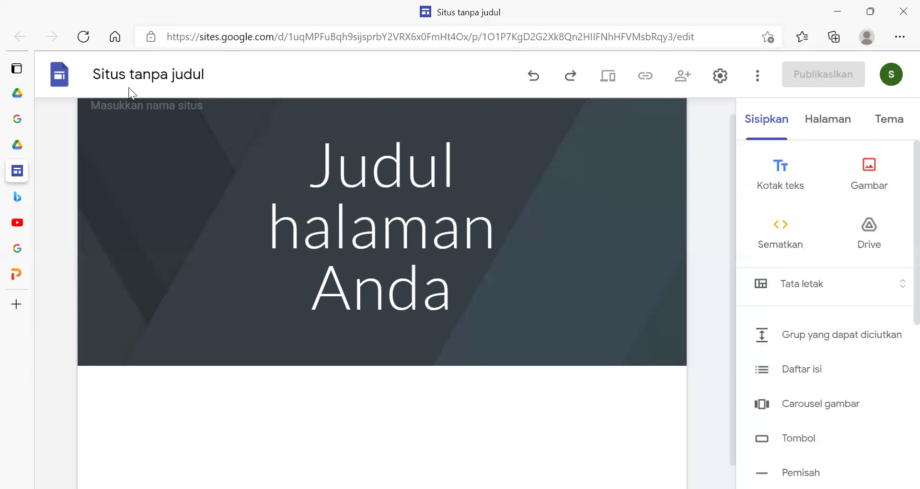
pyautogui.scroll(-6, 898, 345)
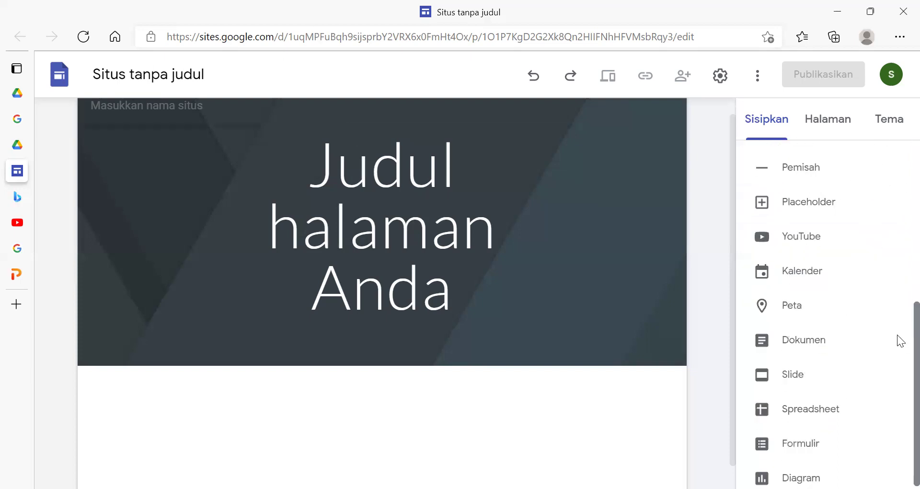
pyautogui.scroll(5, 897, 343)
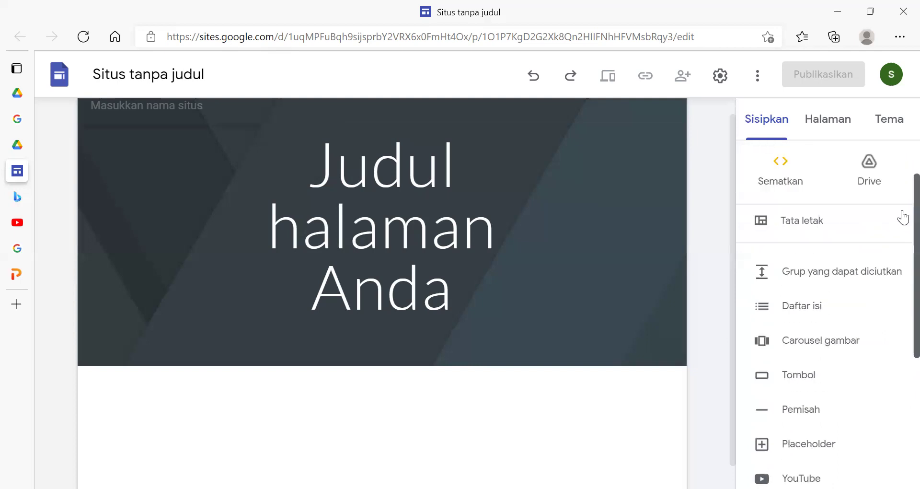
pyautogui.click(795, 221)
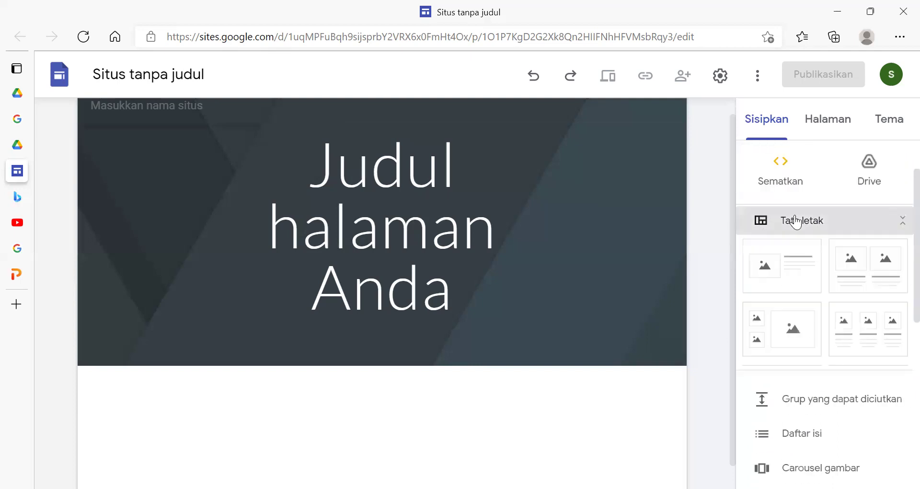
pyautogui.scroll(-1, 897, 254)
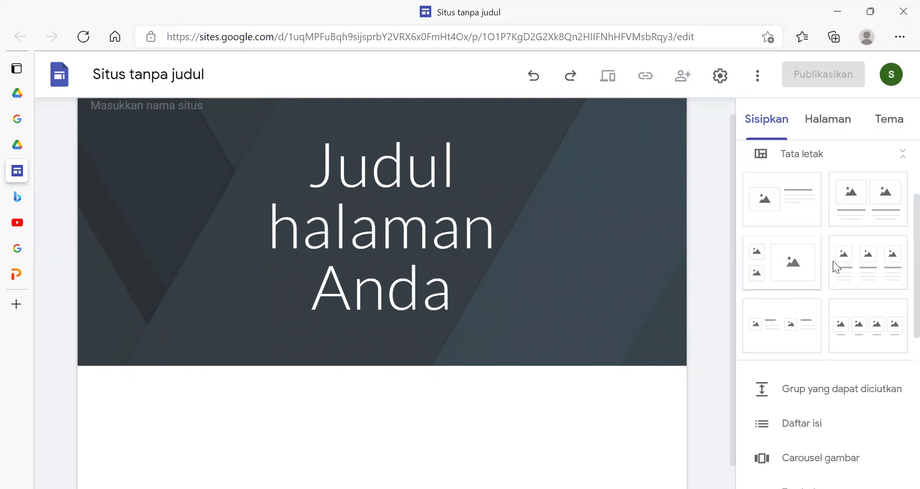
pyautogui.click(813, 156)
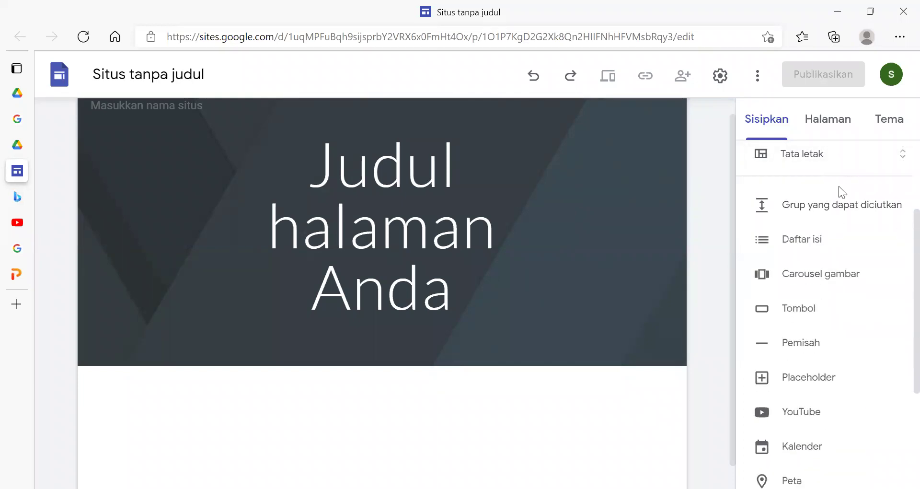
# Insert a collapsible group below the header, try out its heading and body text fields, and delete the group's section.
pyautogui.scroll(-1, 829, 206)
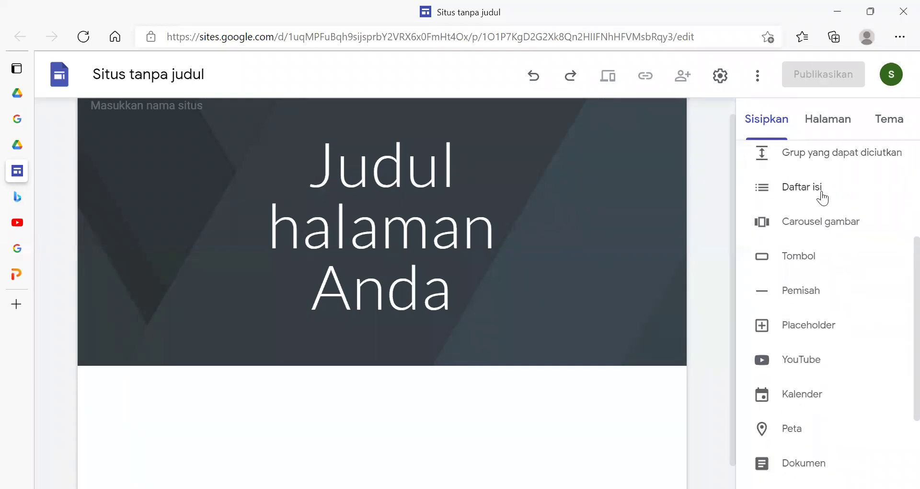
pyautogui.click(799, 154)
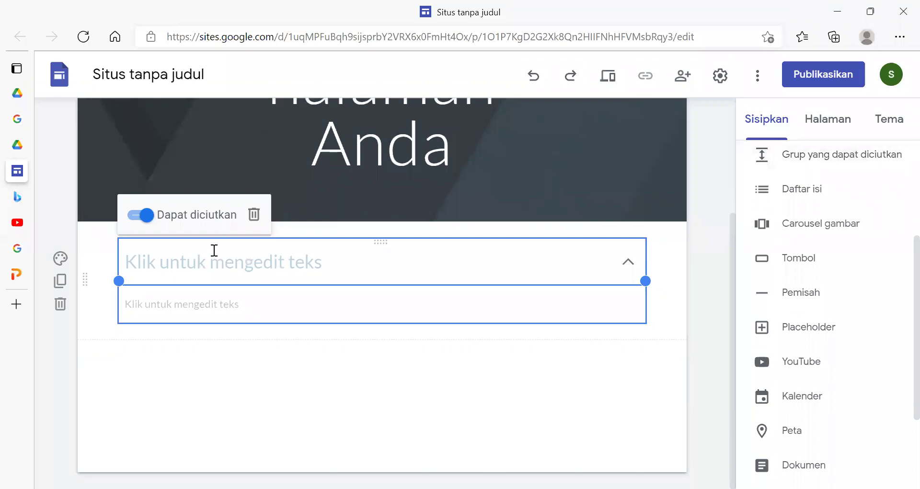
pyautogui.click(221, 304)
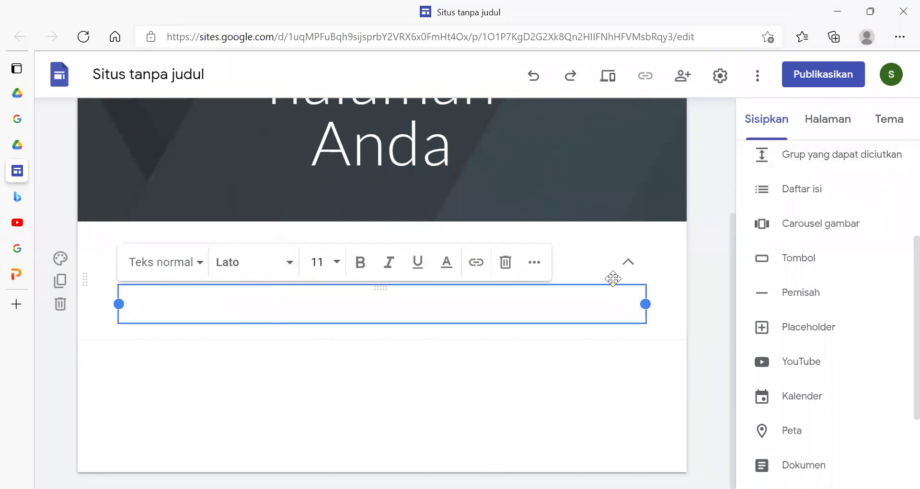
pyautogui.click(607, 262)
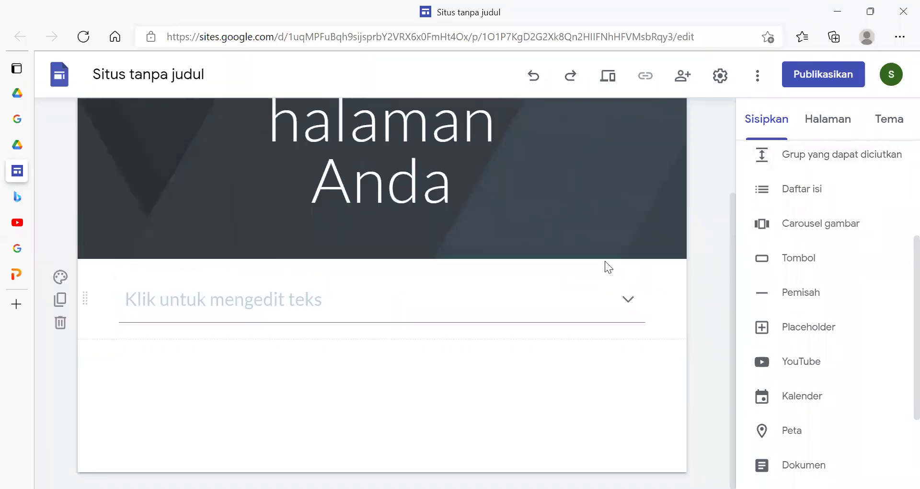
pyautogui.click(186, 293)
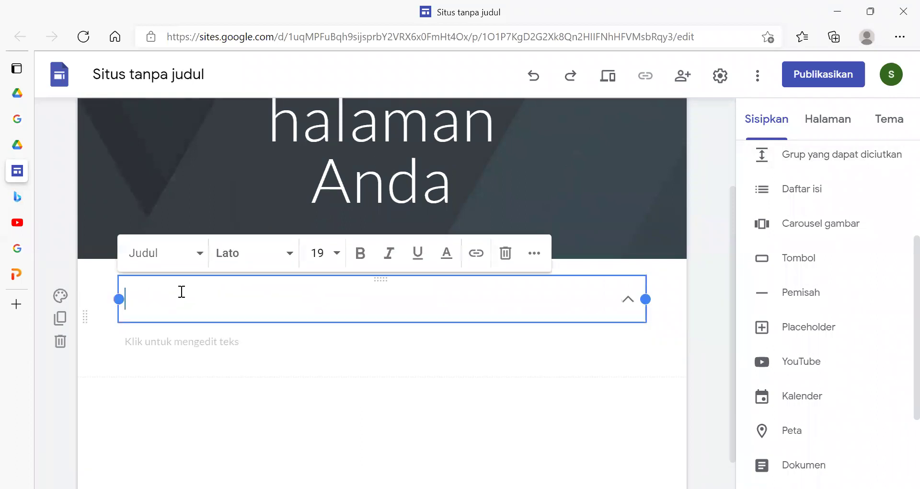
pyautogui.click(61, 341)
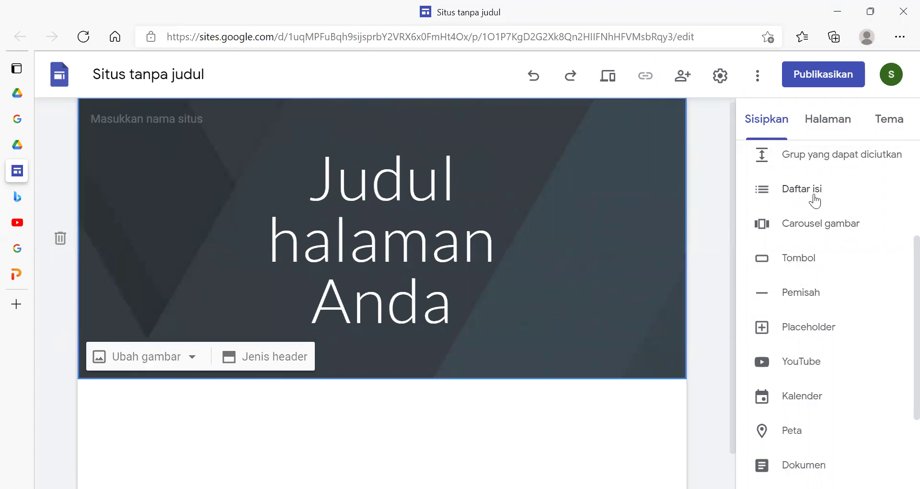
# Insert a divider below the page header and delete it again.
pyautogui.scroll(-1, 829, 230)
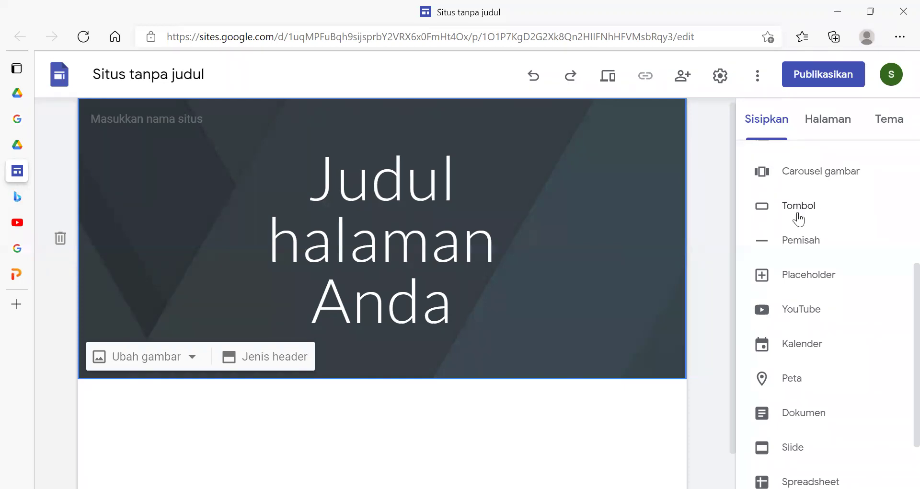
pyautogui.click(793, 241)
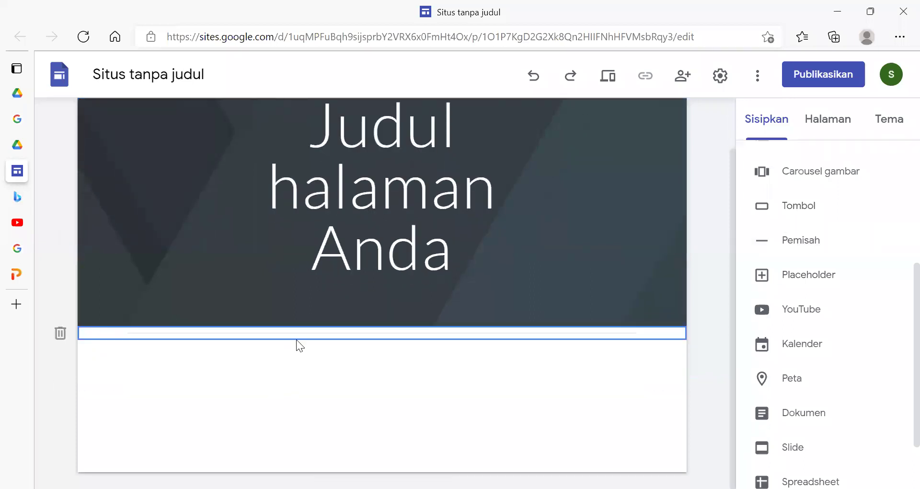
pyautogui.click(299, 364)
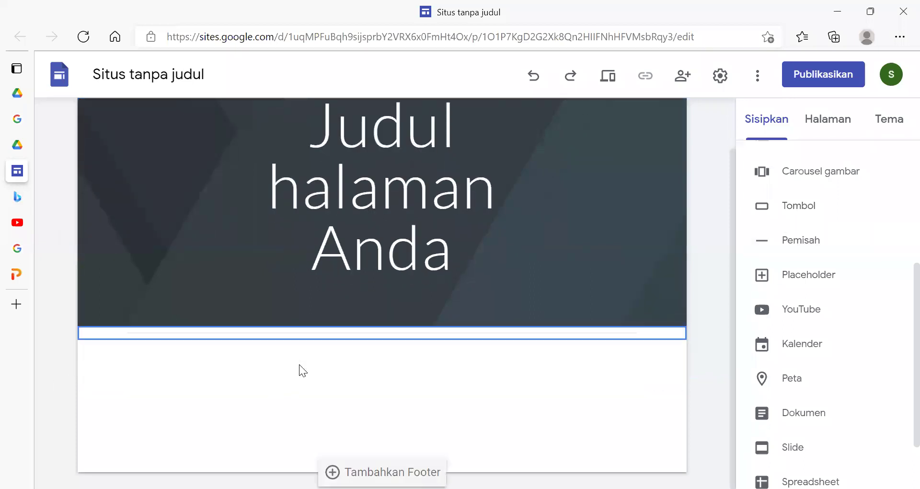
pyautogui.click(59, 333)
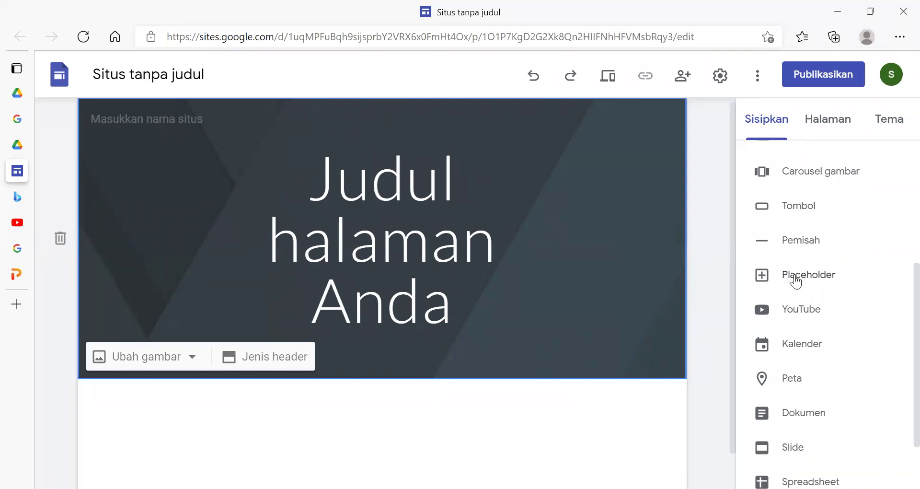
# View the YouTube video search dialog and close it without choosing a video.
pyautogui.click(810, 311)
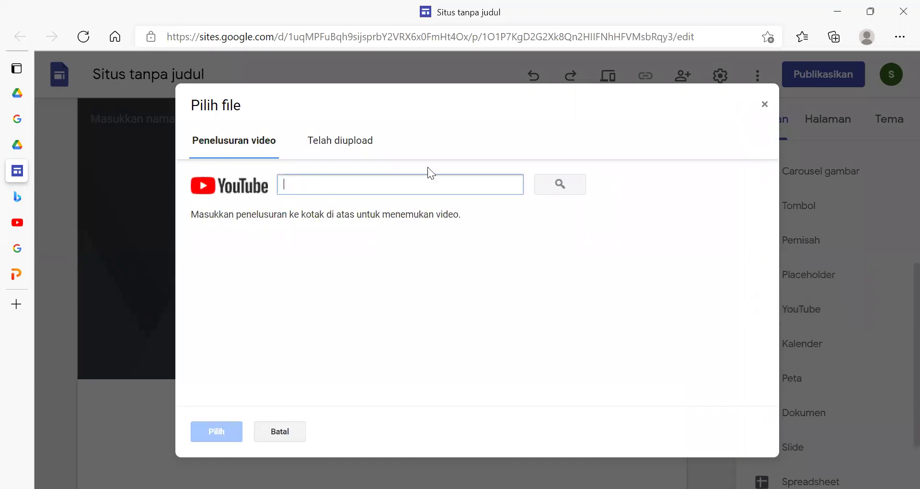
pyautogui.click(764, 105)
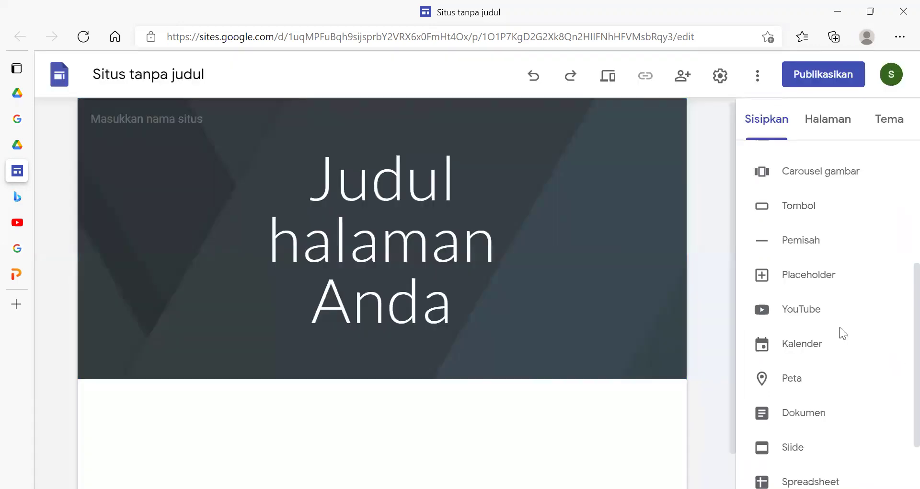
# View the map selection dialog from the insertable components and close it without choosing a map.
pyautogui.scroll(-1, 814, 316)
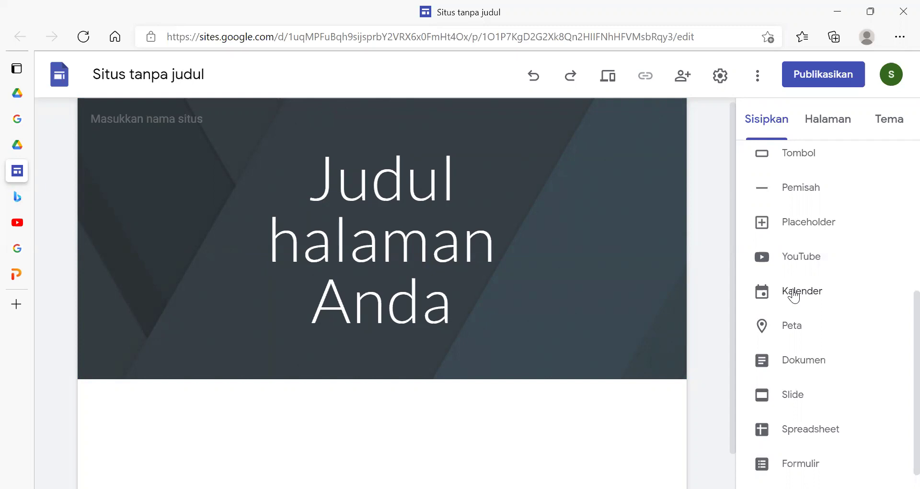
pyautogui.click(792, 327)
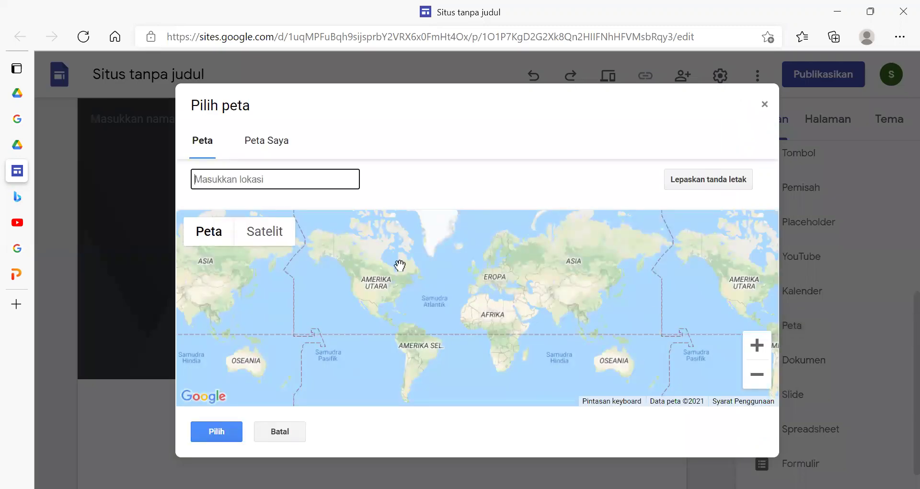
pyautogui.click(763, 107)
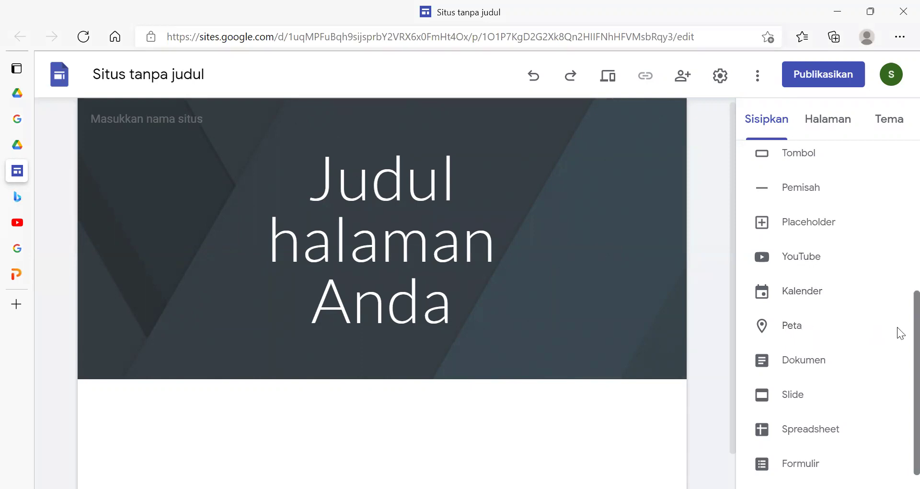
# Look through the remaining insertable components and the options for adding a new page, link or menu section.
pyautogui.scroll(-1, 898, 340)
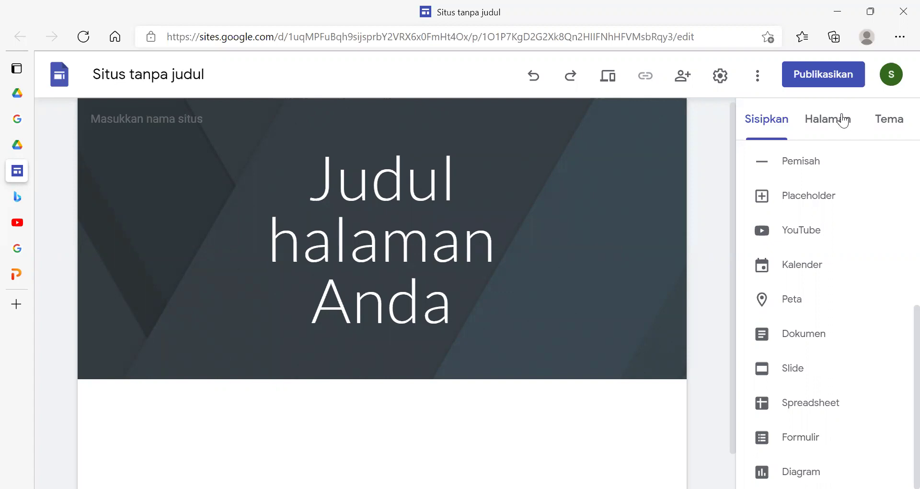
pyautogui.scroll(5, 897, 314)
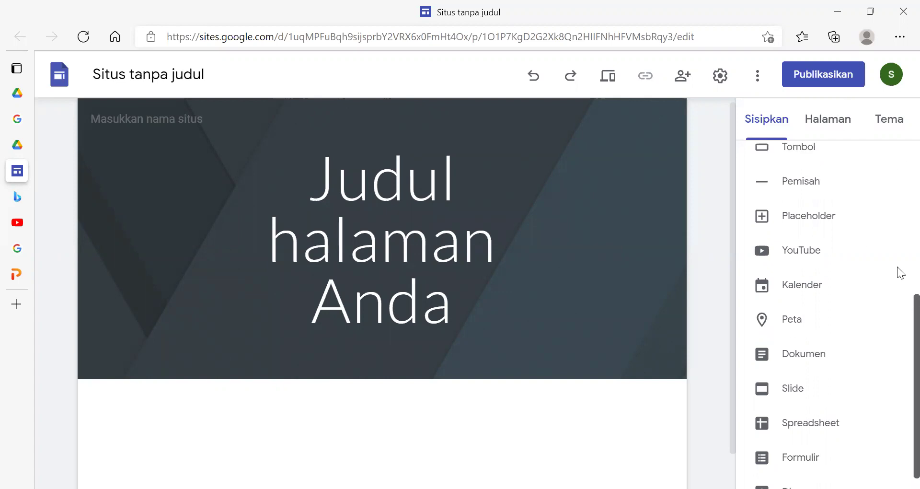
pyautogui.click(821, 125)
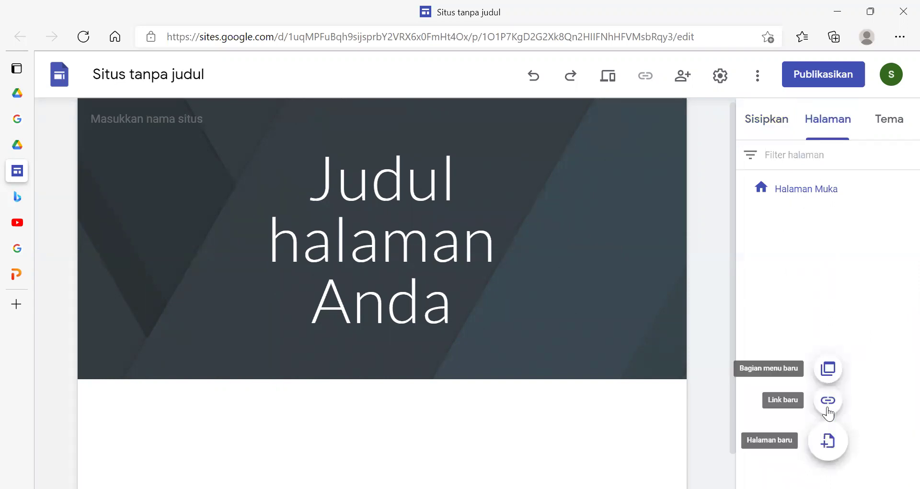
pyautogui.moveTo(830, 451)
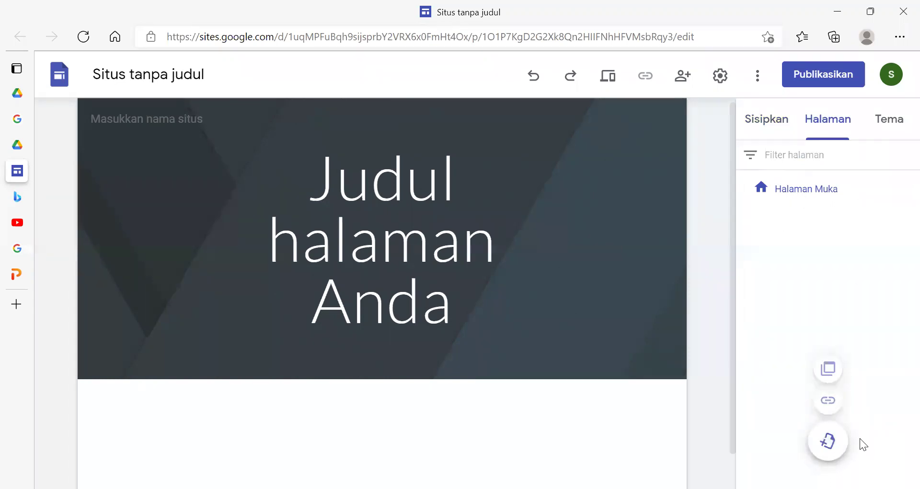
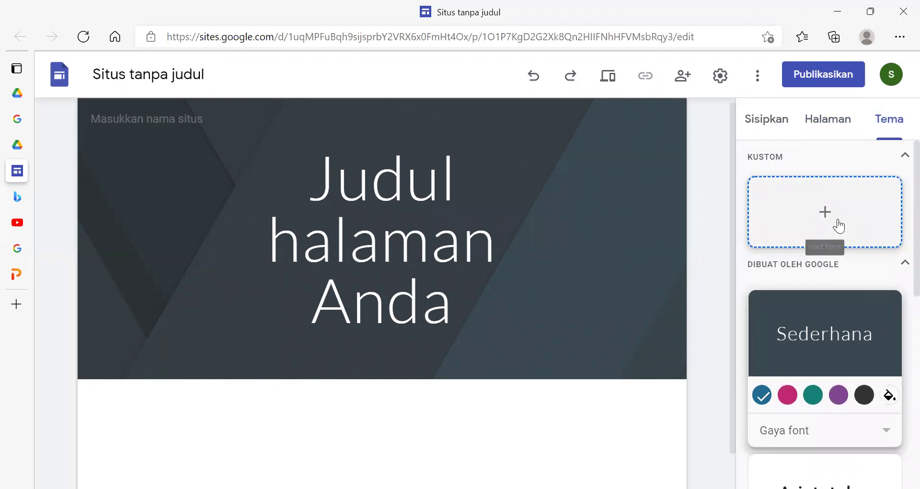
# Examine the custom theme option and the ready-made themes from Sederhana through Impresi.
pyautogui.scroll(-2, 852, 328)
pyautogui.scroll(2, 853, 326)
pyautogui.scroll(-2, 855, 326)
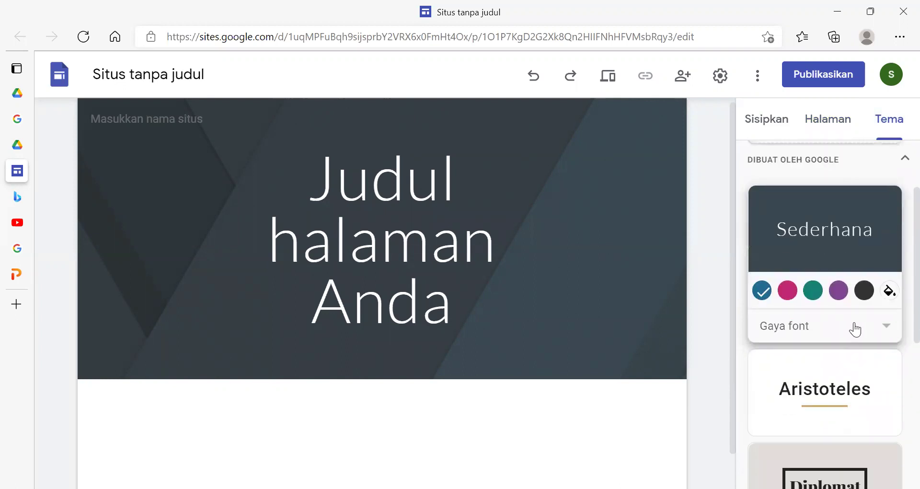
pyautogui.scroll(-1, 854, 327)
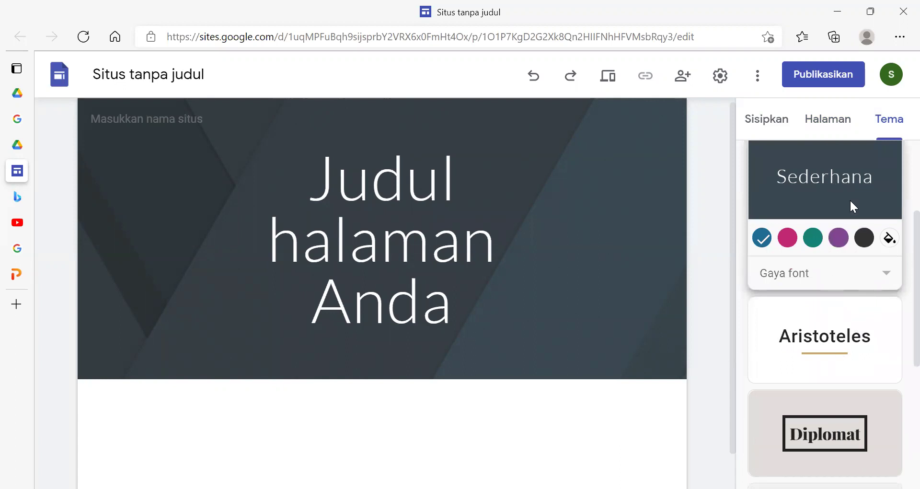
pyautogui.scroll(-3, 851, 404)
pyautogui.scroll(-3, 849, 394)
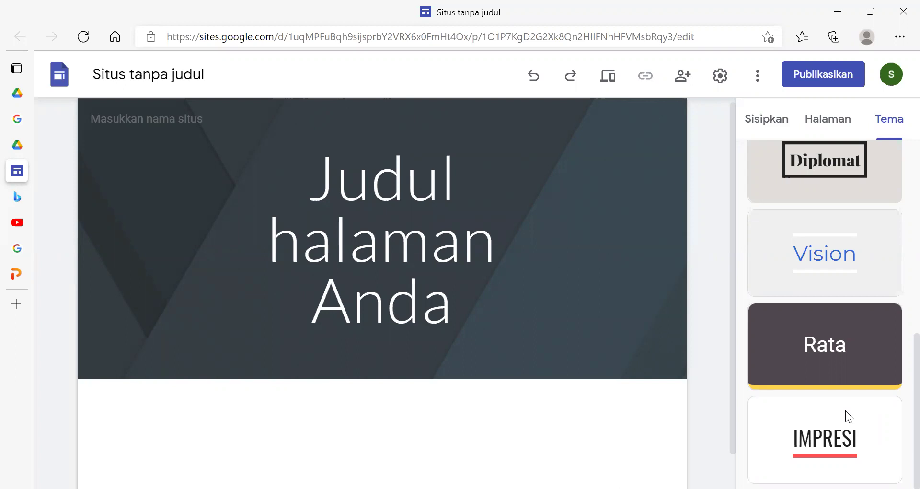
pyautogui.scroll(1, 826, 375)
pyautogui.scroll(-1, 827, 376)
pyautogui.scroll(9, 827, 376)
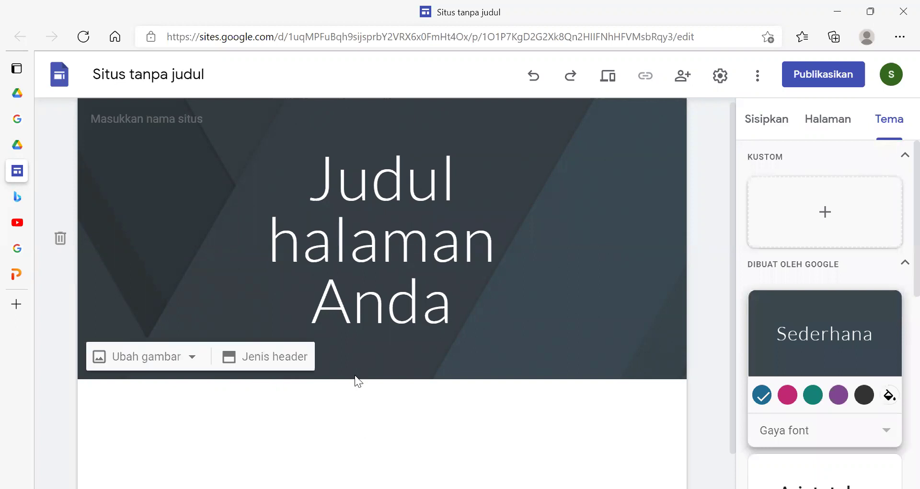
pyautogui.click(374, 221)
pyautogui.click(474, 312)
pyautogui.click(776, 127)
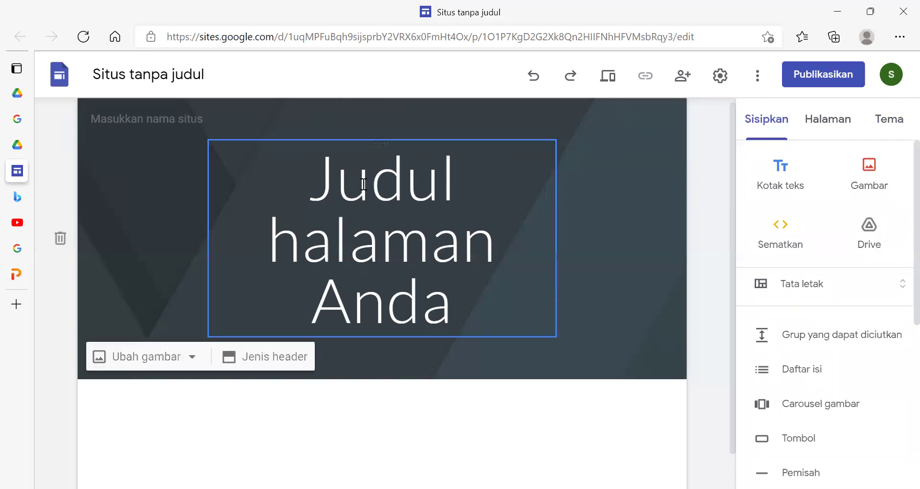
pyautogui.click(891, 120)
pyautogui.click(757, 119)
# View the image selection dialog for the page header's background and close it without choosing an image.
pyautogui.click(134, 185)
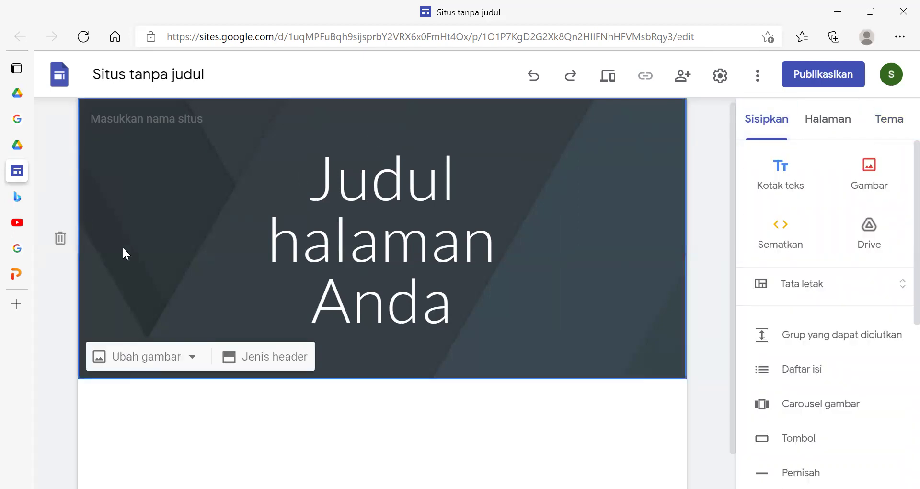
pyautogui.click(193, 354)
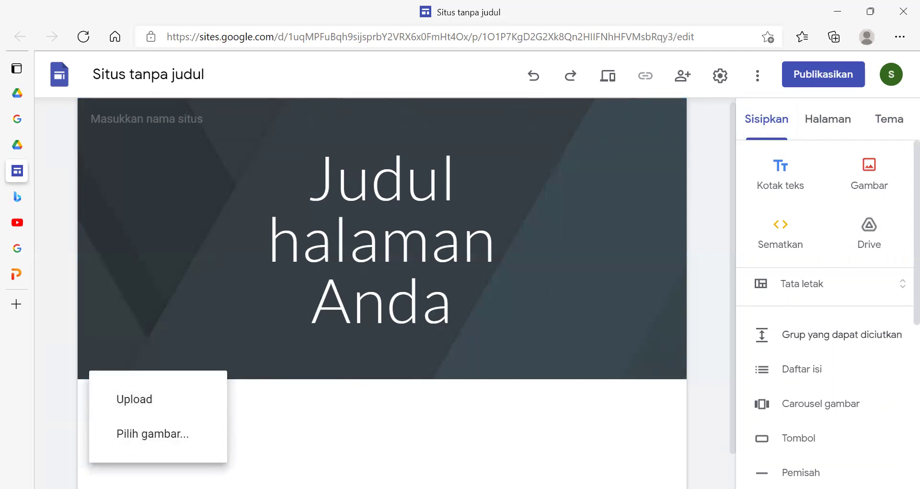
pyautogui.click(163, 437)
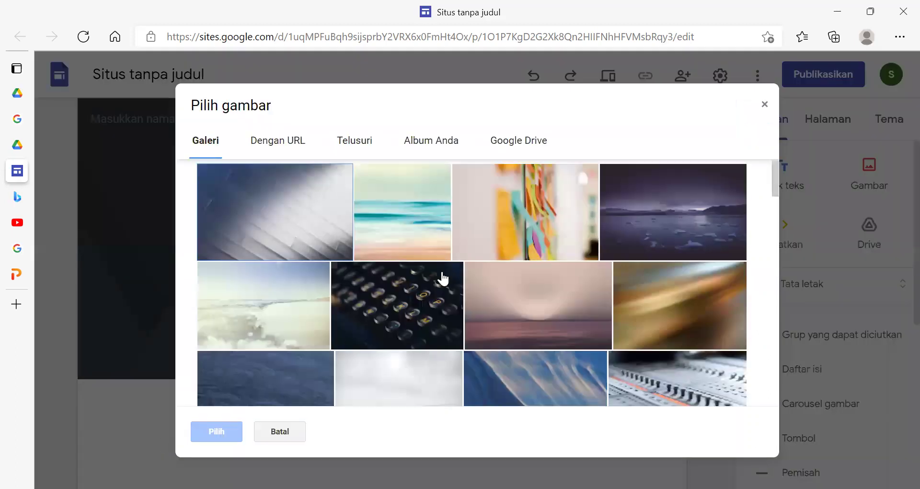
pyautogui.click(764, 103)
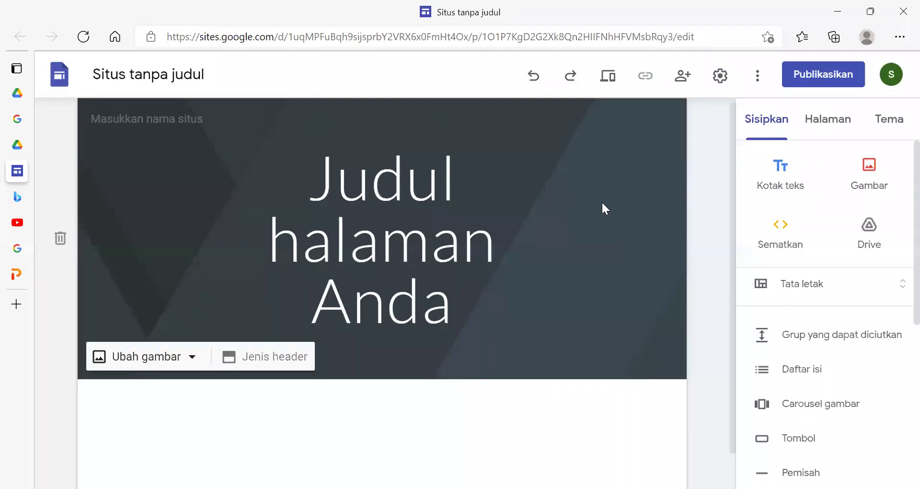
# Browse the gallery of photos and plain-colour backgrounds available for the page header, and close it without a selection.
pyautogui.click(131, 367)
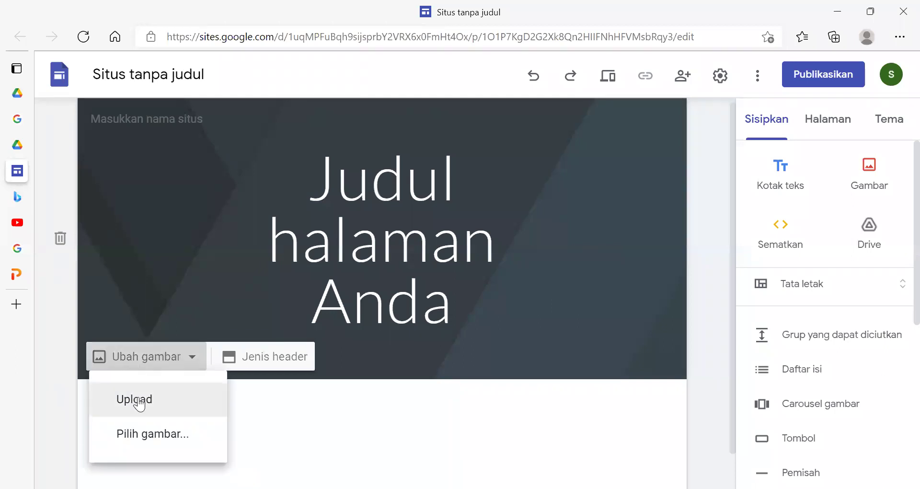
pyautogui.click(139, 433)
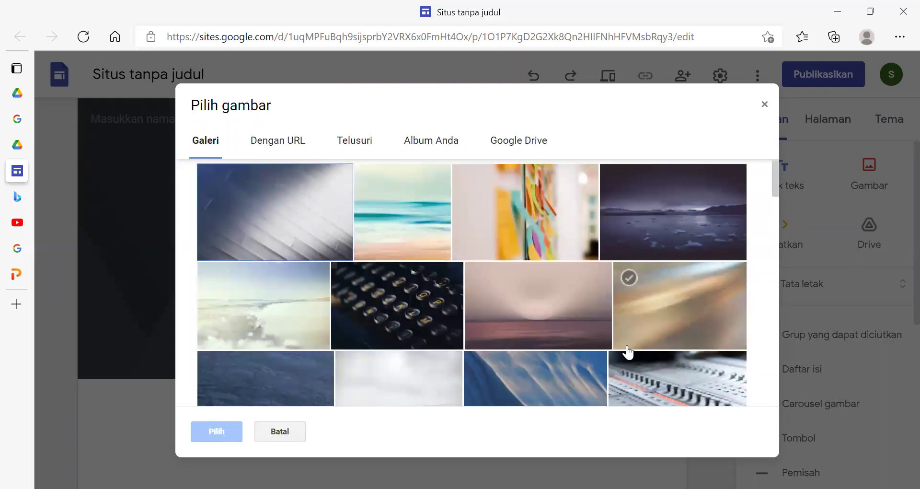
pyautogui.scroll(-5, 628, 352)
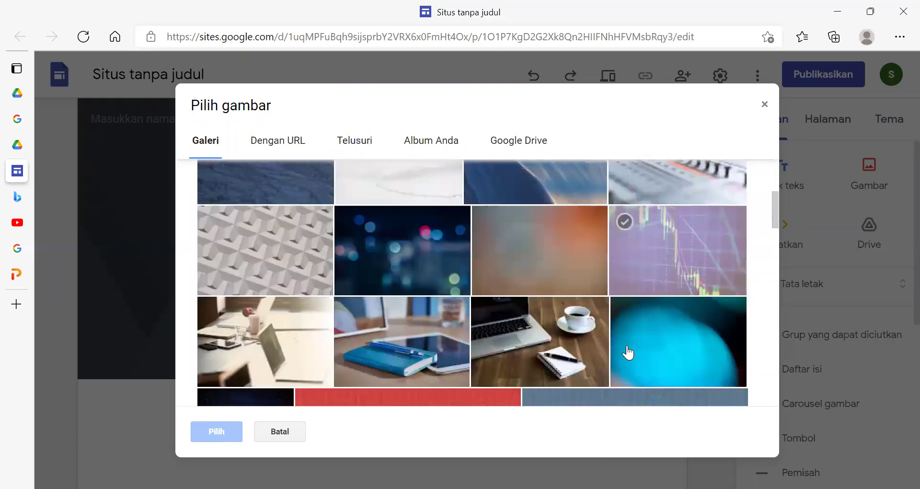
pyautogui.scroll(-1, 628, 352)
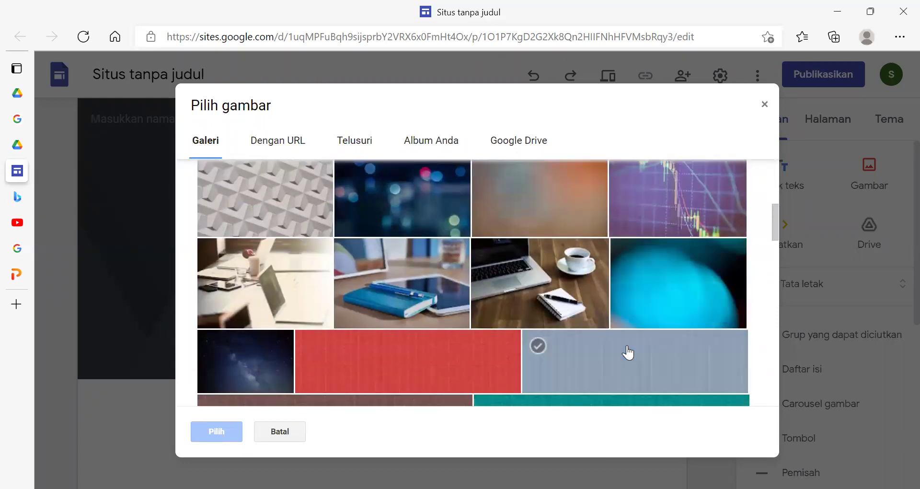
pyautogui.scroll(-1, 626, 351)
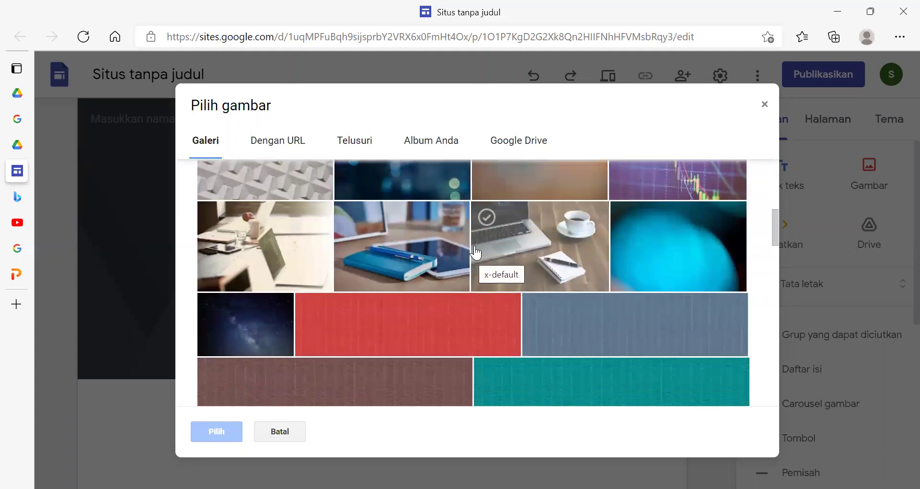
pyautogui.scroll(-2, 476, 351)
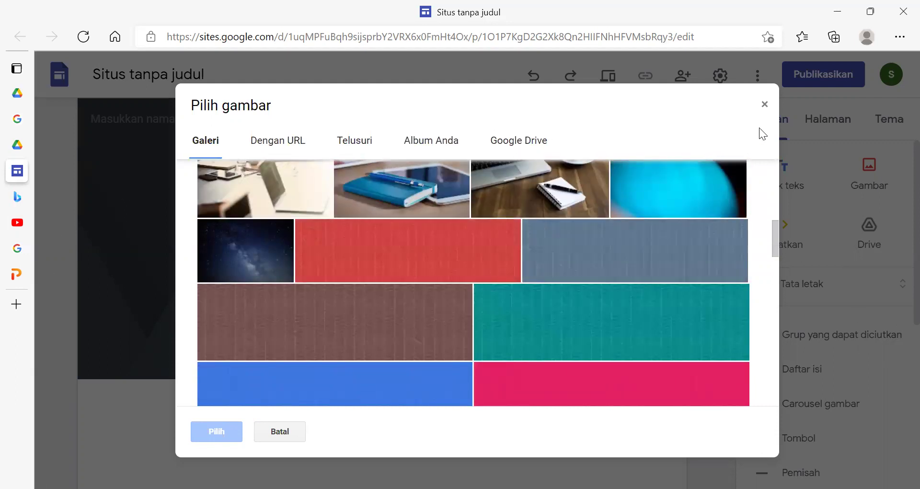
pyautogui.click(764, 110)
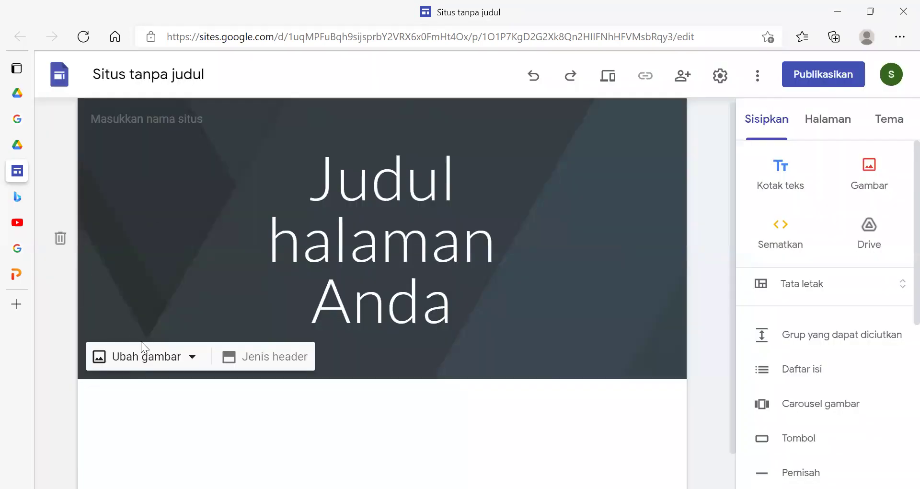
# View the file dialog for uploading a header image from the computer and cancel it.
pyautogui.click(152, 358)
pyautogui.click(165, 401)
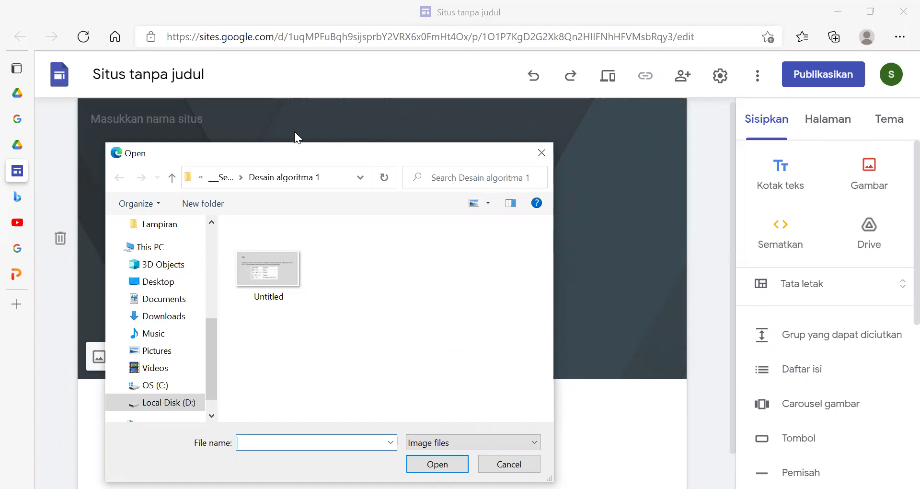
pyautogui.click(542, 152)
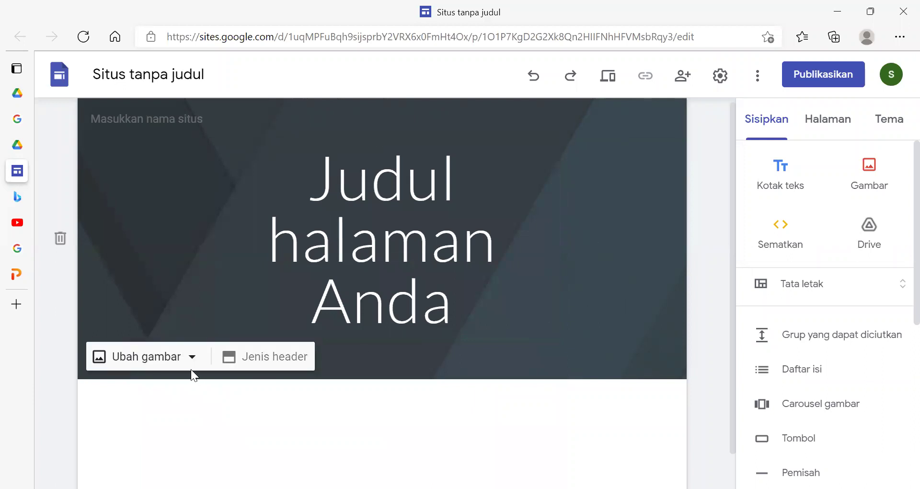
# Check the available sources for an existing header image, close the dialog, and review the header's image-change options.
pyautogui.click(169, 360)
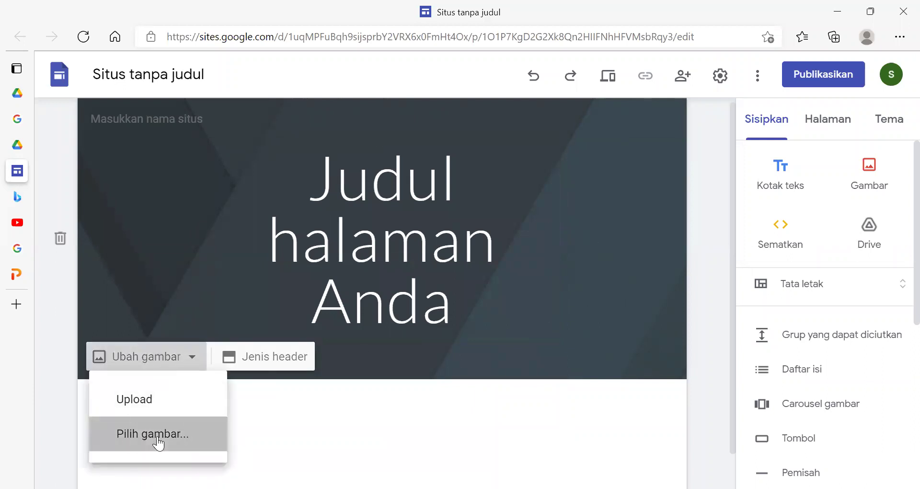
pyautogui.click(158, 439)
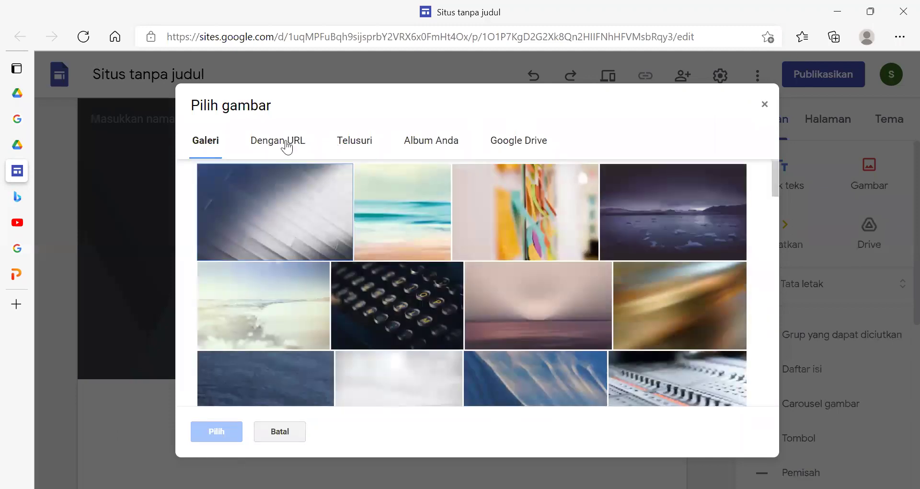
pyautogui.click(762, 105)
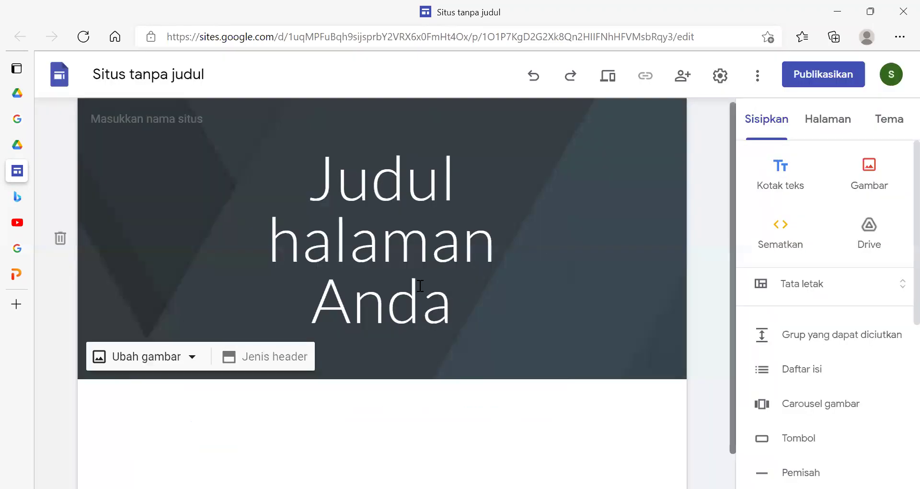
pyautogui.click(185, 365)
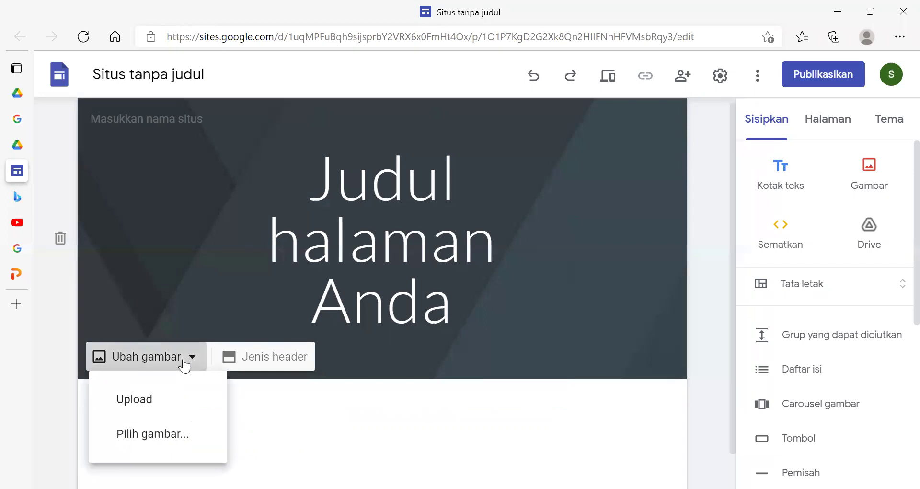
pyautogui.click(616, 330)
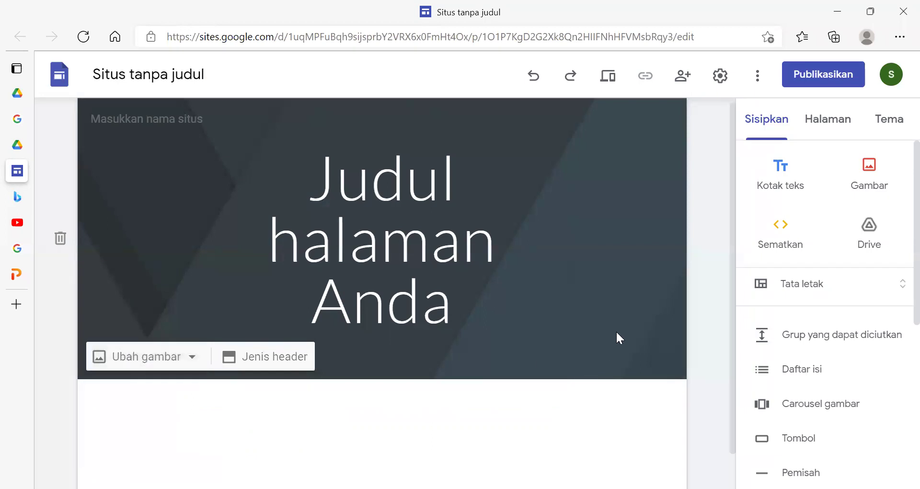
# Examine the page title's text formatting options, including the additional ones, and the quick insert choices on the header.
pyautogui.click(336, 256)
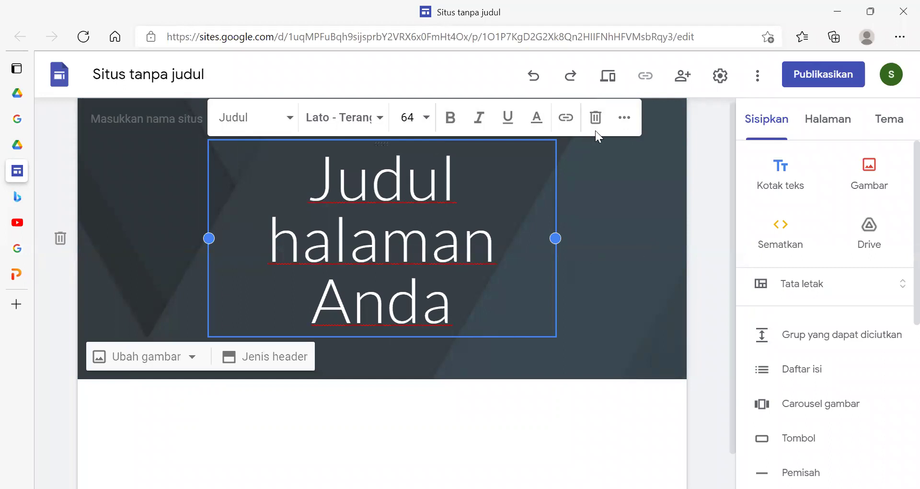
pyautogui.click(623, 117)
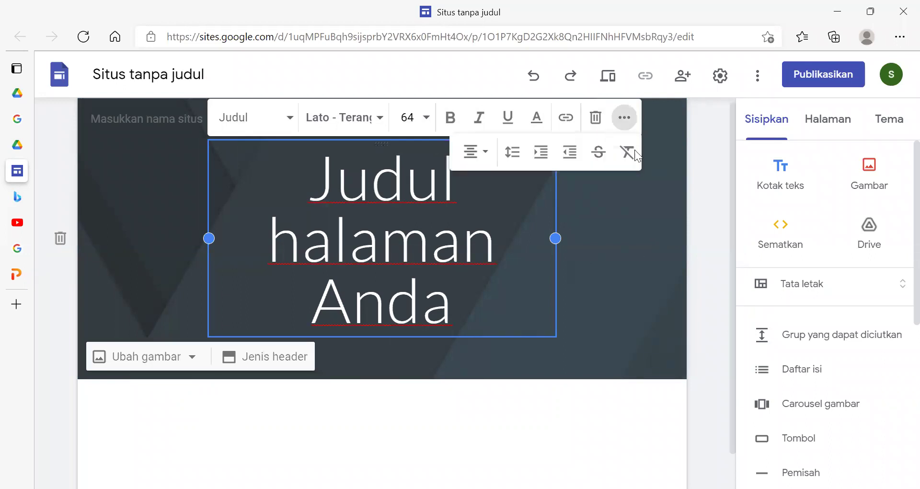
pyautogui.click(644, 213)
pyautogui.doubleClick(644, 212)
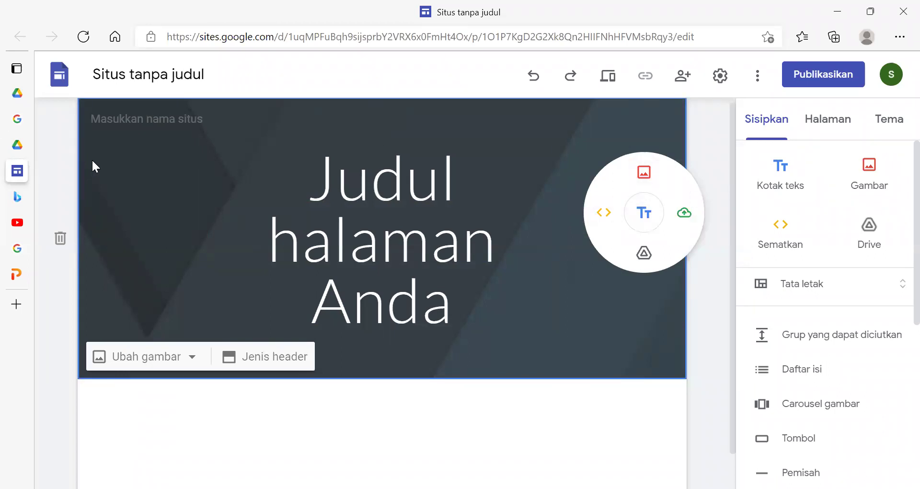
# Select the dark chalkboard photo with maths writing from the expanded photo group at the end of the header image gallery.
pyautogui.click(174, 365)
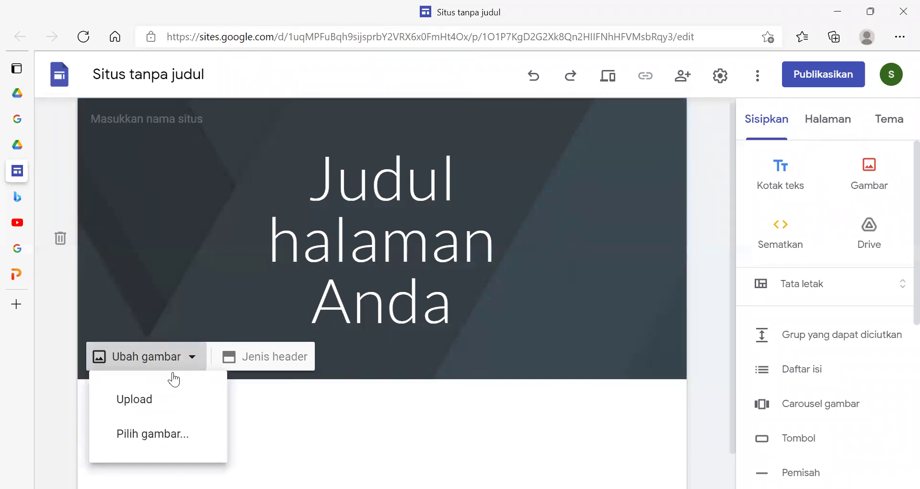
pyautogui.click(153, 432)
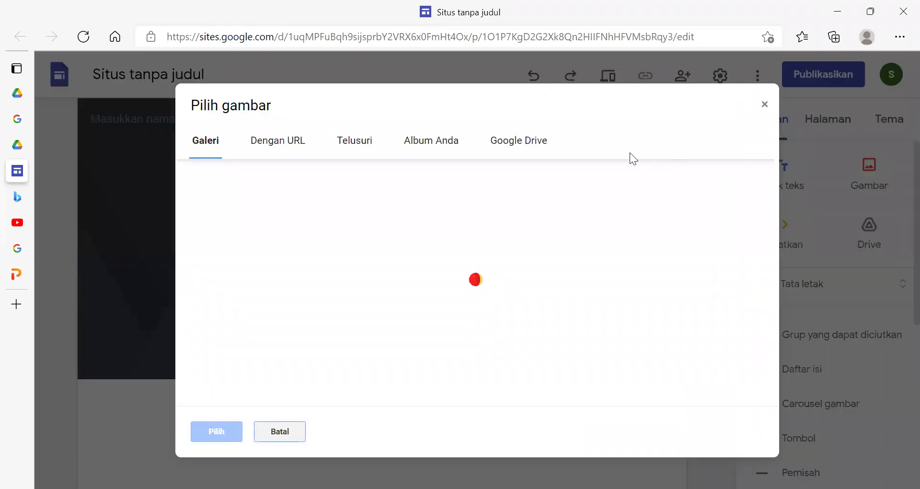
pyautogui.scroll(-5, 412, 314)
pyautogui.scroll(-10, 415, 315)
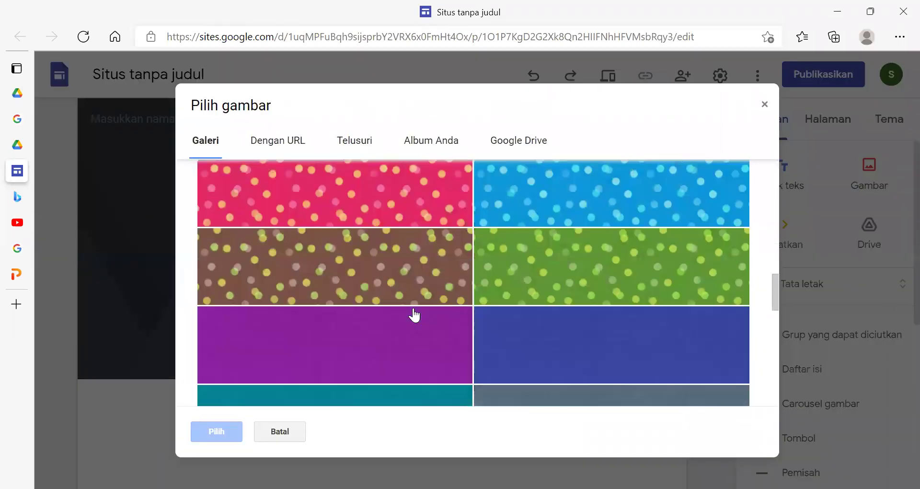
pyautogui.scroll(3, 415, 315)
pyautogui.scroll(-4, 414, 314)
pyautogui.click(359, 335)
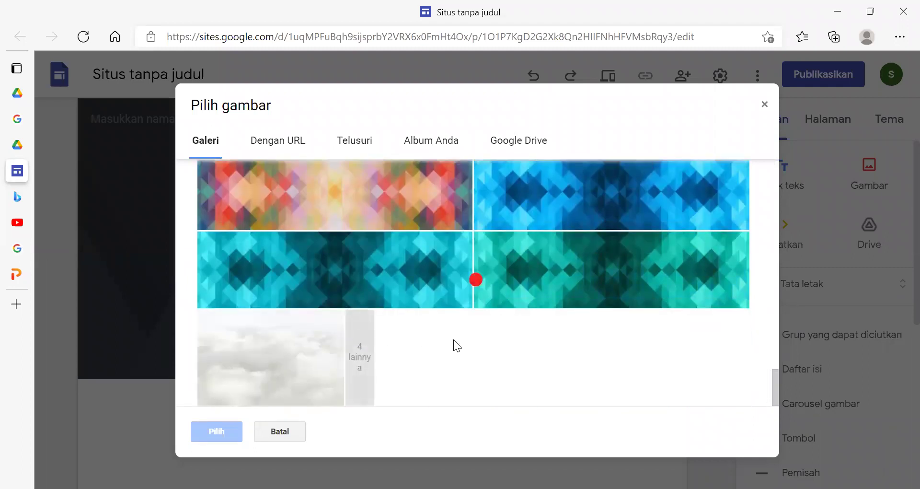
pyautogui.scroll(-1, 539, 352)
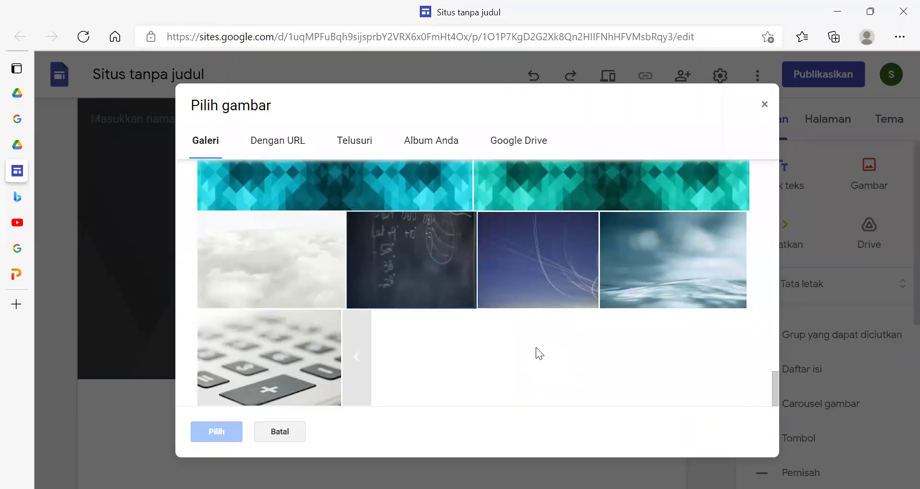
pyautogui.scroll(2, 536, 347)
pyautogui.scroll(-1, 536, 347)
pyautogui.scroll(-1, 538, 354)
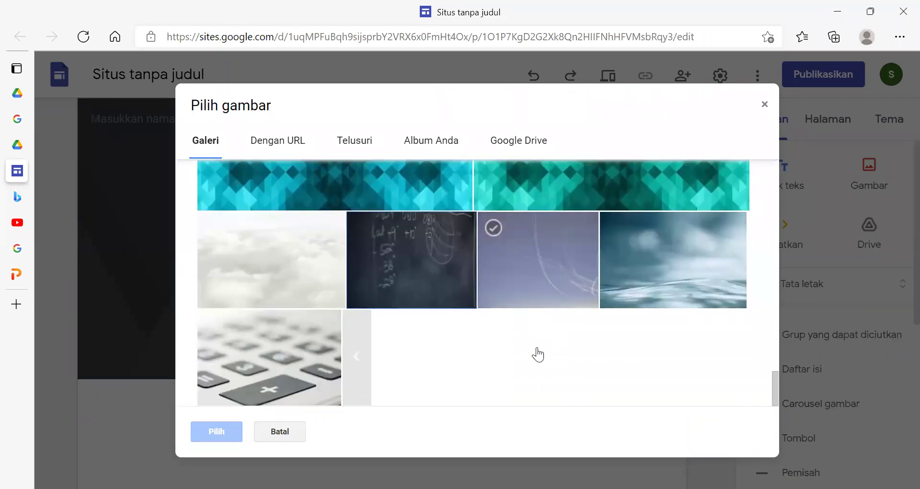
pyautogui.click(444, 271)
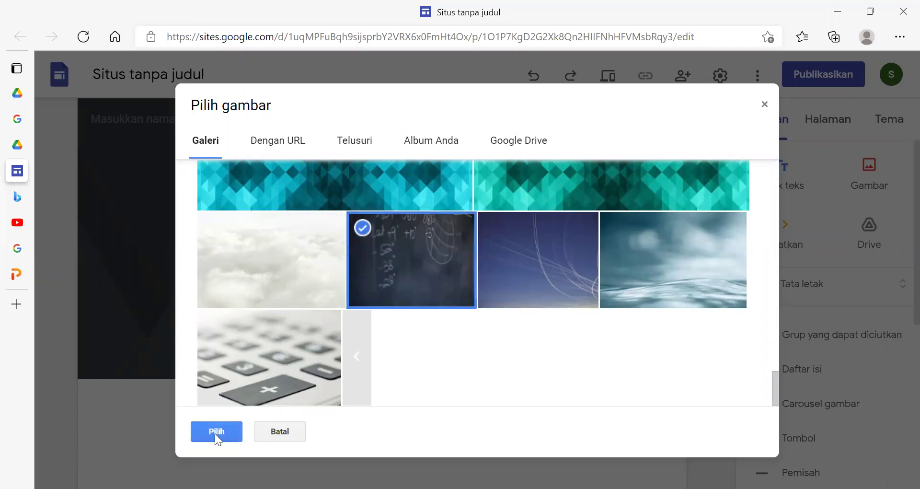
# Browse the photos, plain colours and patterns in the header image gallery for alternatives to the chalkboard photo.
pyautogui.scroll(5, 357, 339)
pyautogui.scroll(10, 357, 339)
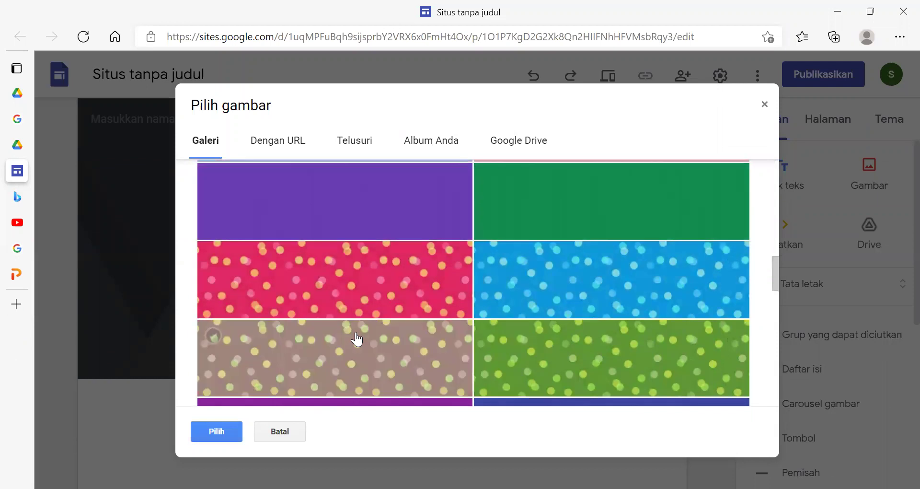
pyautogui.scroll(3, 356, 338)
pyautogui.scroll(-1, 356, 341)
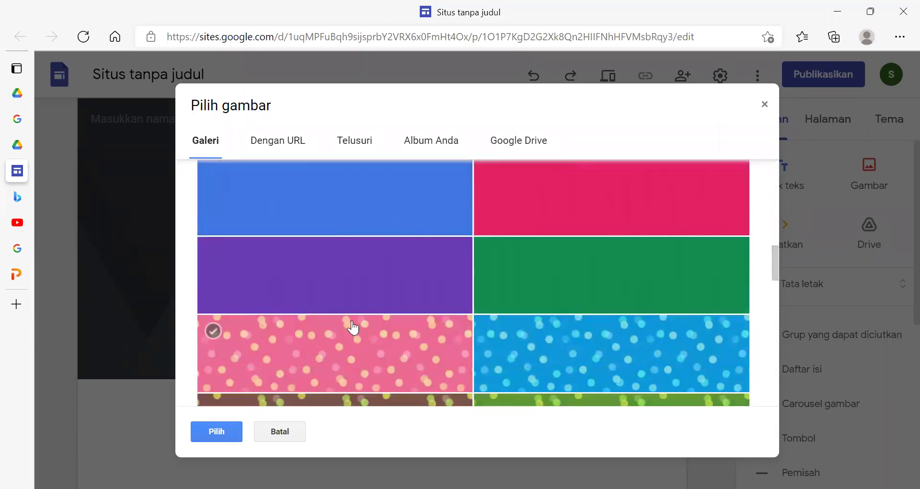
pyautogui.scroll(5, 350, 350)
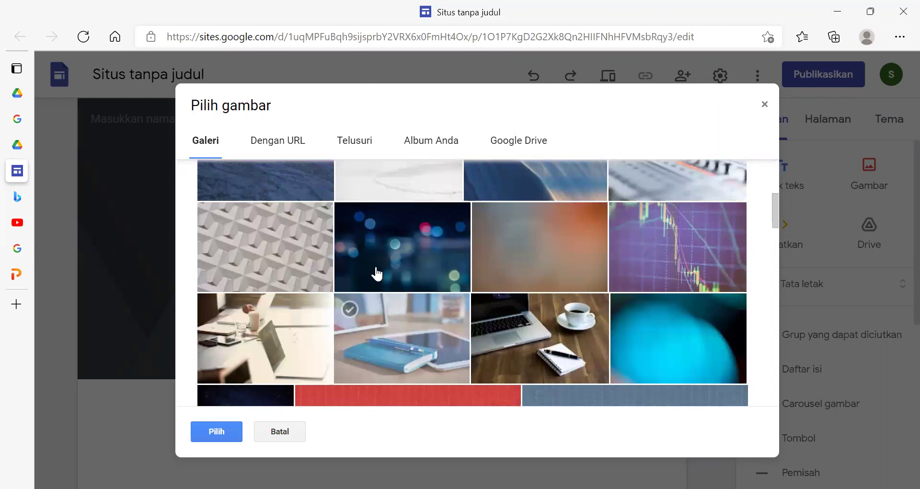
pyautogui.scroll(5, 378, 273)
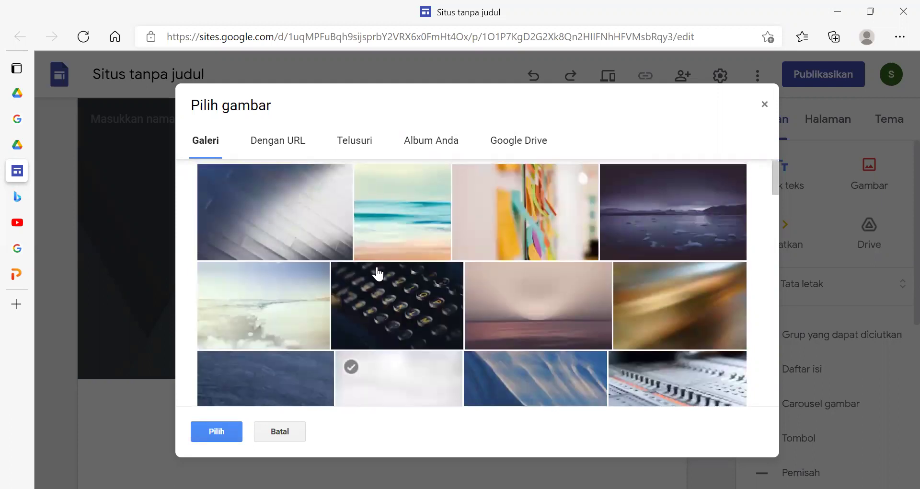
pyautogui.click(378, 273)
pyautogui.scroll(-1, 378, 273)
pyautogui.scroll(1, 378, 273)
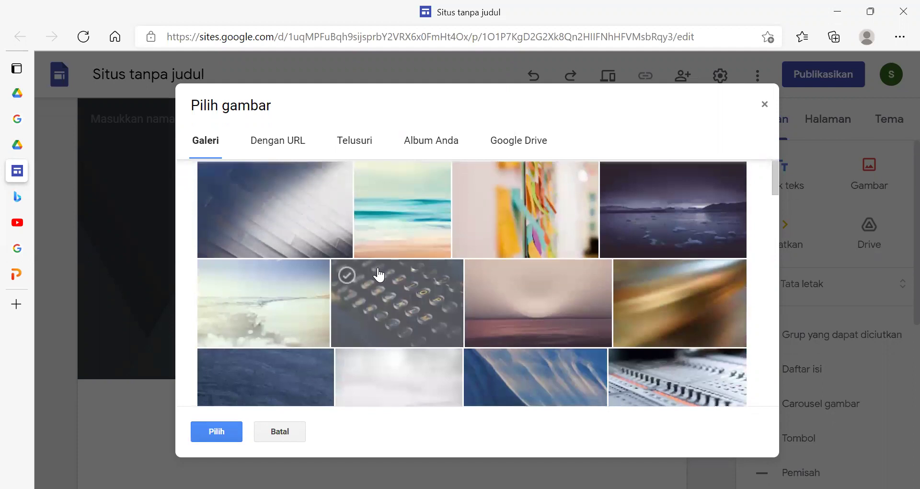
pyautogui.scroll(-20, 379, 274)
pyautogui.scroll(5, 379, 274)
pyautogui.scroll(-10, 379, 274)
pyautogui.click(379, 274)
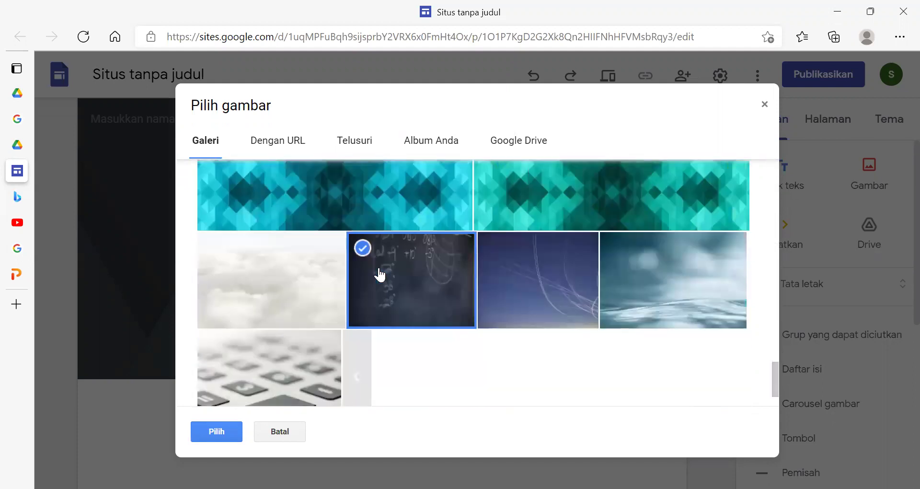
pyautogui.scroll(-1, 381, 273)
# Check the personal albums, web search and Google Drive as header image sources, and return to the source selection.
pyautogui.click(431, 140)
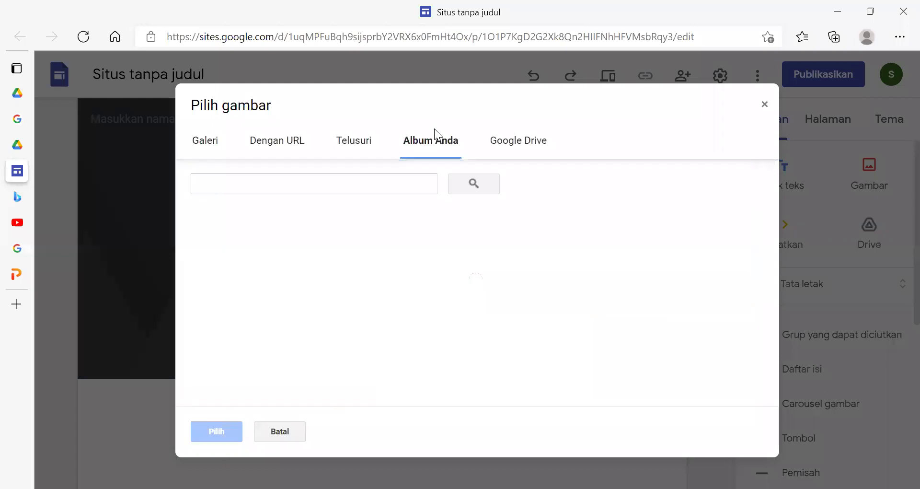
pyautogui.click(367, 145)
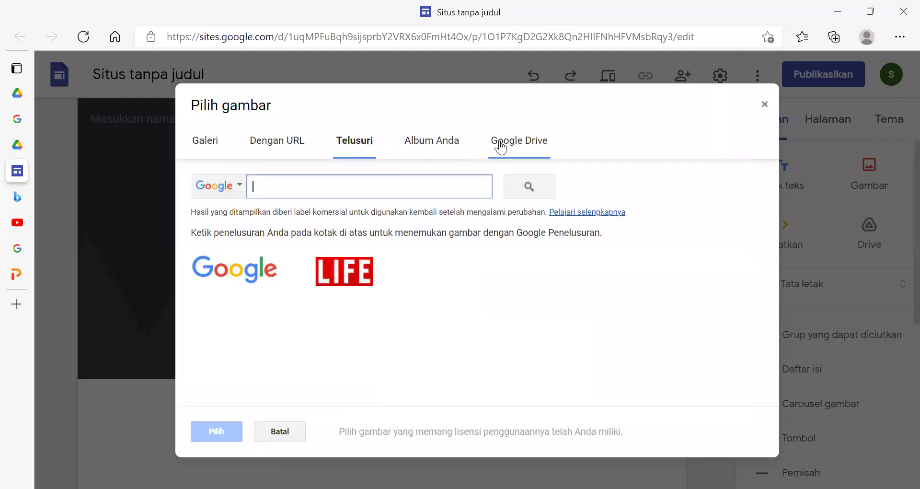
pyautogui.click(500, 148)
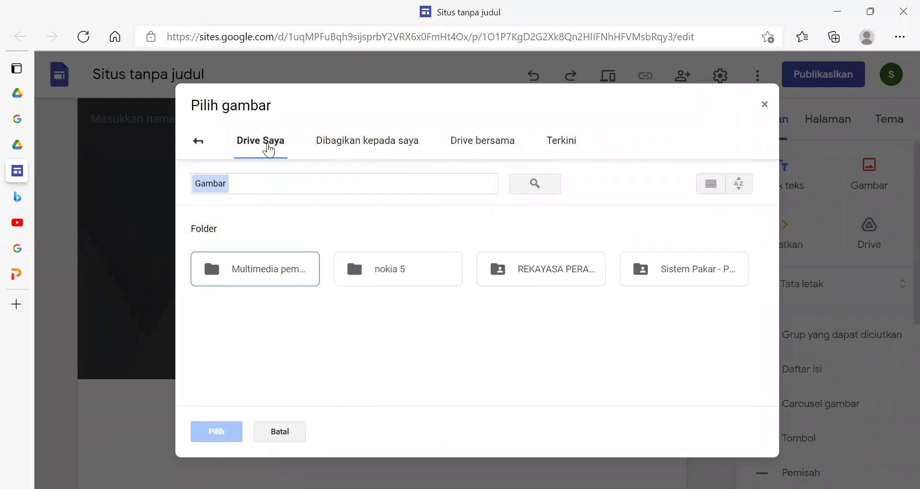
pyautogui.click(198, 141)
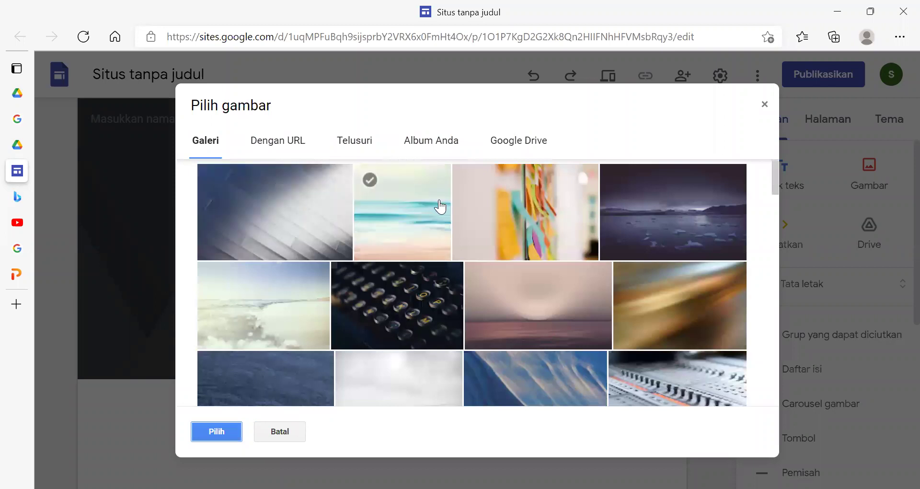
# Apply the dark chalkboard photo with maths writing from the end of the gallery as the page header image.
pyautogui.scroll(-7, 437, 203)
pyautogui.scroll(-3, 431, 200)
pyautogui.scroll(4, 431, 200)
pyautogui.scroll(-3, 431, 200)
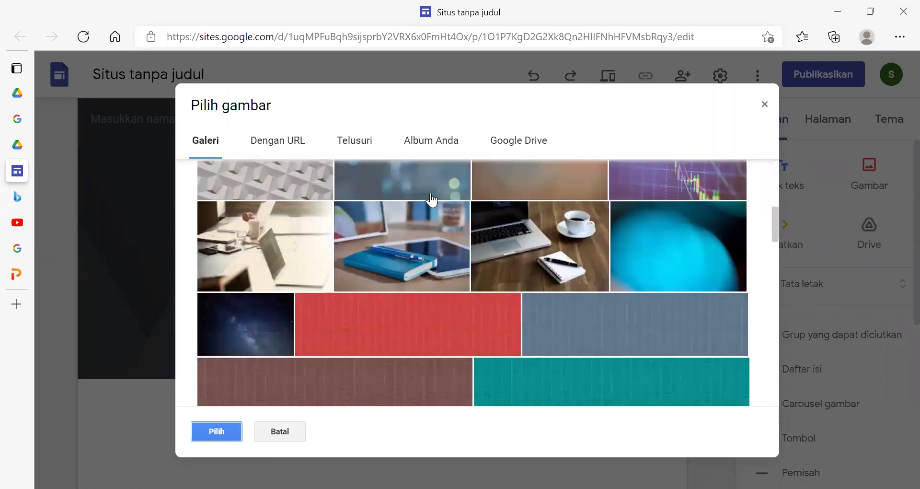
pyautogui.scroll(-15, 431, 200)
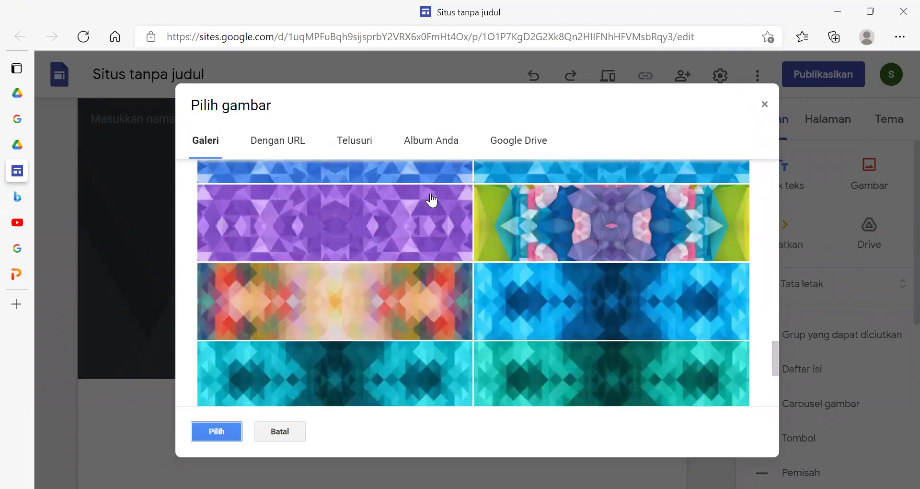
pyautogui.scroll(-4, 431, 201)
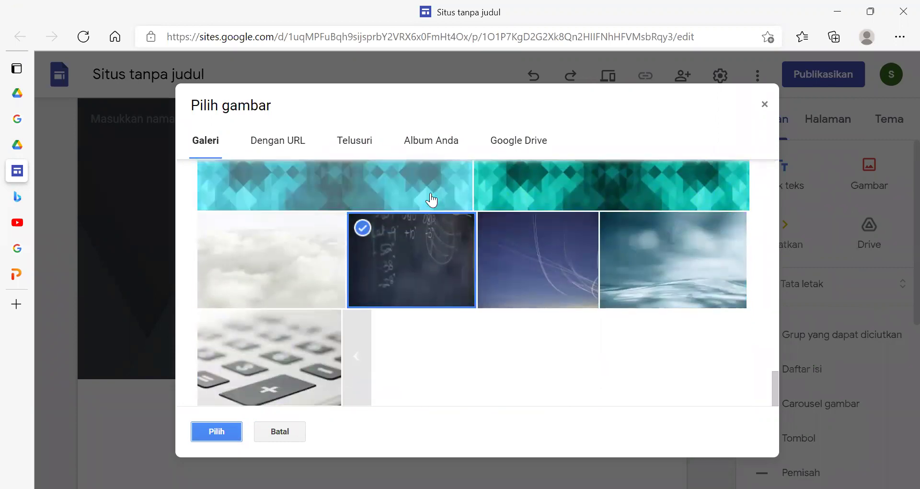
pyautogui.click(416, 238)
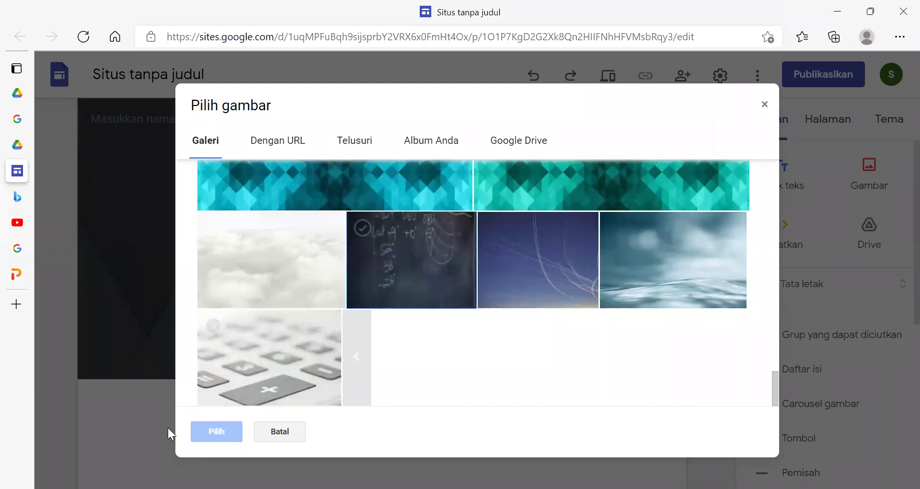
pyautogui.click(409, 272)
pyautogui.click(196, 432)
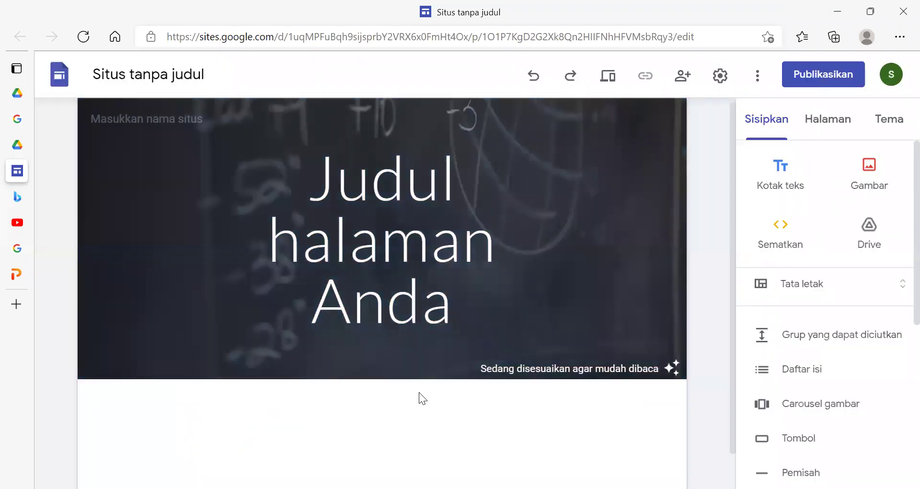
# Replace the placeholder page title in the header with "Matematika".
pyautogui.click(441, 273)
pyautogui.moveTo(458, 302); pyautogui.dragTo(295, 193)
pyautogui.press('BackSpace')
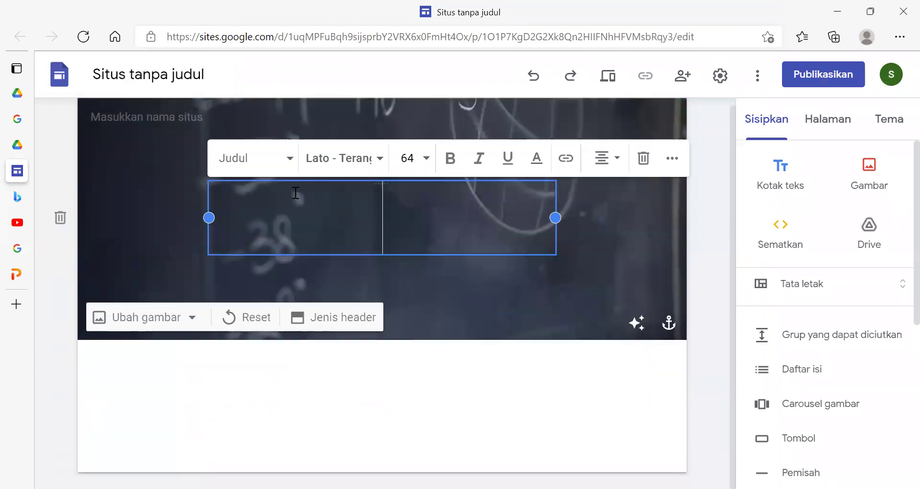
pyautogui.write('Mate')
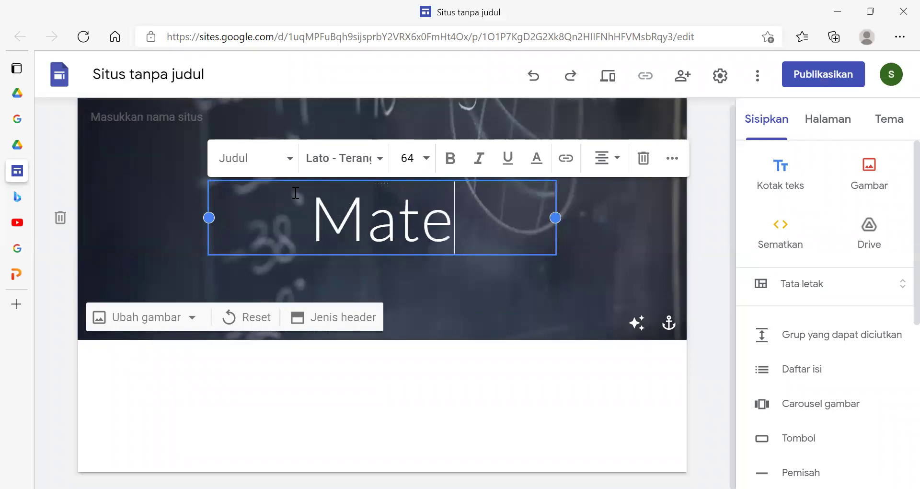
pyautogui.write('matika')
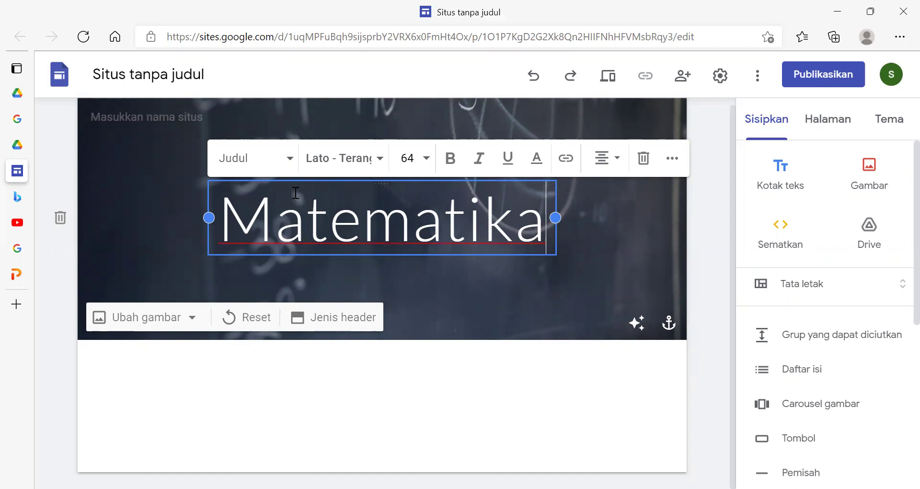
pyautogui.press('Left')
pyautogui.press('Left')
pyautogui.press('Left')
pyautogui.press('Left')
pyautogui.press('Left')
pyautogui.press('Left')
pyautogui.press('Left')
pyautogui.press('Left')
pyautogui.press('Left')
pyautogui.press('Left')
pyautogui.press('Right')
pyautogui.press('Right')
pyautogui.press('Right')
pyautogui.press('Right')
pyautogui.press('Right')
pyautogui.press('Right')
pyautogui.press('Right')
pyautogui.press('Right')
pyautogui.press('Right')
pyautogui.press('Right')
pyautogui.press('Return')
pyautogui.write('W')
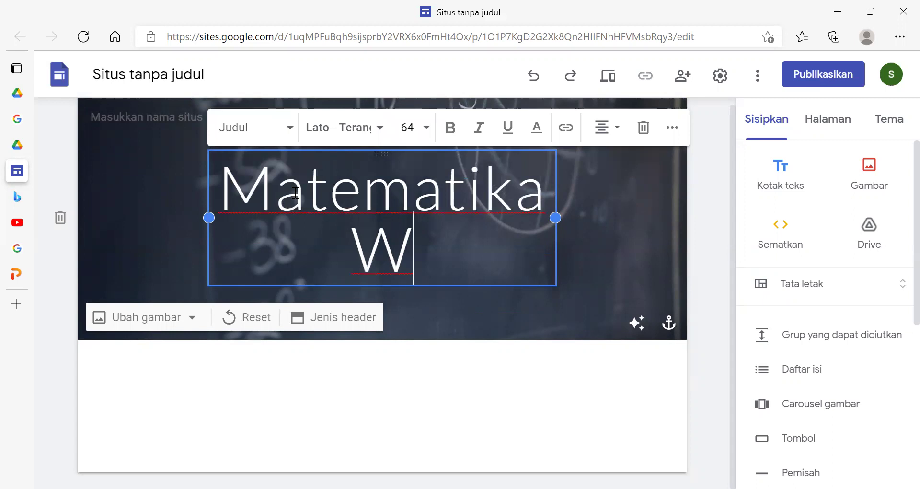
pyautogui.write('e')
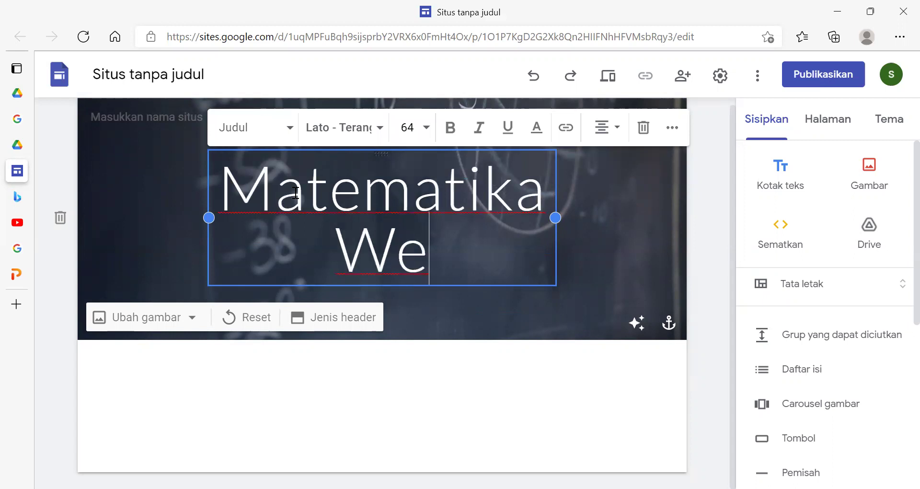
pyautogui.press('BackSpace')
pyautogui.press('BackSpace')
pyautogui.press('BackSpace')
pyautogui.press('BackSpace')
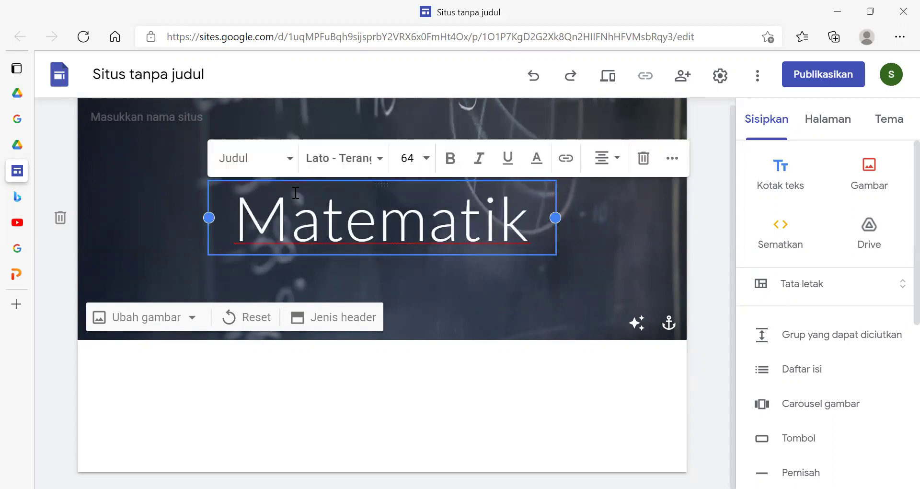
pyautogui.write('a')
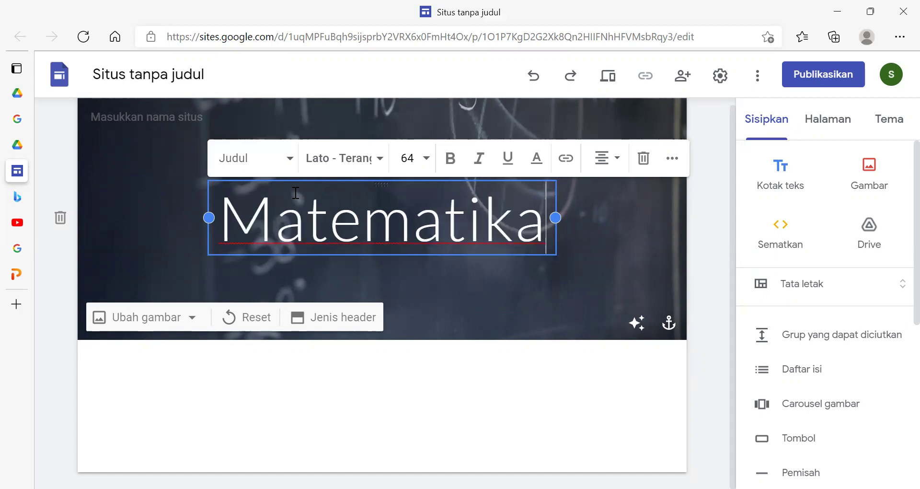
pyautogui.press('Return')
pyautogui.write('S')
pyautogui.press('BackSpace')
pyautogui.press('BackSpace')
pyautogui.press('Return')
pyautogui.write('we')
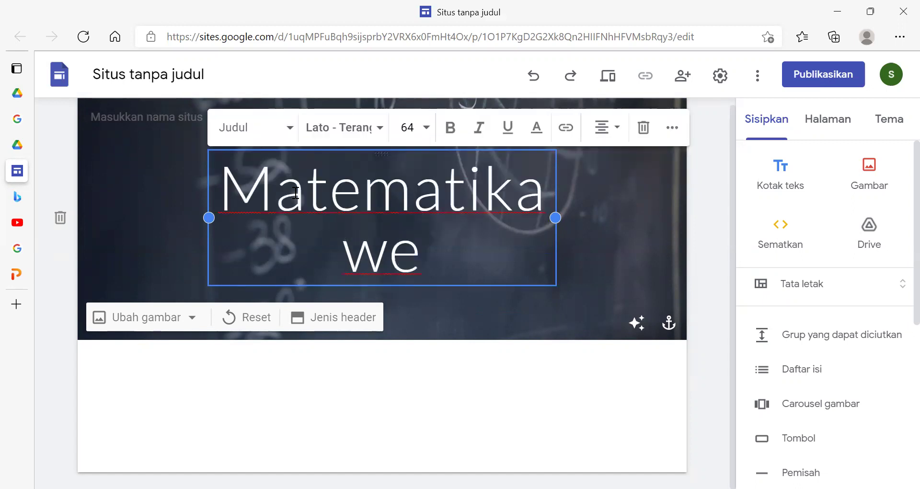
pyautogui.press('BackSpace')
pyautogui.press('BackSpace')
pyautogui.press('BackSpace')
# Insert "Tentang" before "Matematika" in the header so the page title reads "Tentang Matematika", and leave text editing.
pyautogui.press('Left')
pyautogui.press('Left')
pyautogui.press('Left')
pyautogui.press('Left')
pyautogui.press('Left')
pyautogui.press('Left')
pyautogui.press('Left')
pyautogui.press('Left')
pyautogui.press('Left')
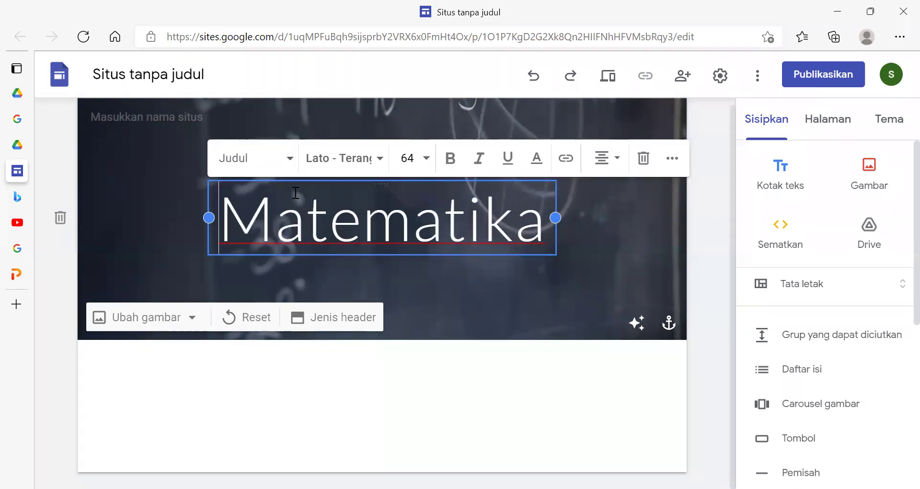
pyautogui.write('Ten')
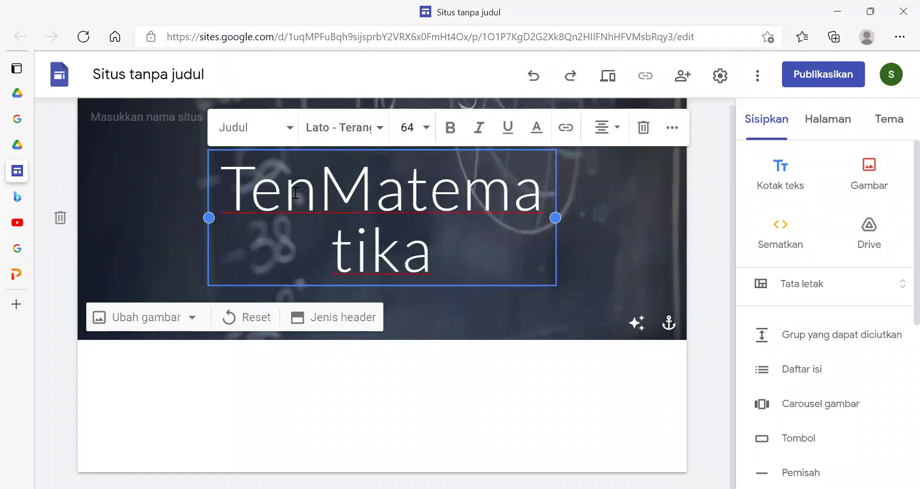
pyautogui.write('tang')
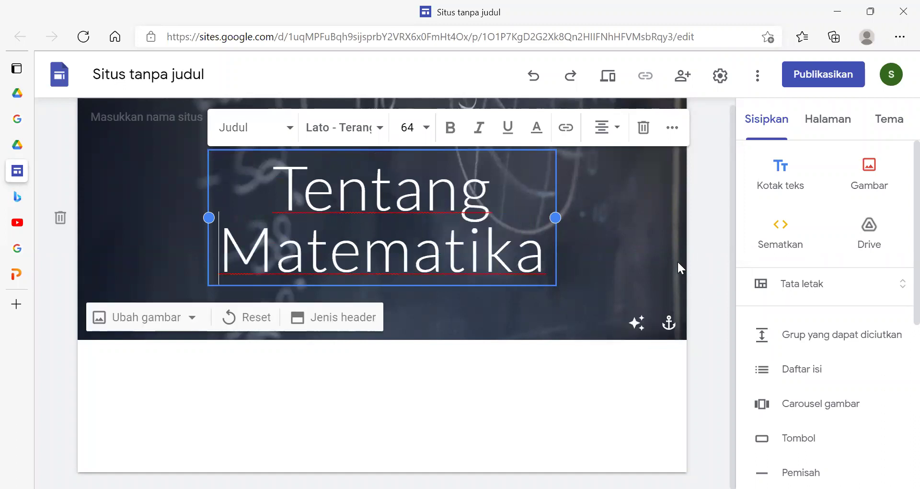
pyautogui.click(719, 244)
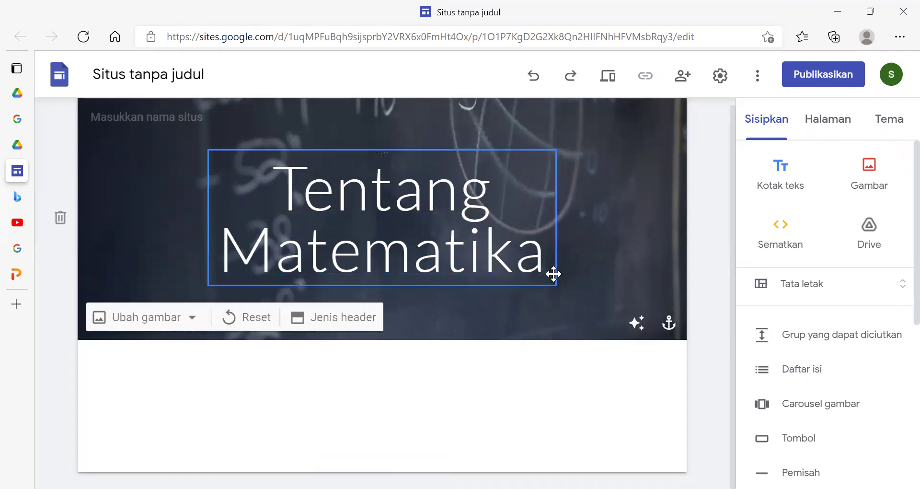
# Expand the layout gallery to examine the available content layouts for the home page.
pyautogui.click(799, 289)
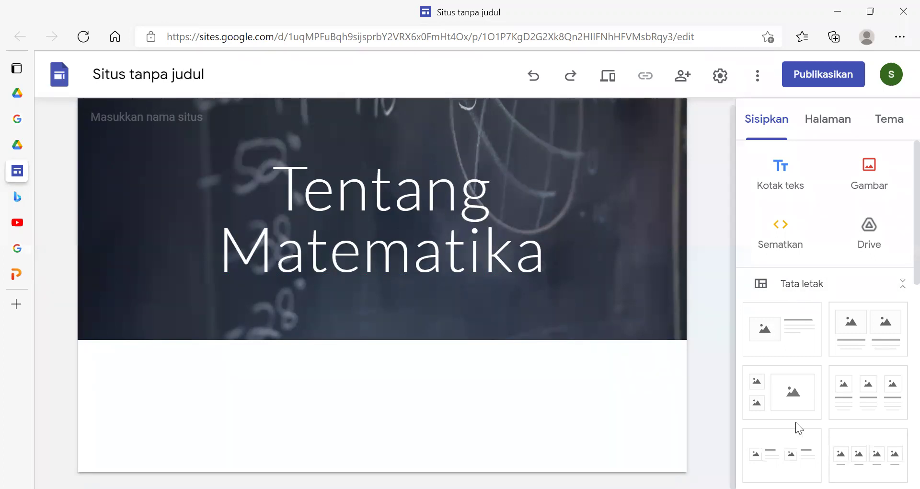
pyautogui.moveTo(416, 134)
pyautogui.scroll(1, 711, 343)
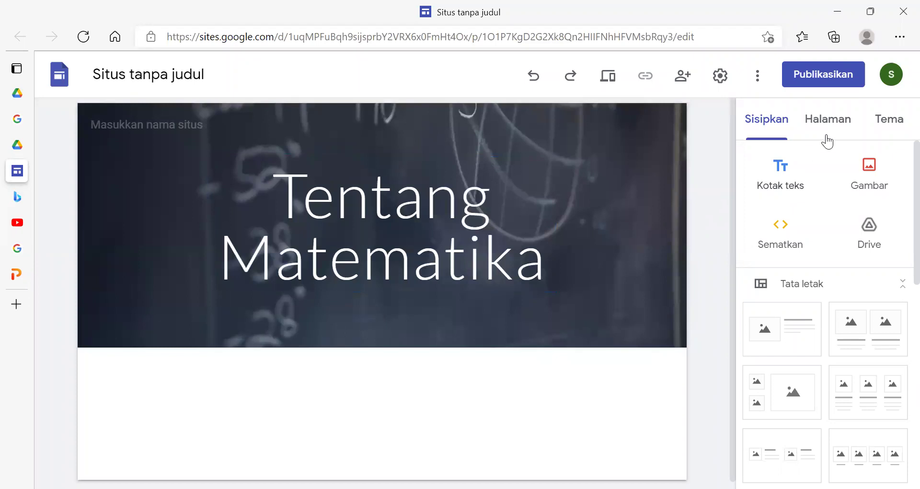
pyautogui.click(782, 128)
# Add a new menu section named "Materi" to the site's page structure.
pyautogui.click(829, 124)
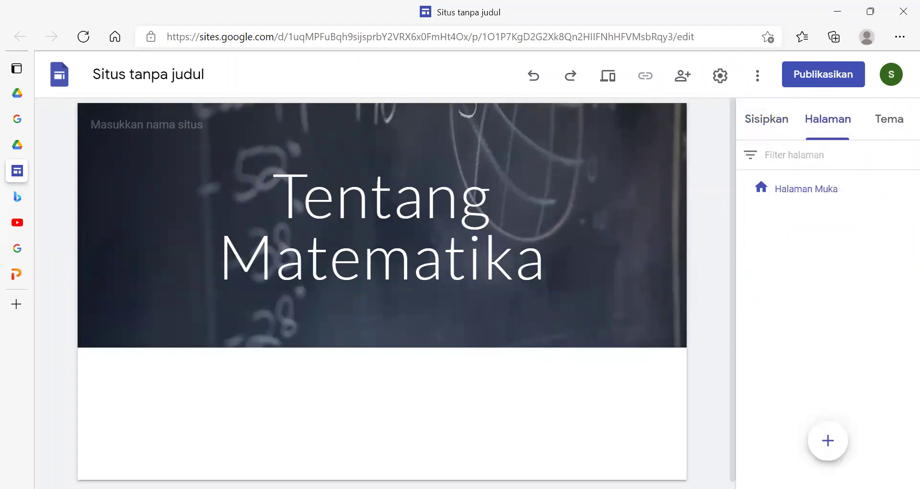
pyautogui.moveTo(821, 441)
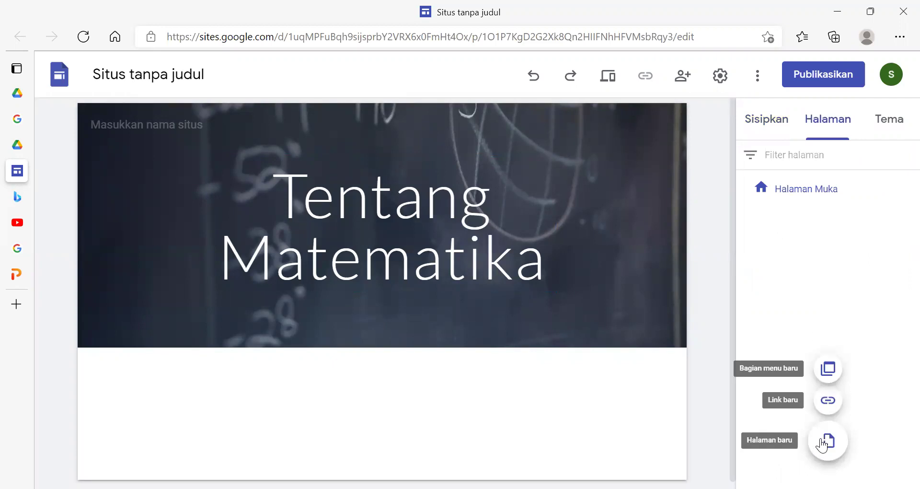
pyautogui.click(827, 369)
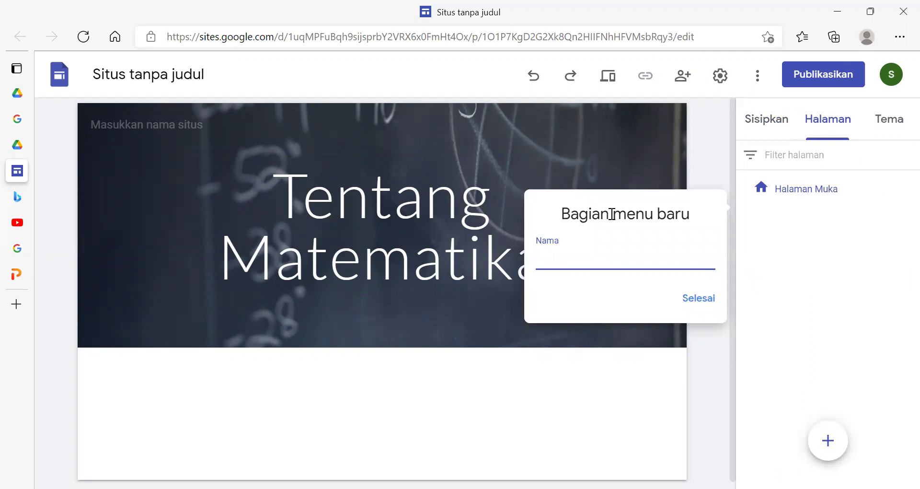
pyautogui.click(558, 269)
pyautogui.click(550, 264)
pyautogui.write('Materi')
pyautogui.click(699, 299)
# Add another menu section named "Latihan Soal" to the site's page structure.
pyautogui.moveTo(823, 439)
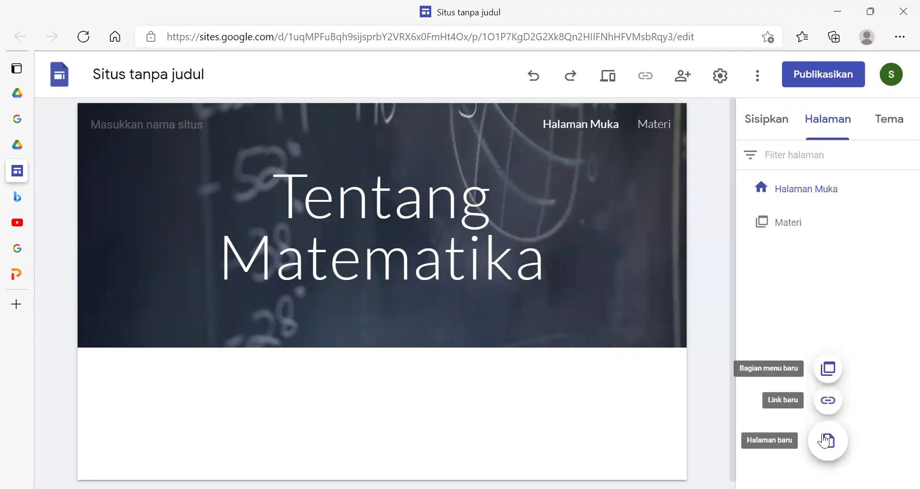
pyautogui.click(832, 370)
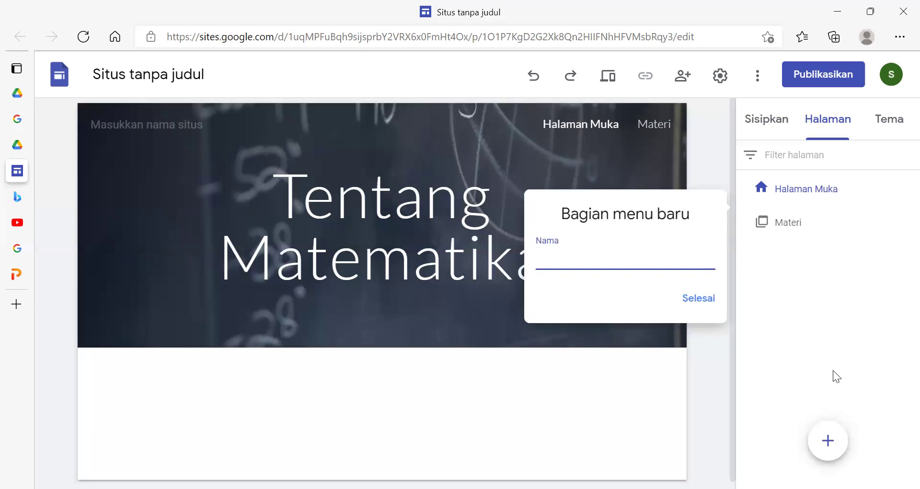
pyautogui.write('Latihan Soal')
pyautogui.press('Return')
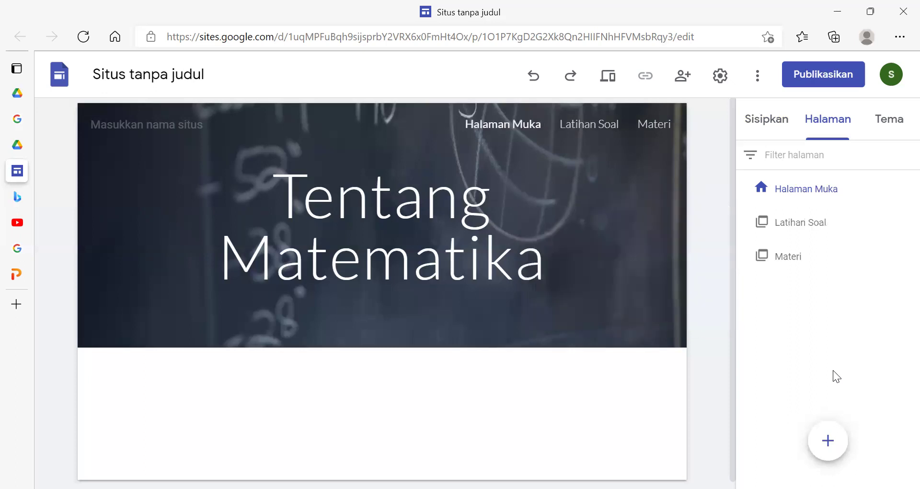
# Create a page named "KPK dan FPB" and place it under the Materi section, at the same level as Aritmetika.
pyautogui.moveTo(828, 448)
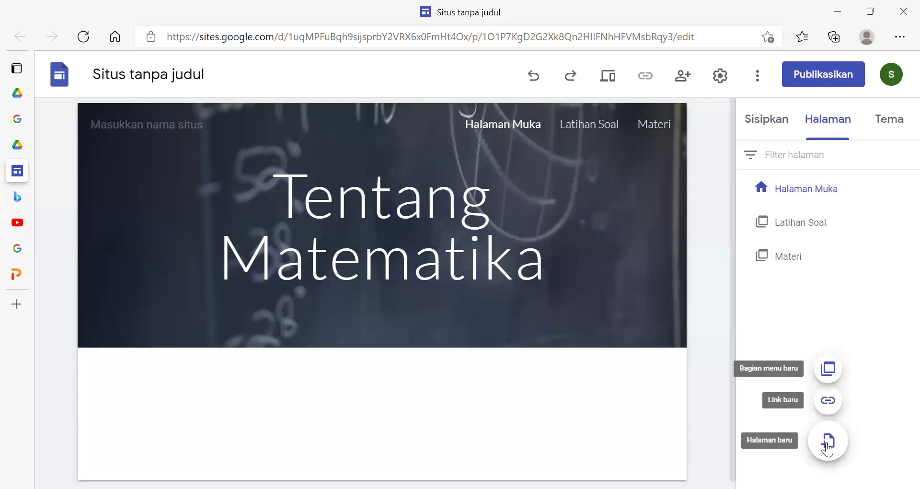
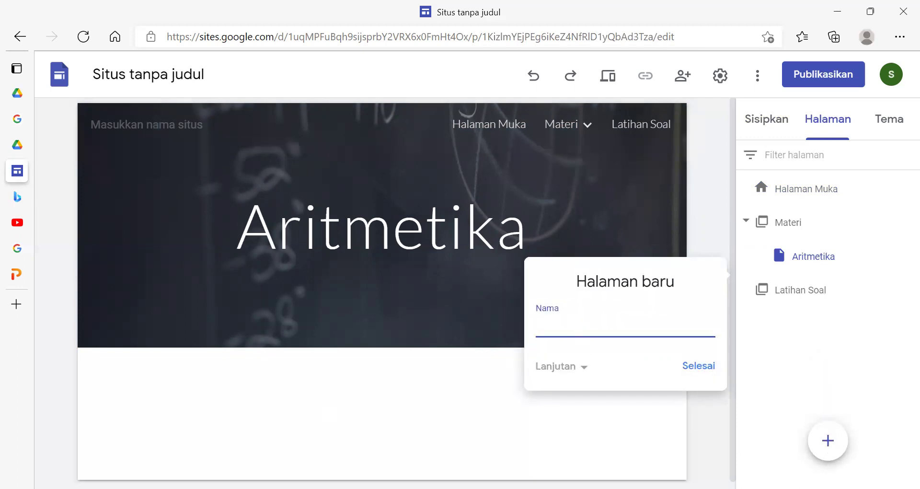
pyautogui.hotkey('alt', 'Tab')
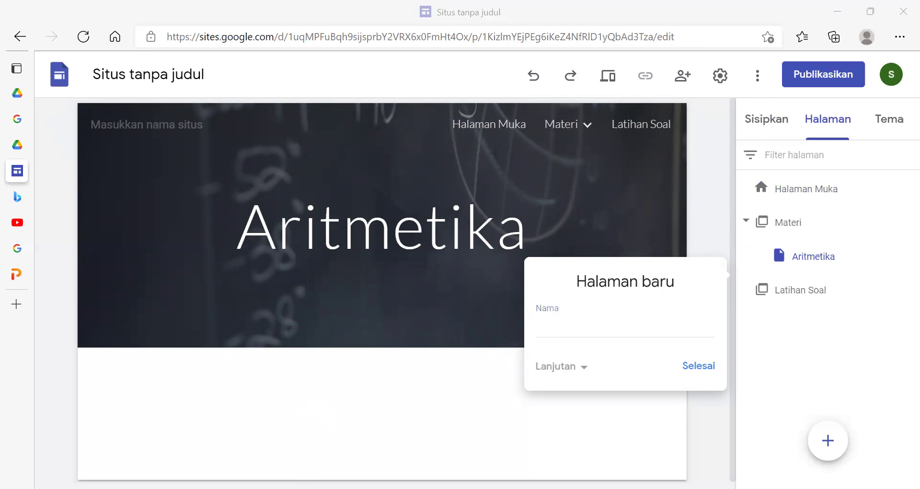
pyautogui.hotkey('alt', 'Tab')
pyautogui.write('KP')
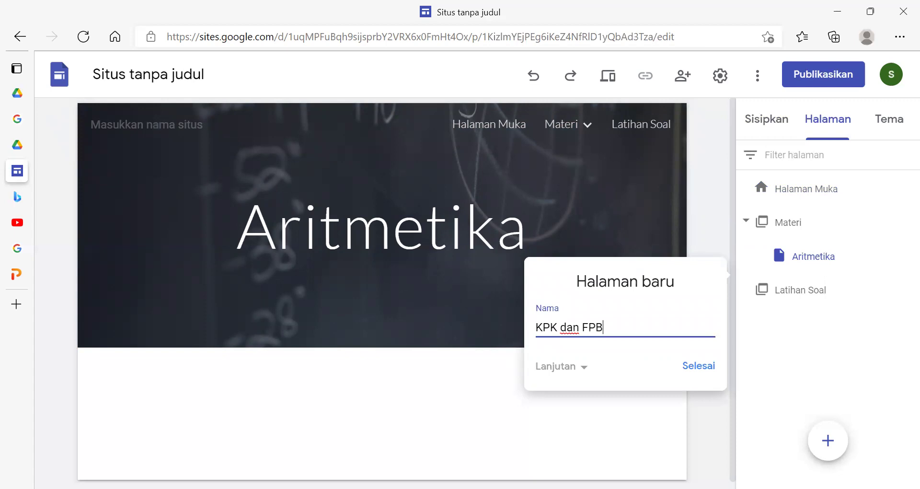
pyautogui.click(706, 370)
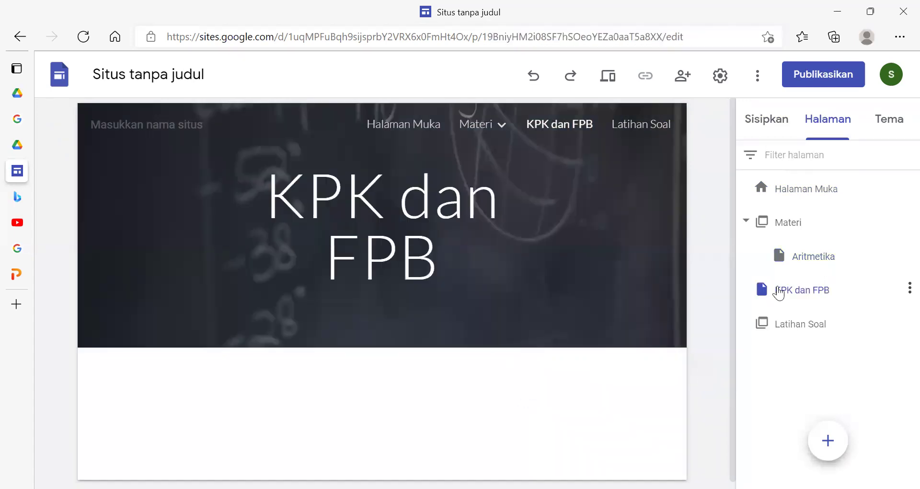
pyautogui.moveTo(809, 278); pyautogui.dragTo(755, 273)
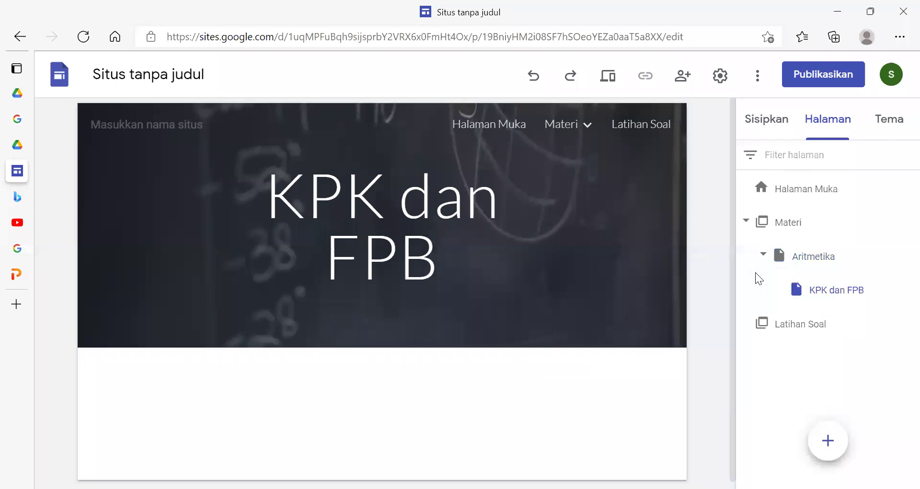
pyautogui.moveTo(812, 293); pyautogui.dragTo(777, 223)
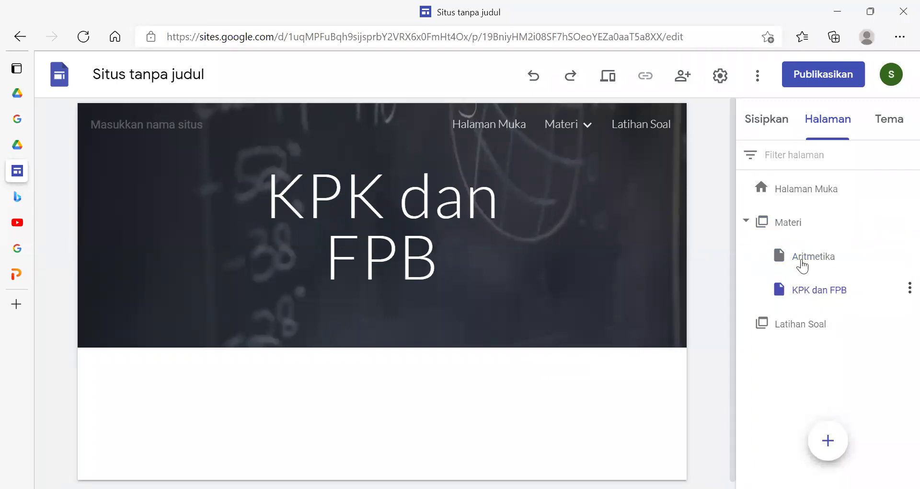
# Create a page named "Aljabar" and place it under the Materi section, after KPK dan FPB.
pyautogui.moveTo(822, 441)
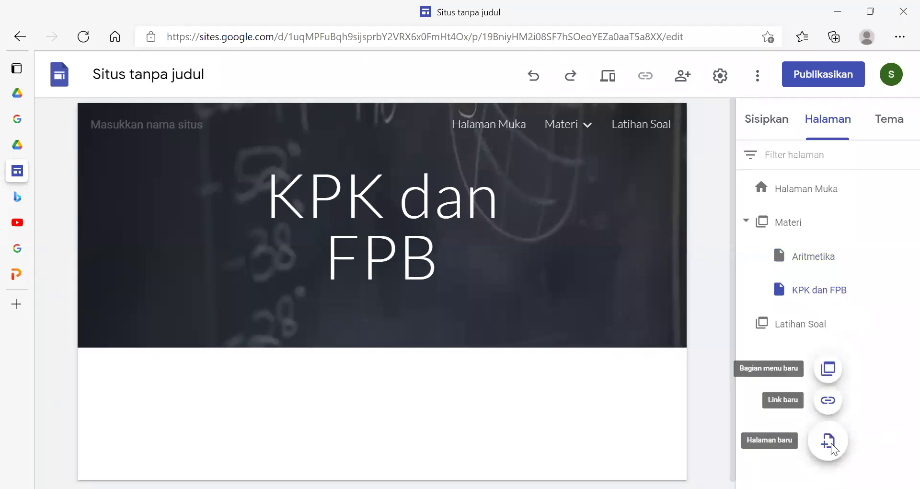
pyautogui.click(828, 441)
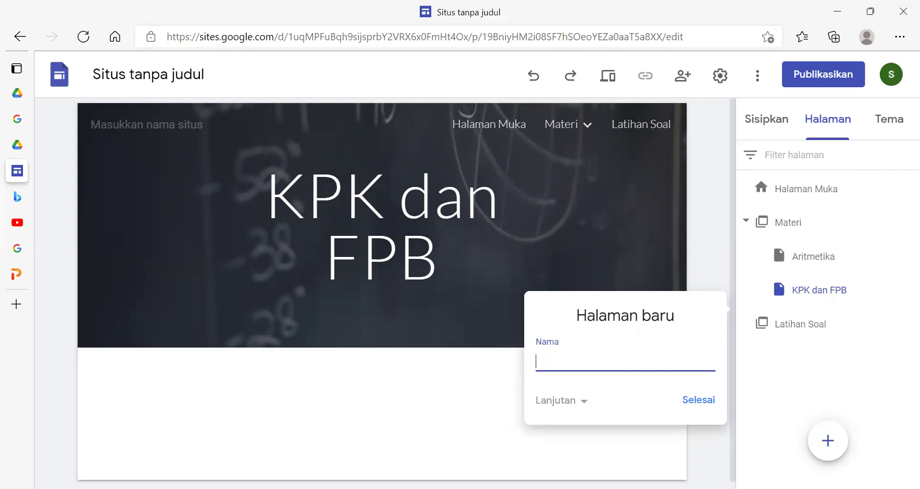
pyautogui.hotkey('alt', 'Tab')
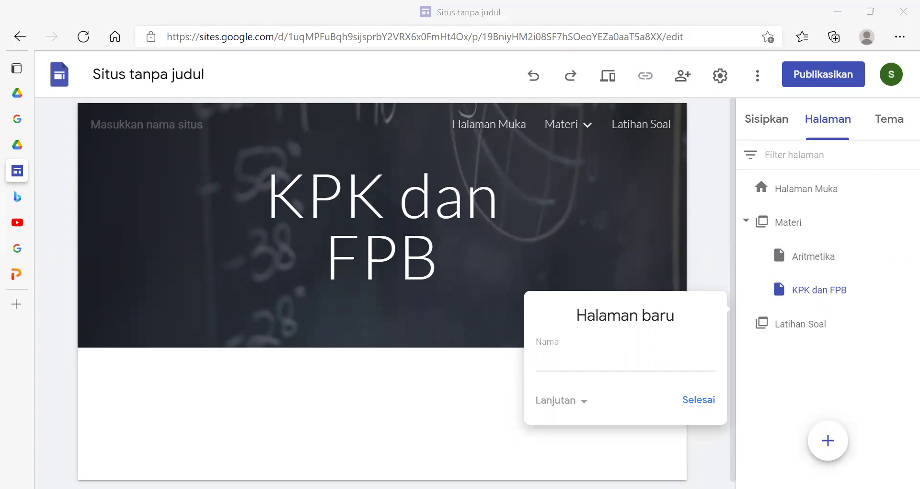
pyautogui.hotkey('alt', 'Tab')
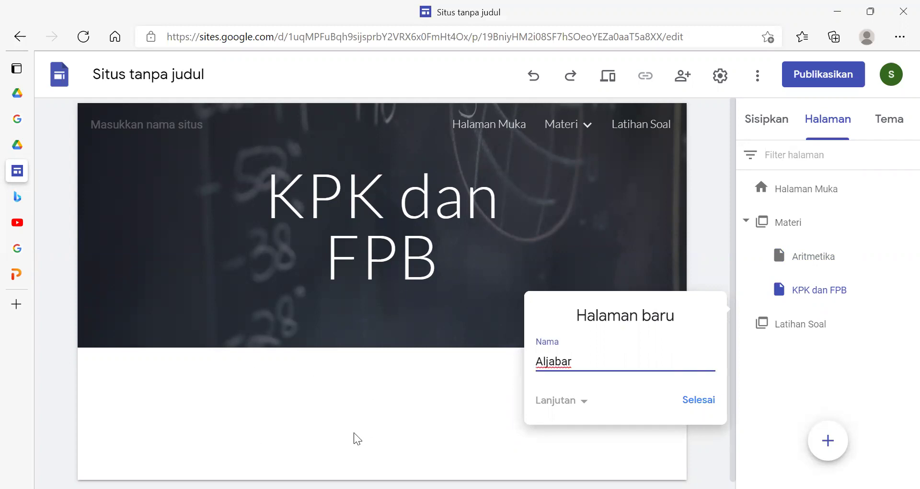
pyautogui.click(694, 402)
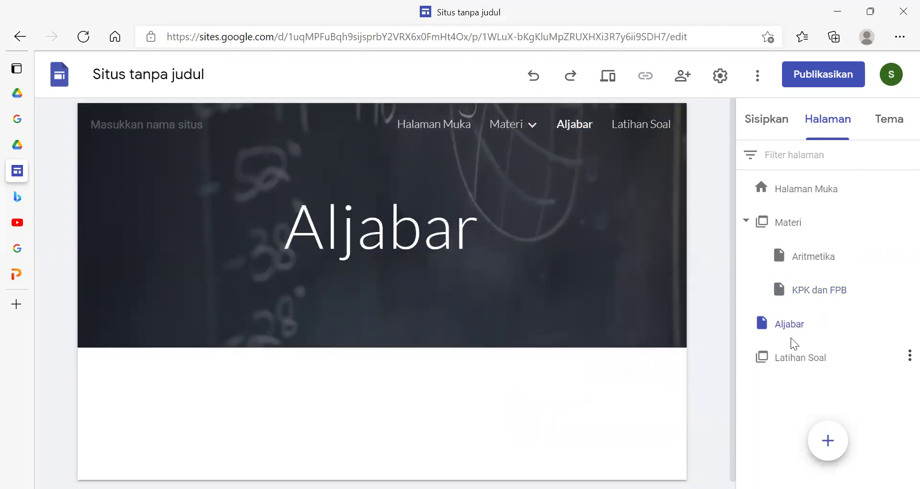
pyautogui.moveTo(780, 327); pyautogui.dragTo(803, 231)
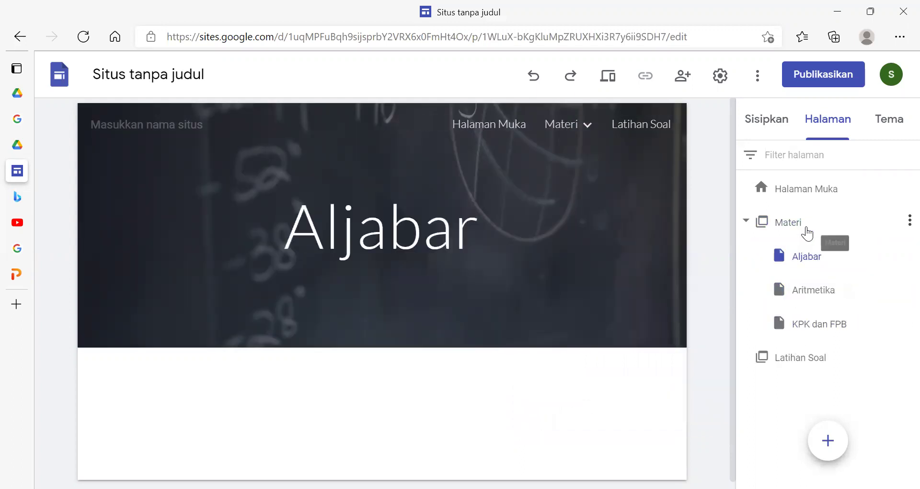
pyautogui.moveTo(825, 269); pyautogui.dragTo(781, 231)
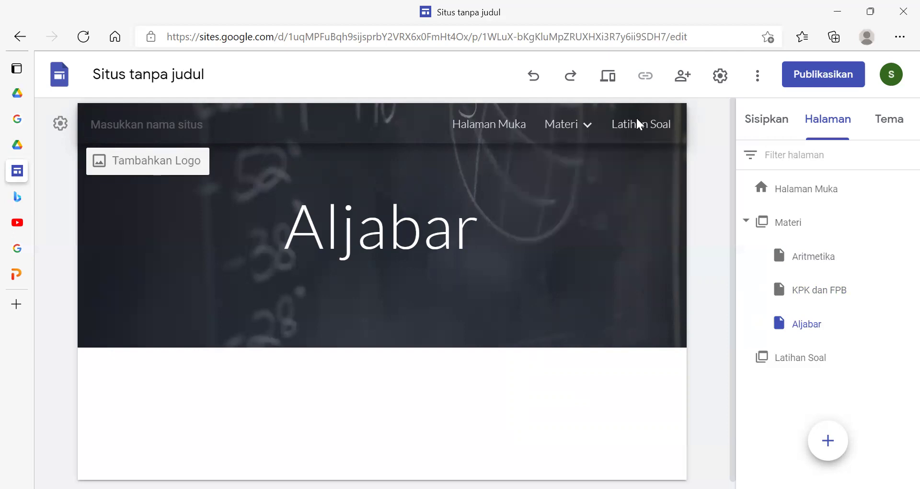
# Create a second page named "Aritmetika" at the top level of the site for the exercises.
pyautogui.moveTo(535, 137)
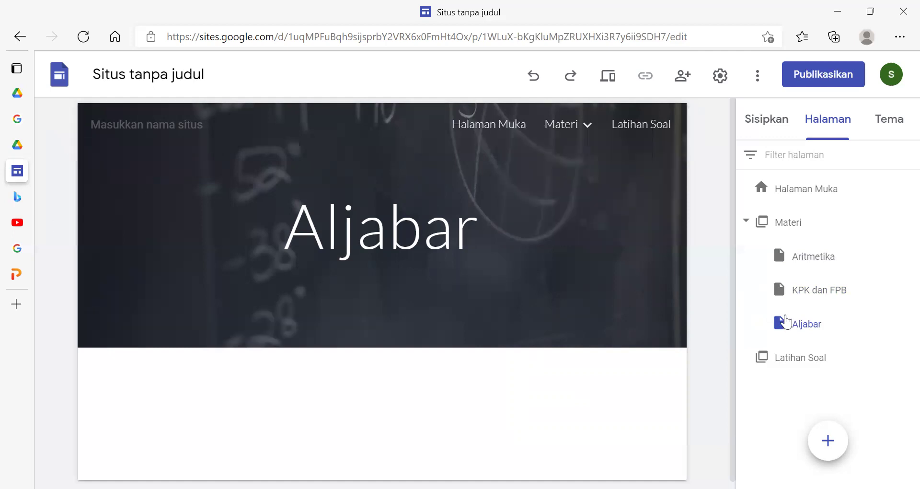
pyautogui.click(809, 354)
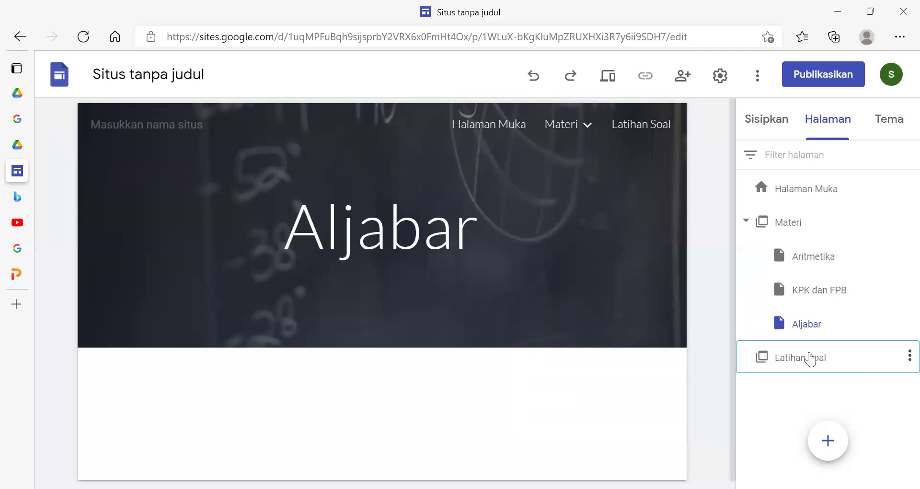
pyautogui.moveTo(843, 461)
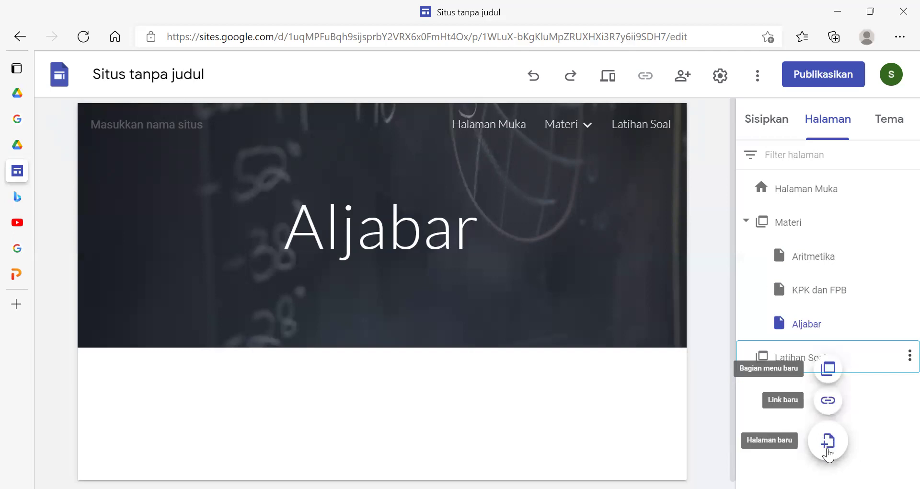
pyautogui.click(828, 443)
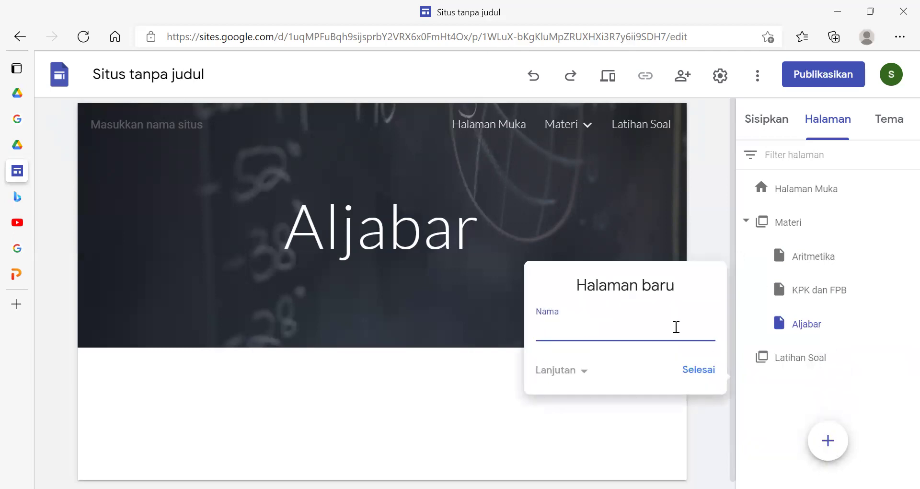
pyautogui.write('Aritmetika')
pyautogui.press('Return')
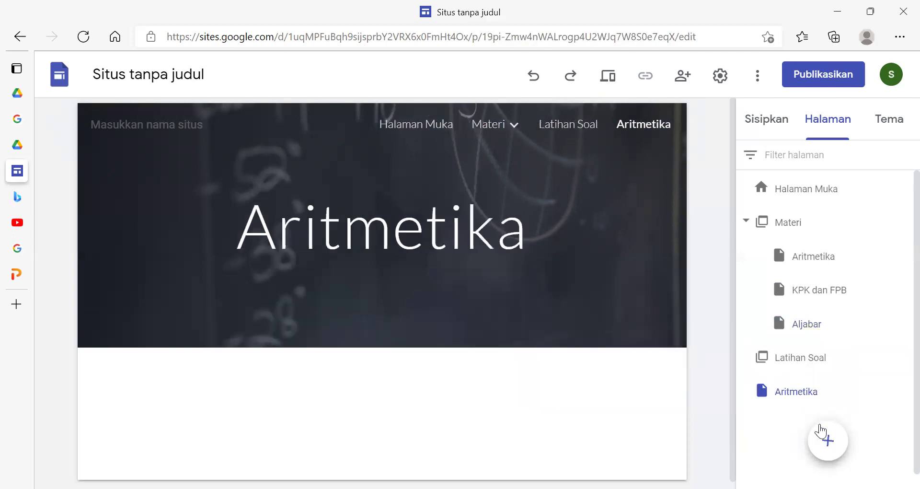
# Create two more top-level pages for the exercises, named "KPK dan FPB" and "Aljabar".
pyautogui.click(824, 438)
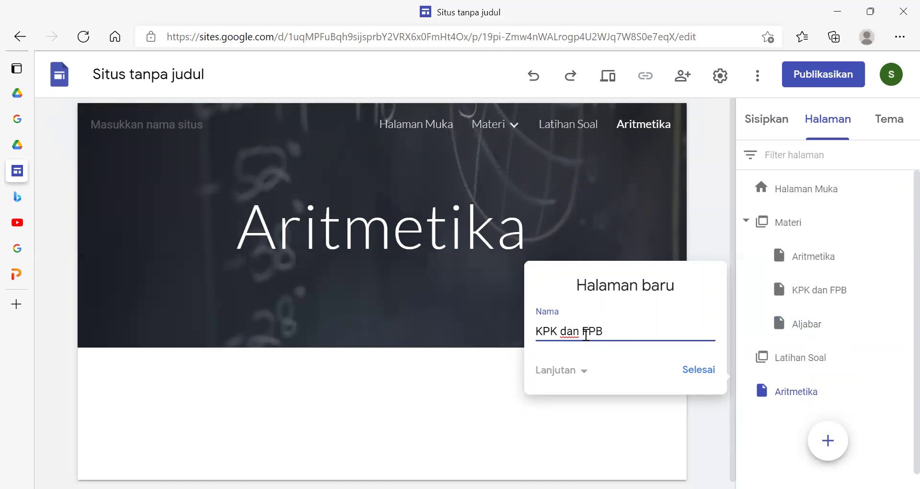
pyautogui.click(697, 370)
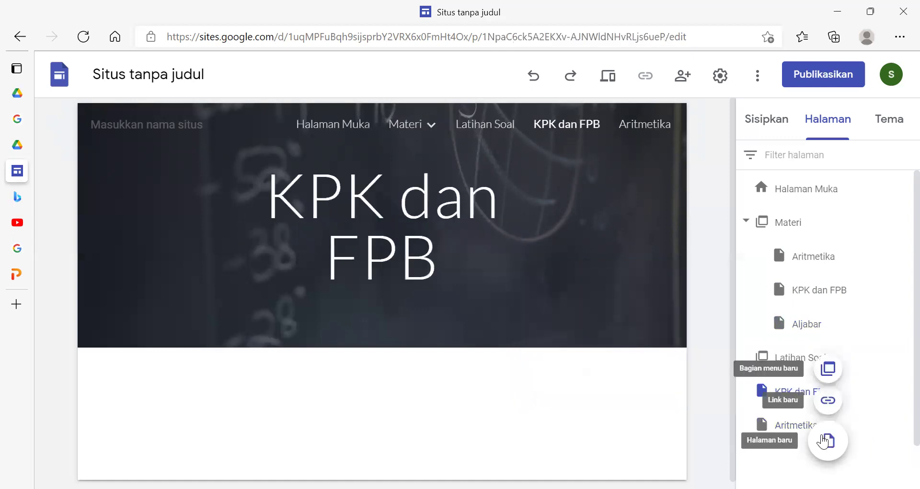
pyautogui.click(824, 440)
pyautogui.write('Aljab')
pyautogui.click(695, 375)
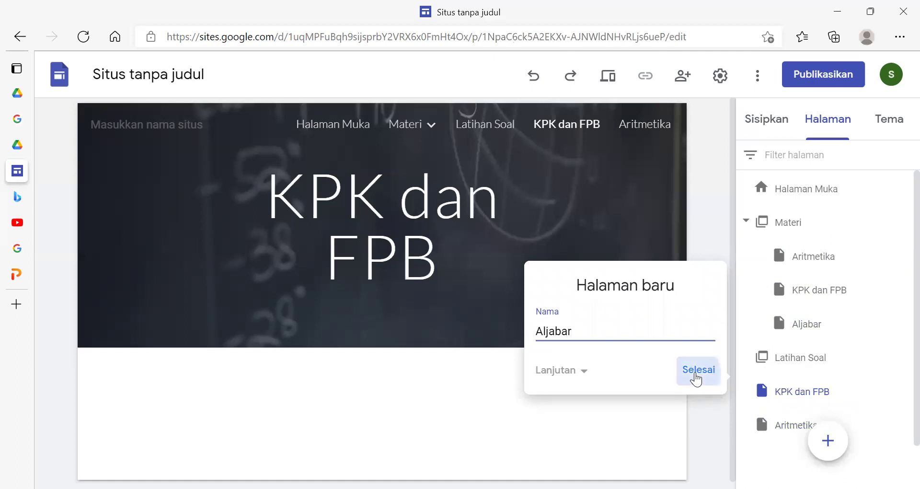
# Move the top-level Aritmetika page up the page list and nest it under the Latihan Soal section.
pyautogui.scroll(-1, 785, 384)
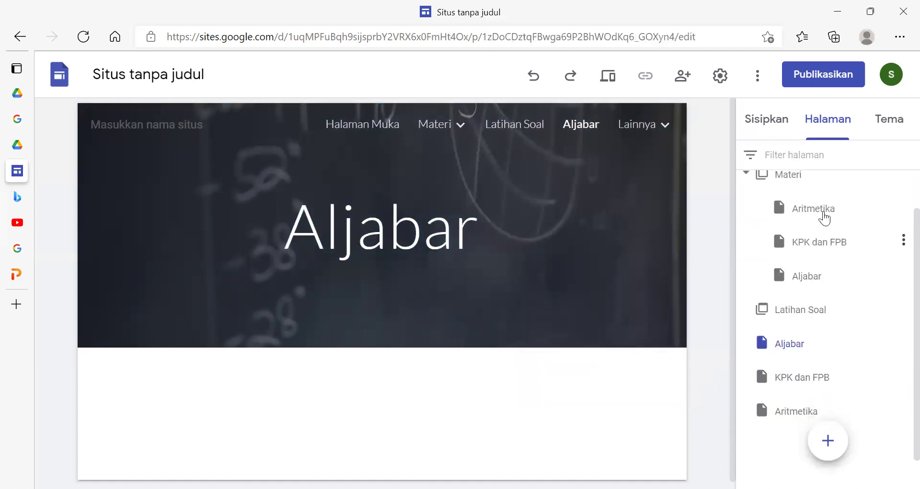
pyautogui.scroll(1, 804, 215)
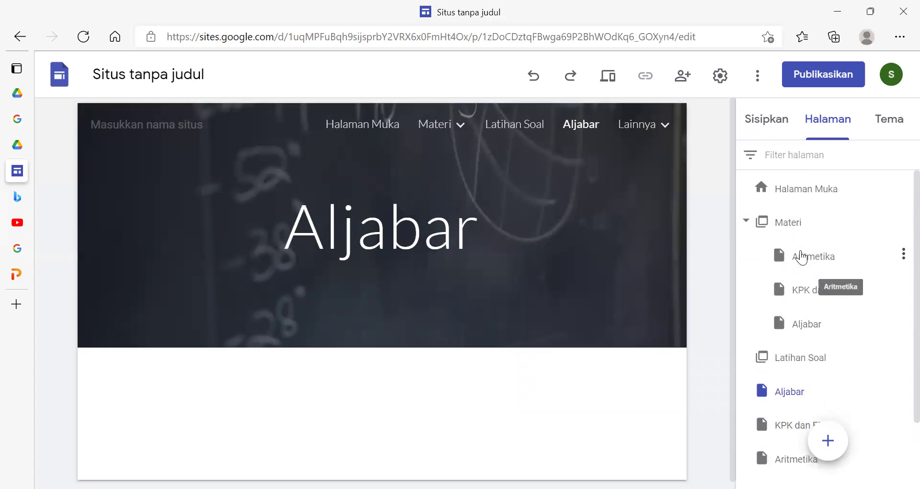
pyautogui.click(781, 394)
pyautogui.moveTo(791, 450); pyautogui.dragTo(792, 360)
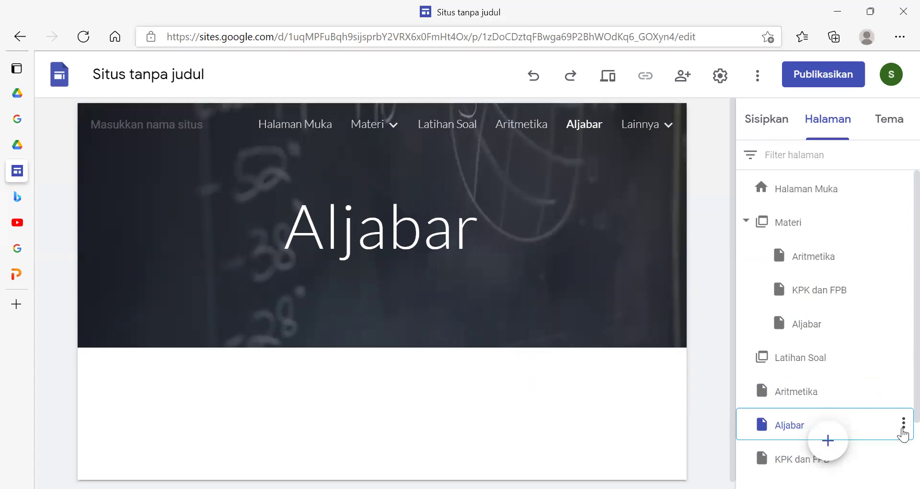
pyautogui.scroll(-2, 788, 422)
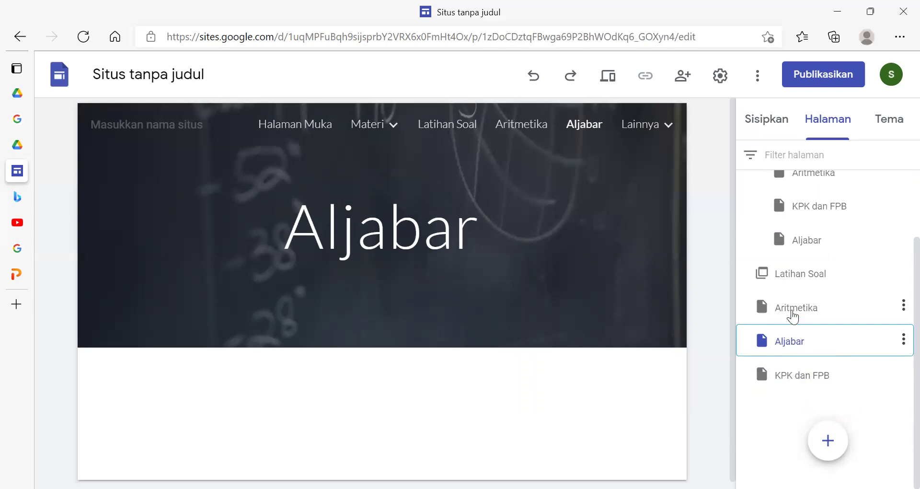
pyautogui.moveTo(803, 292); pyautogui.dragTo(812, 287)
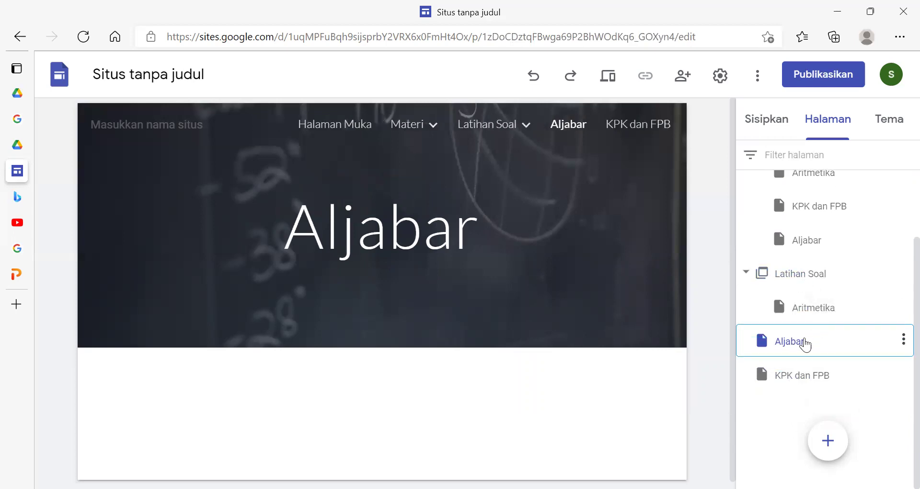
# Nest the top-level Aljabar and KPK dan FPB pages under the Latihan Soal section.
pyautogui.scroll(1, 824, 305)
pyautogui.scroll(-1, 824, 305)
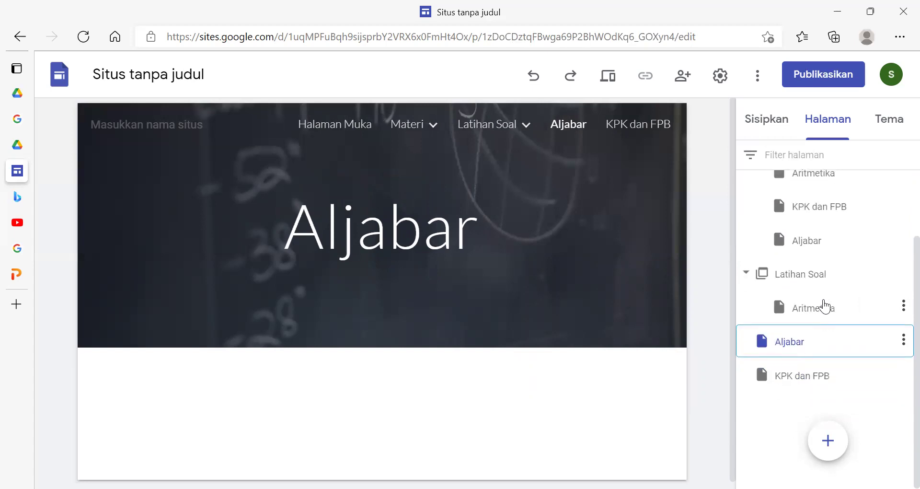
pyautogui.moveTo(800, 382); pyautogui.dragTo(815, 309)
pyautogui.moveTo(763, 378); pyautogui.dragTo(785, 285)
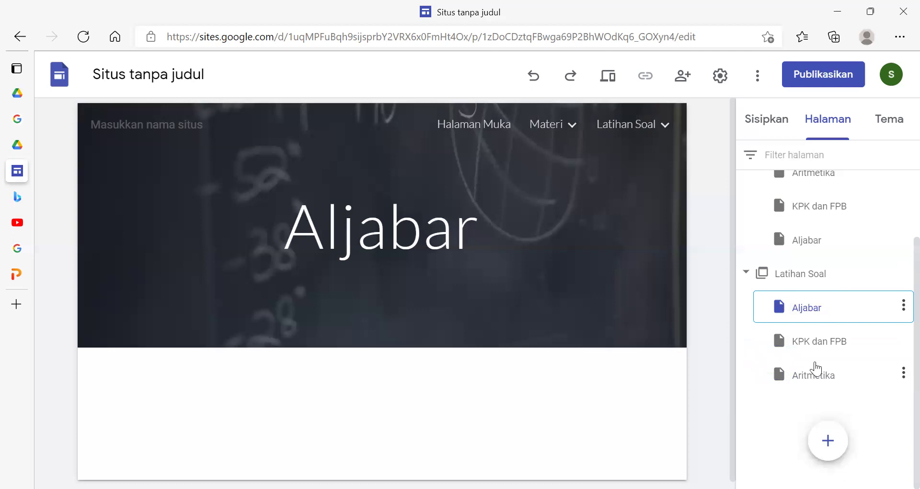
# Reorder the Latihan Soal subpages as Aritmetika, KPK dan FPB, Aljabar.
pyautogui.scroll(2, 801, 381)
pyautogui.scroll(-1, 799, 341)
pyautogui.scroll(2, 796, 339)
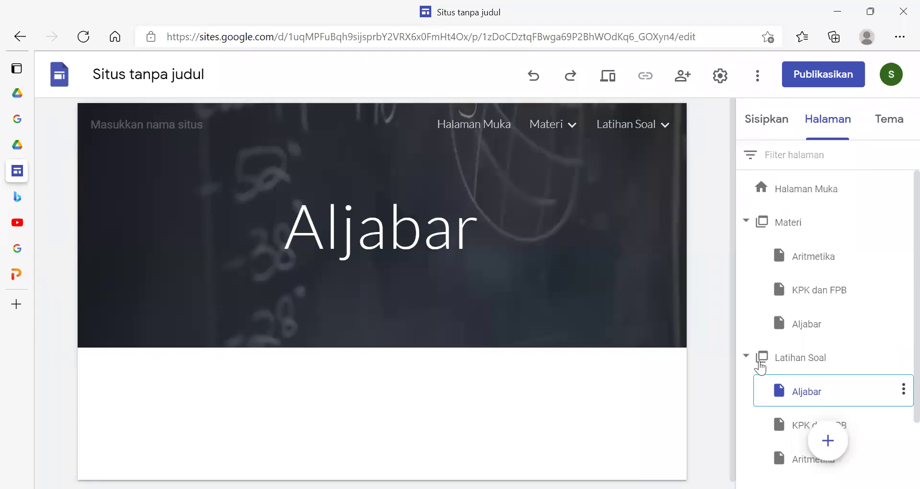
pyautogui.moveTo(788, 352)
pyautogui.mouseDown()
pyautogui.moveTo(786, 237)
pyautogui.moveTo(785, 364)
pyautogui.mouseUp()
pyautogui.scroll(-2, 847, 354)
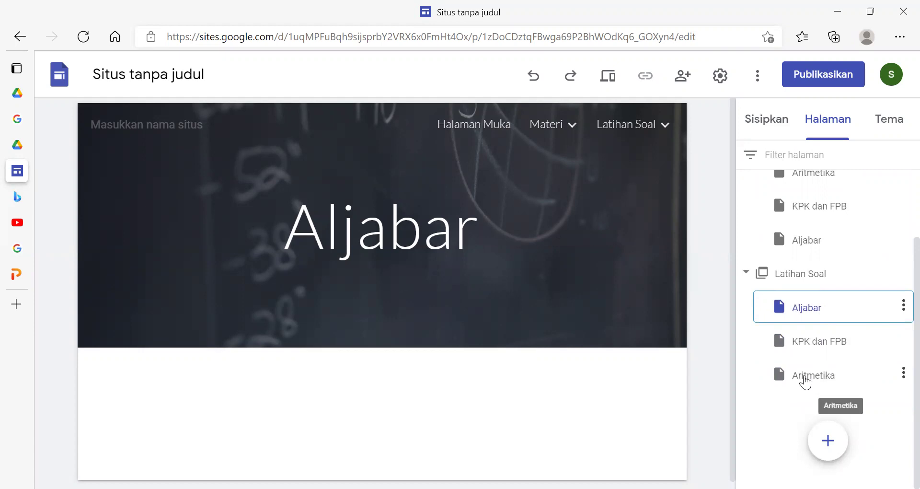
pyautogui.scroll(1, 805, 381)
pyautogui.moveTo(797, 422); pyautogui.dragTo(765, 399)
pyautogui.scroll(-1, 799, 365)
pyautogui.moveTo(811, 413); pyautogui.dragTo(745, 407)
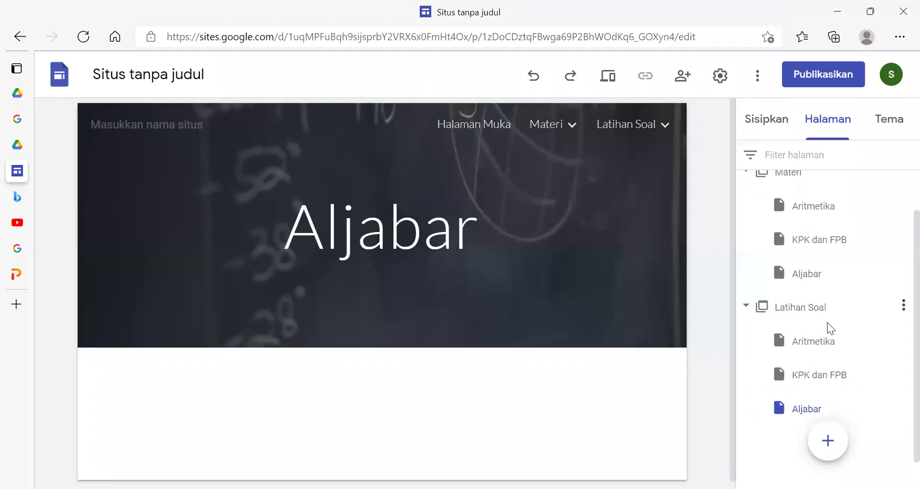
# Check the subpages listed under Materi and Latihan Soal in the site navigation and the page list.
pyautogui.scroll(-1, 831, 331)
pyautogui.scroll(2, 840, 358)
pyautogui.moveTo(569, 129)
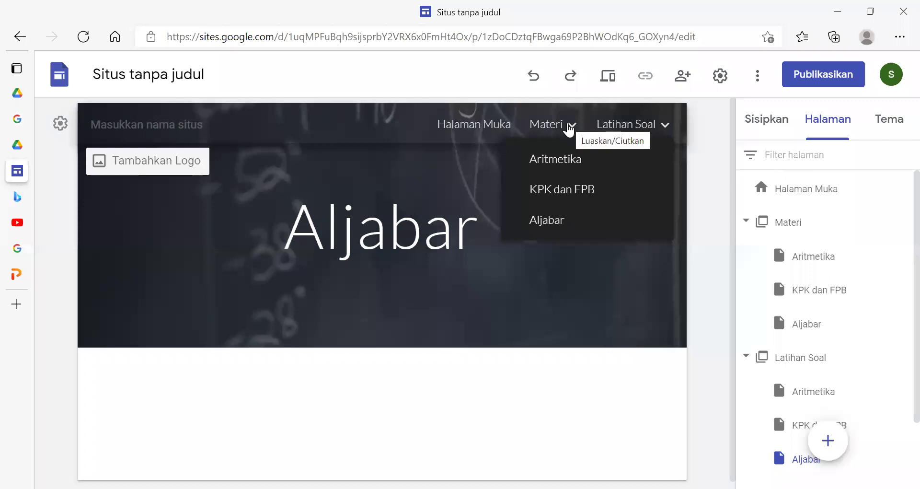
pyautogui.moveTo(642, 111)
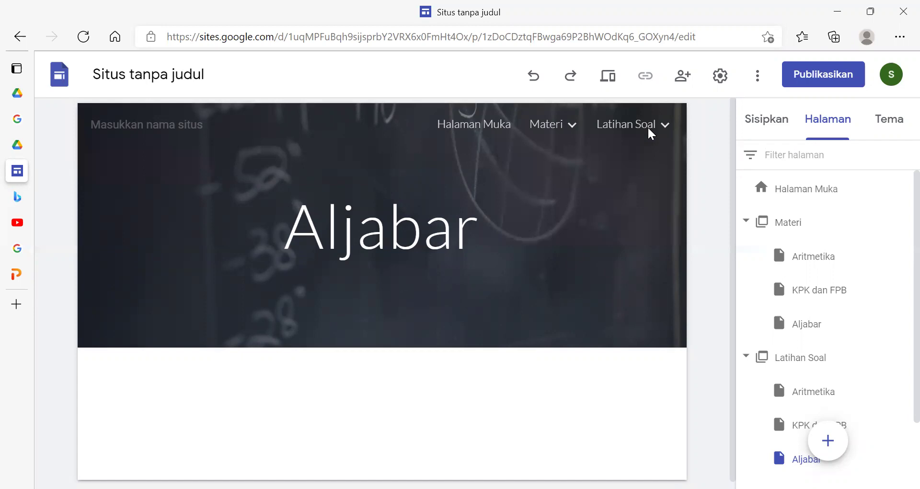
pyautogui.moveTo(649, 129)
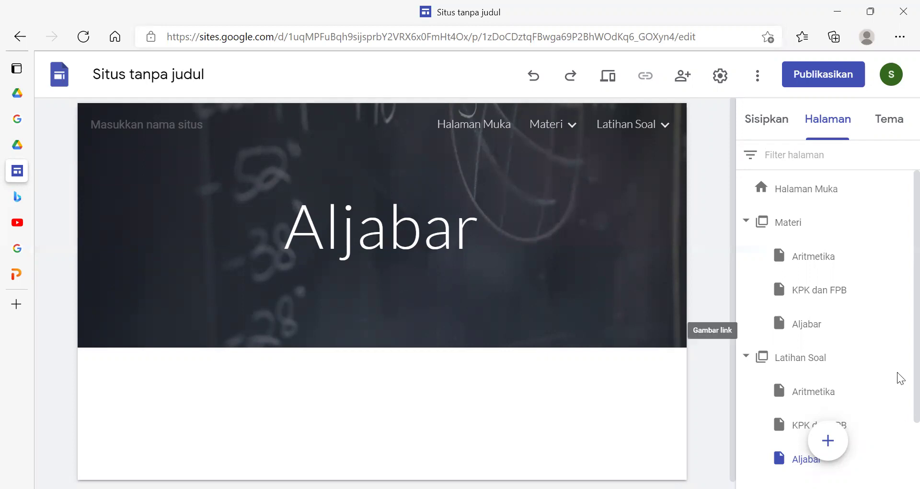
pyautogui.scroll(-2, 898, 407)
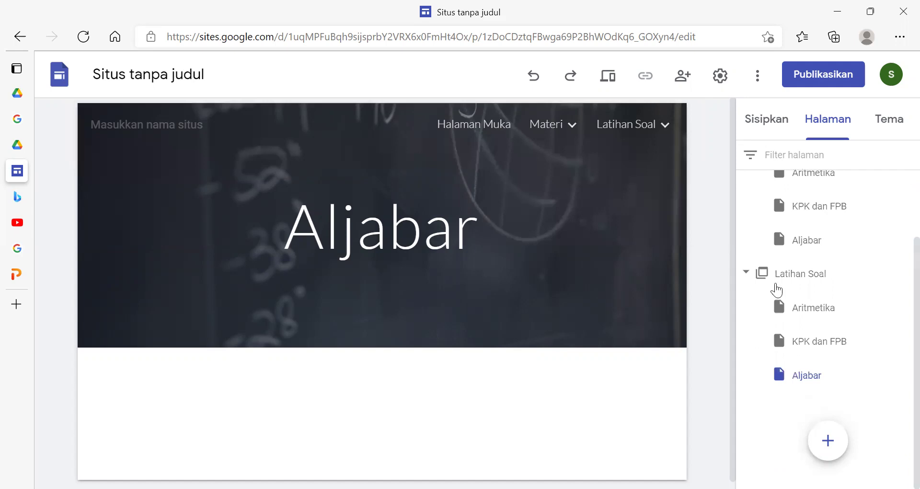
pyautogui.scroll(2, 826, 369)
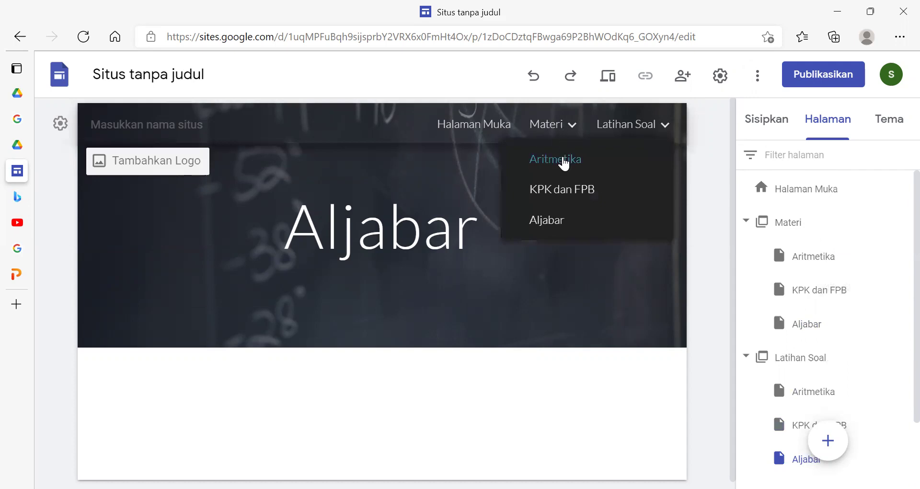
# Open the Aritmetika page under Materi, and copy the text of the Word document Materi Aritmetika from the google site folder in File Explorer.
pyautogui.click(563, 160)
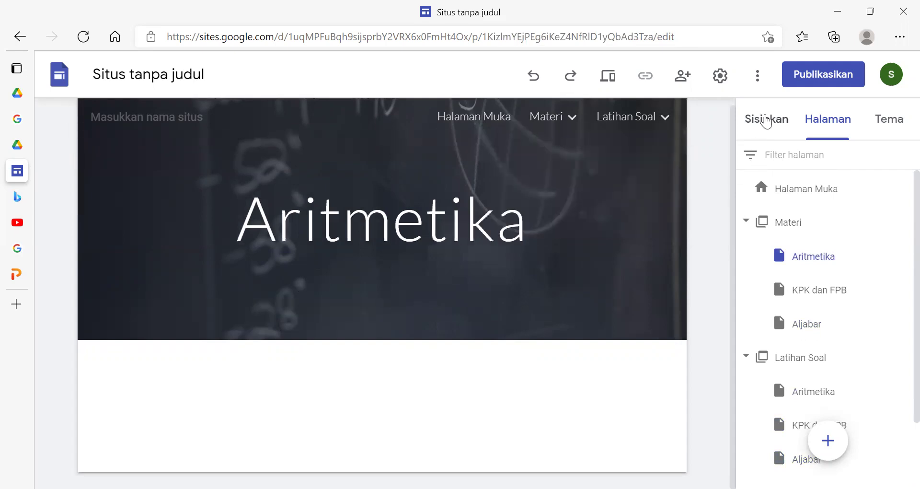
pyautogui.click(766, 120)
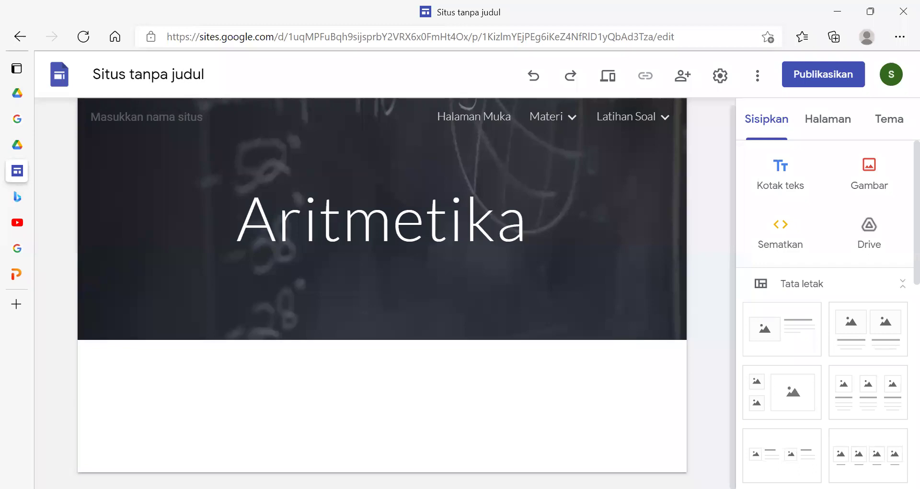
pyautogui.hotkey('alt', 'Tab')
pyautogui.click(210, 129)
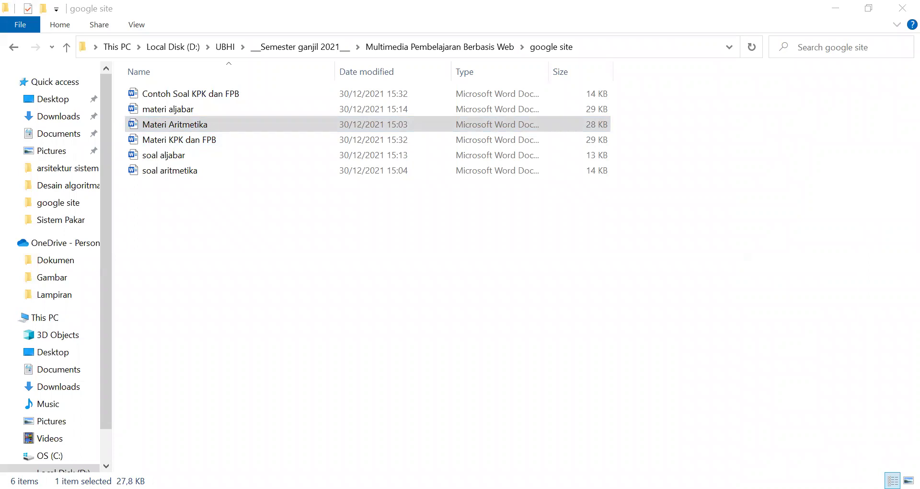
pyautogui.hotkey('alt', 'Tab')
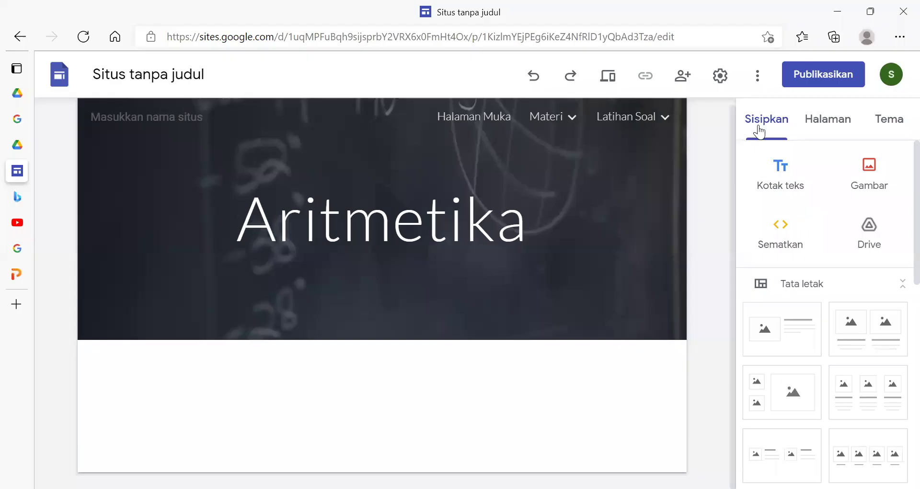
# Insert a text box below the Aritmetika page header and paste the copied arithmetic lesson text into it.
pyautogui.click(784, 182)
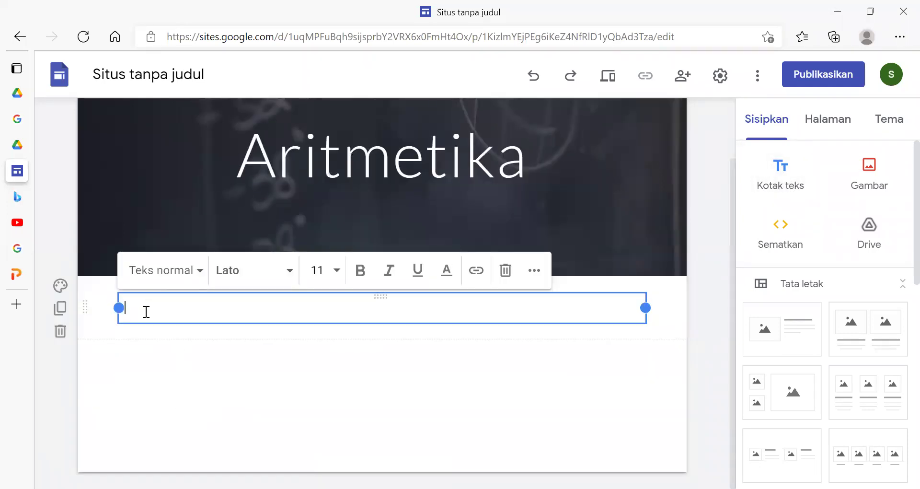
pyautogui.hotkey('ctrl', 'v')
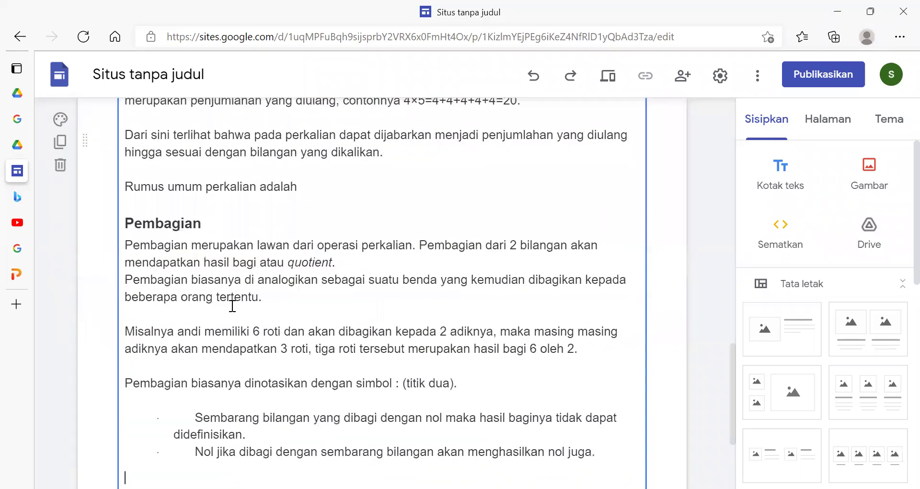
pyautogui.scroll(10, 233, 307)
pyautogui.scroll(12, 233, 310)
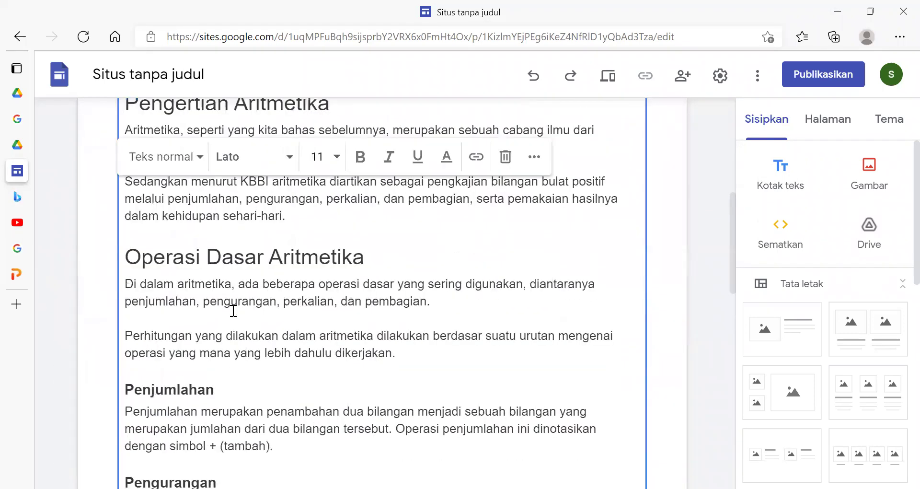
pyautogui.scroll(-3, 234, 310)
pyautogui.scroll(2, 233, 310)
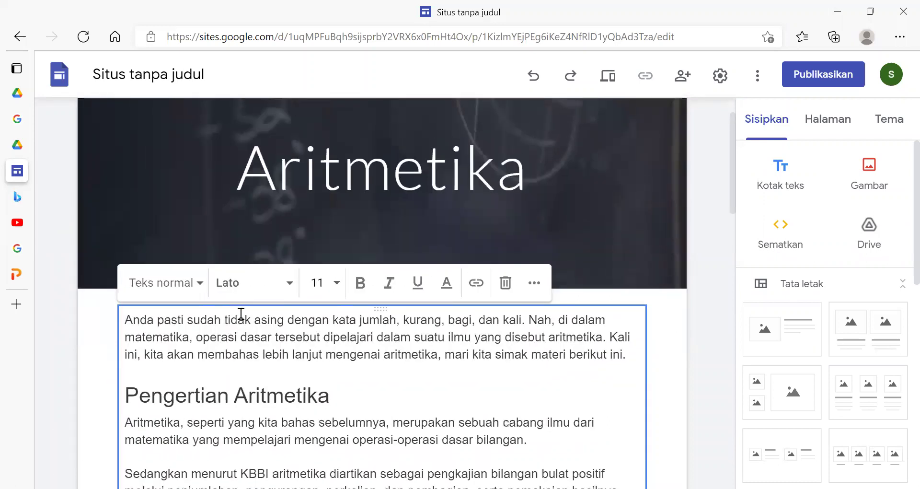
# Add an empty line above the opening paragraph of the arithmetic lesson text.
pyautogui.click(375, 392)
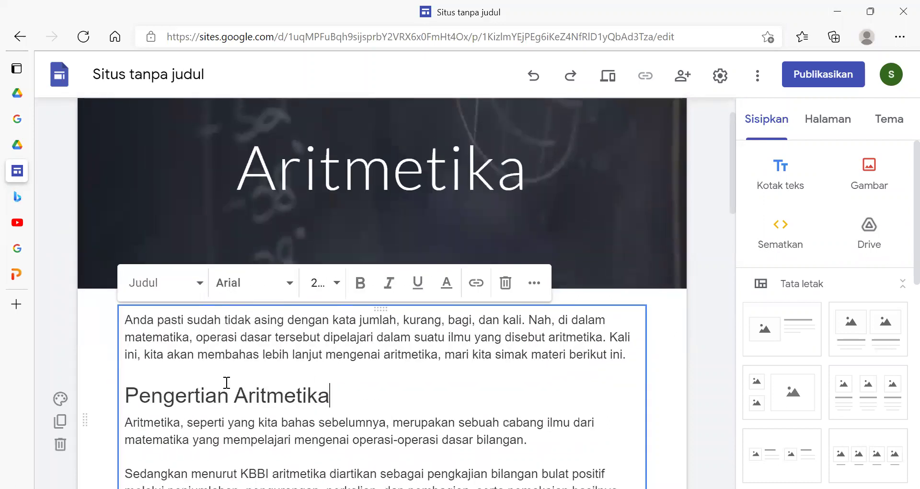
pyautogui.click(185, 352)
pyautogui.scroll(1, 187, 350)
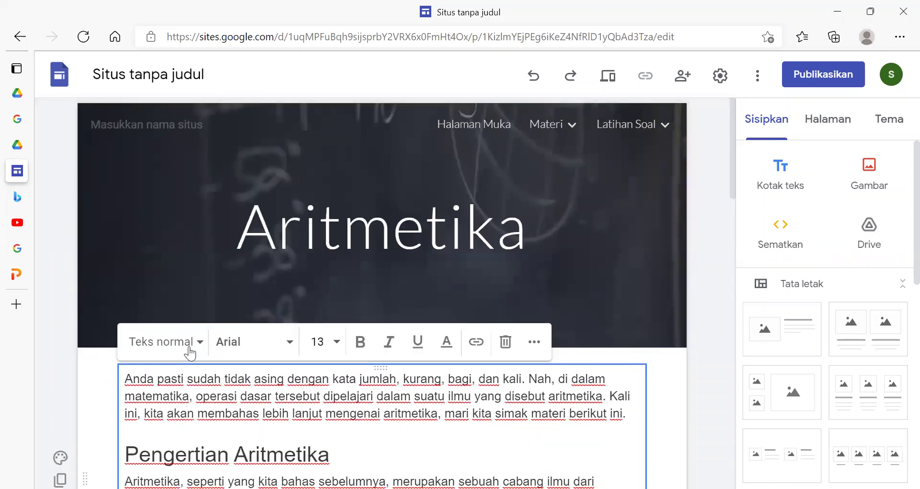
pyautogui.scroll(-1, 661, 381)
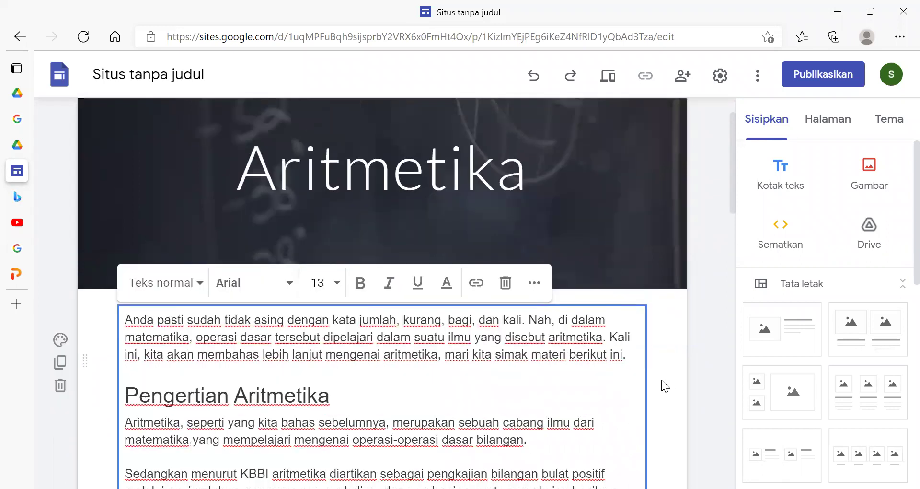
pyautogui.scroll(-2, 659, 379)
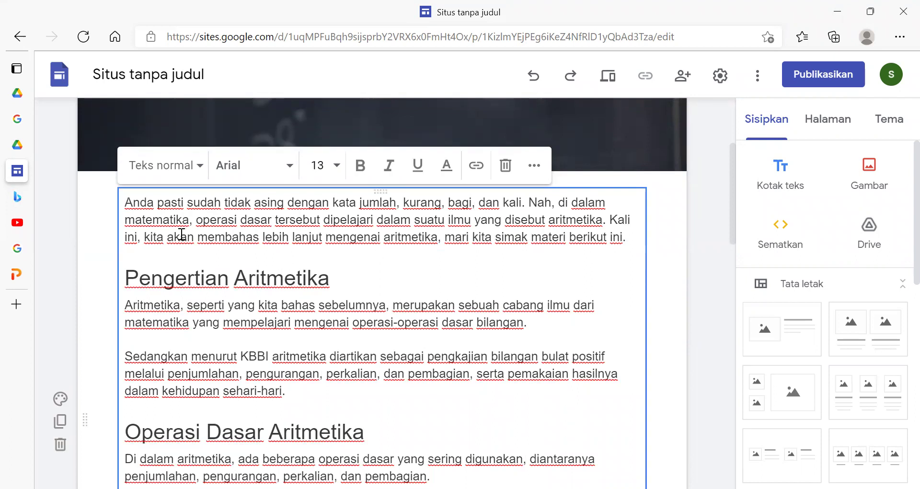
pyautogui.press('Return')
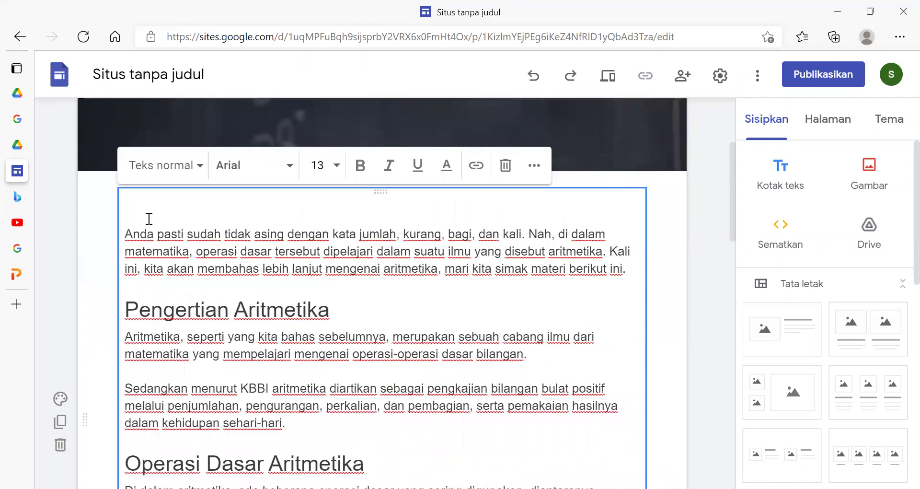
# Try the Gaya 3 section colour on the arithmetic lesson text section.
pyautogui.moveTo(122, 237); pyautogui.dragTo(586, 278)
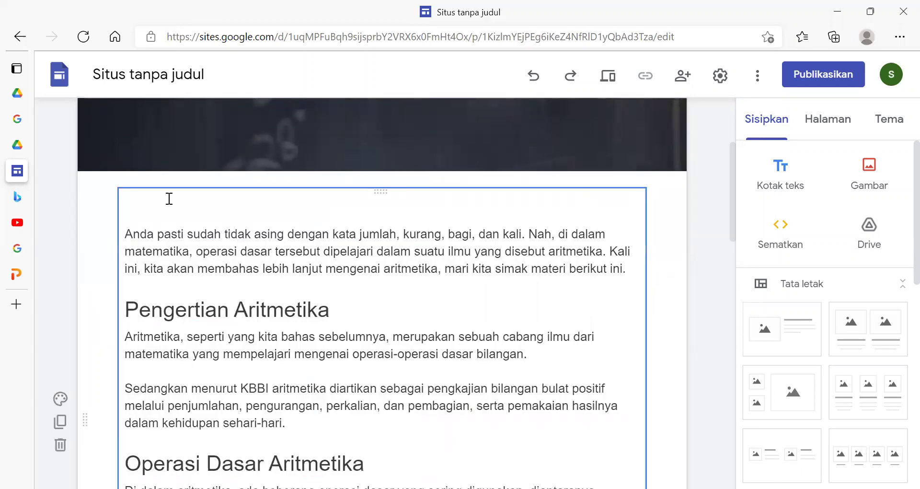
pyautogui.moveTo(127, 233); pyautogui.dragTo(623, 268)
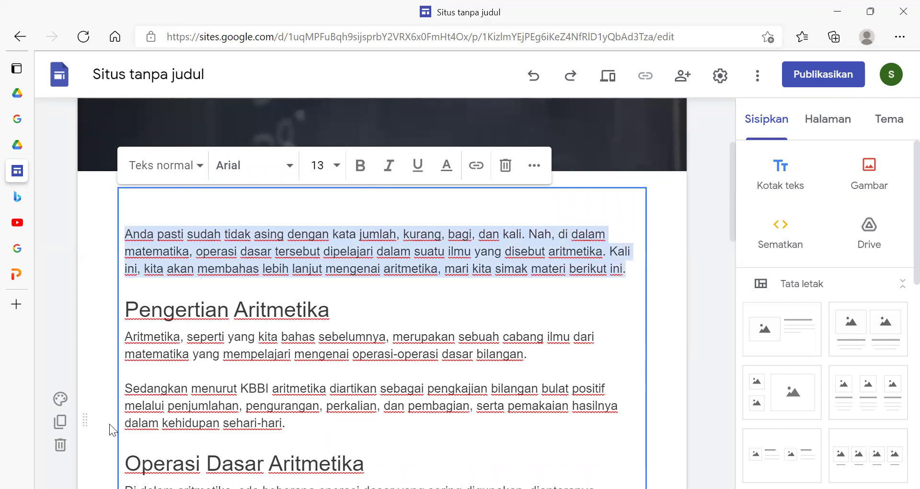
pyautogui.click(59, 405)
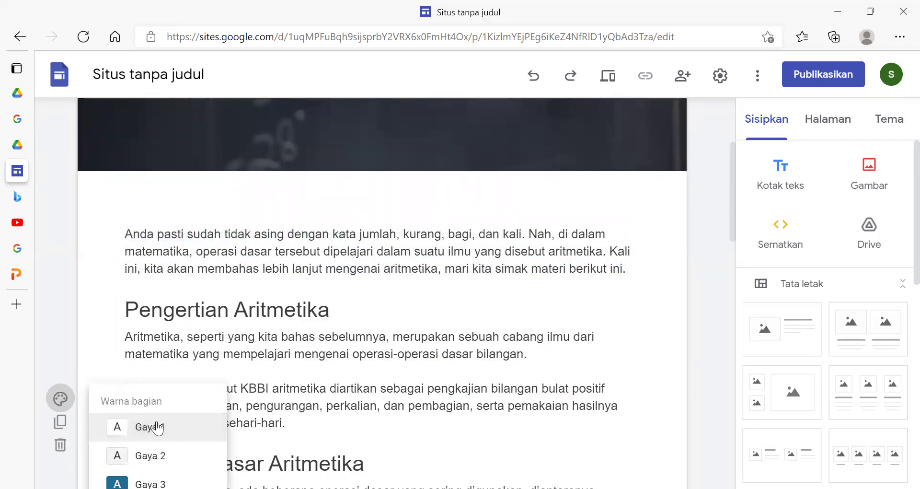
pyautogui.scroll(-3, 185, 425)
pyautogui.moveTo(157, 407)
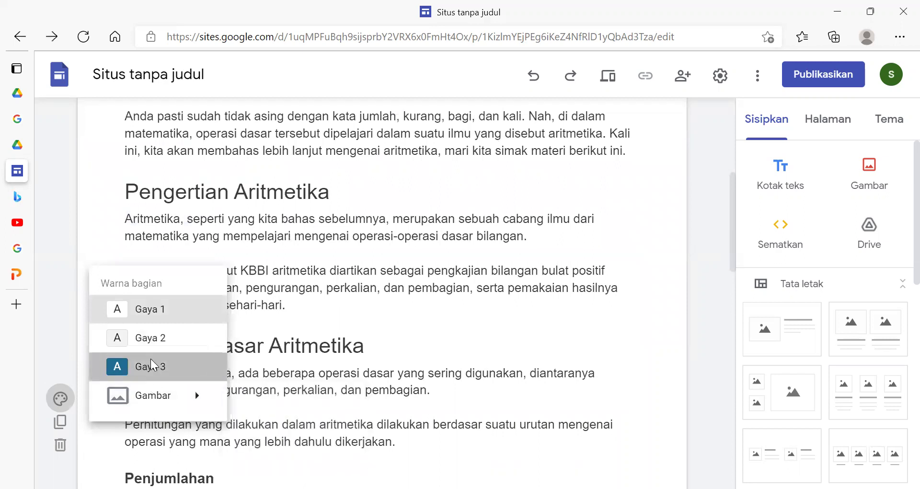
pyautogui.click(150, 364)
pyautogui.scroll(6, 152, 359)
pyautogui.scroll(-4, 120, 393)
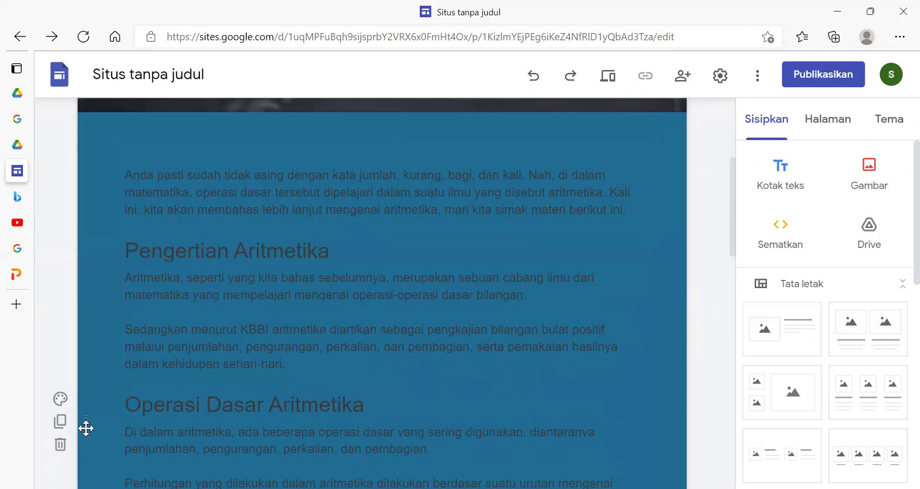
# Switch the lesson section's colour back to Gaya 1.
pyautogui.click(60, 398)
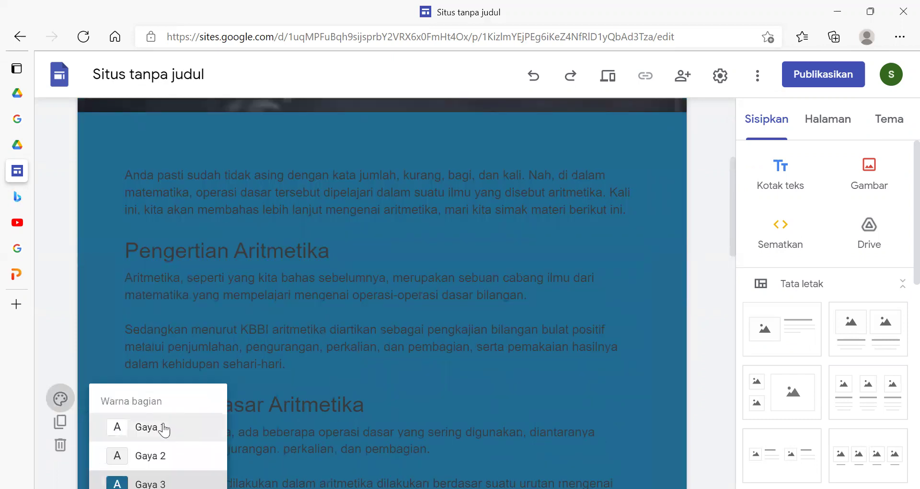
pyautogui.scroll(-1, 160, 434)
pyautogui.moveTo(162, 449)
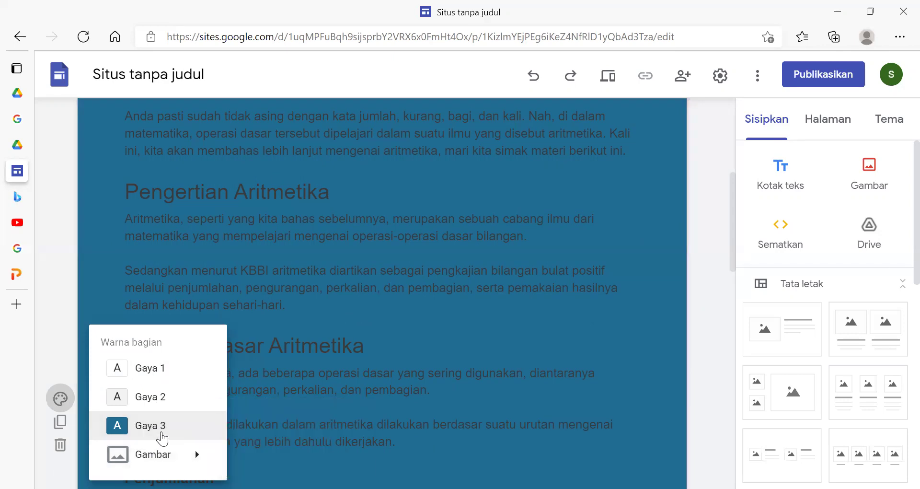
pyautogui.click(159, 378)
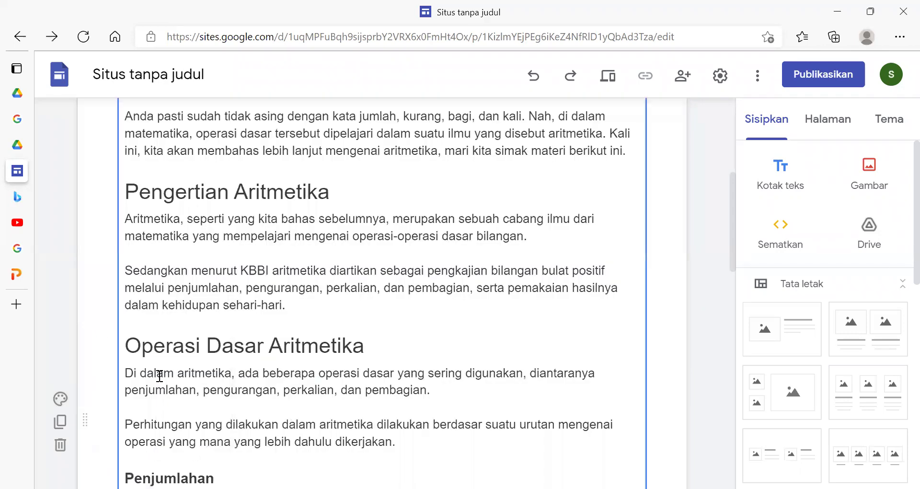
# Apply the Gaya 2 section colour to the arithmetic lesson section and check how the page looks.
pyautogui.click(61, 402)
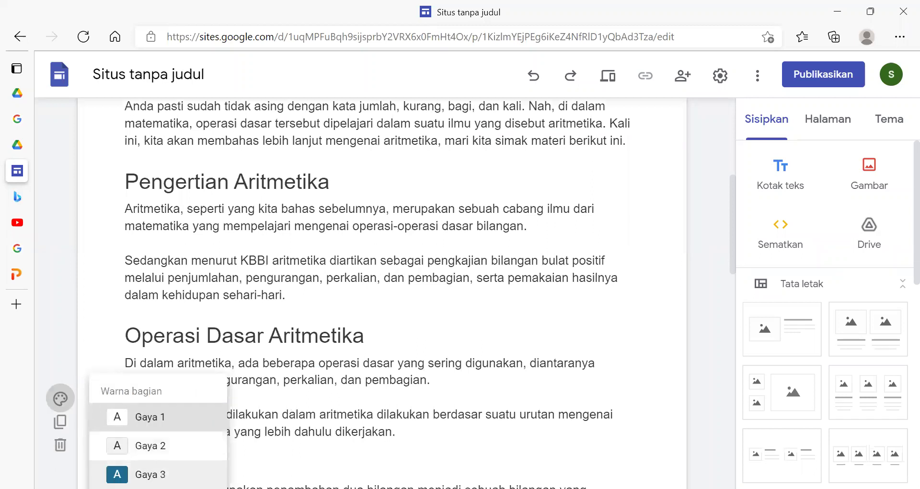
pyautogui.click(142, 447)
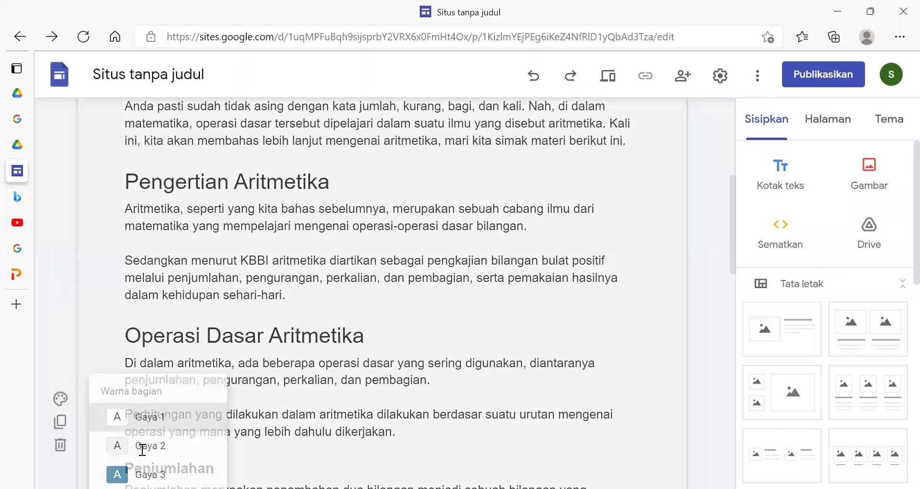
pyautogui.click(260, 411)
pyautogui.scroll(6, 377, 445)
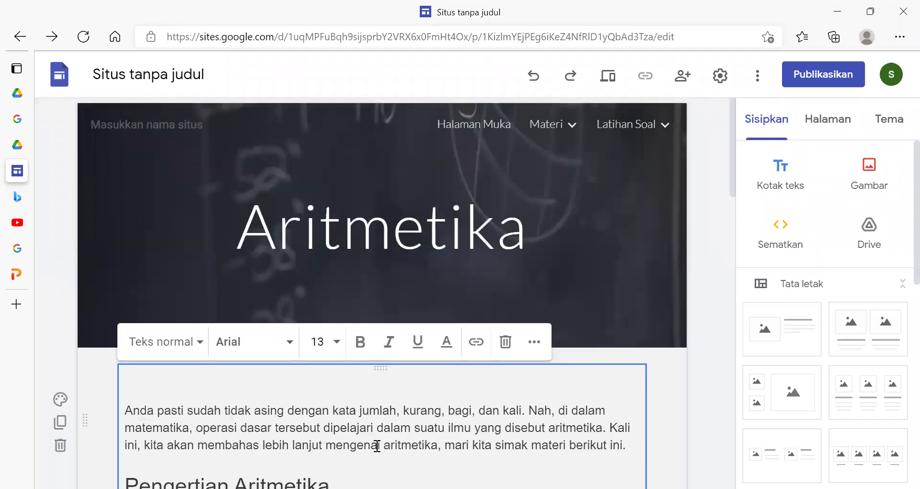
pyautogui.scroll(-2, 377, 445)
pyautogui.scroll(-2, 377, 445)
pyautogui.scroll(3, 377, 446)
pyautogui.click(371, 385)
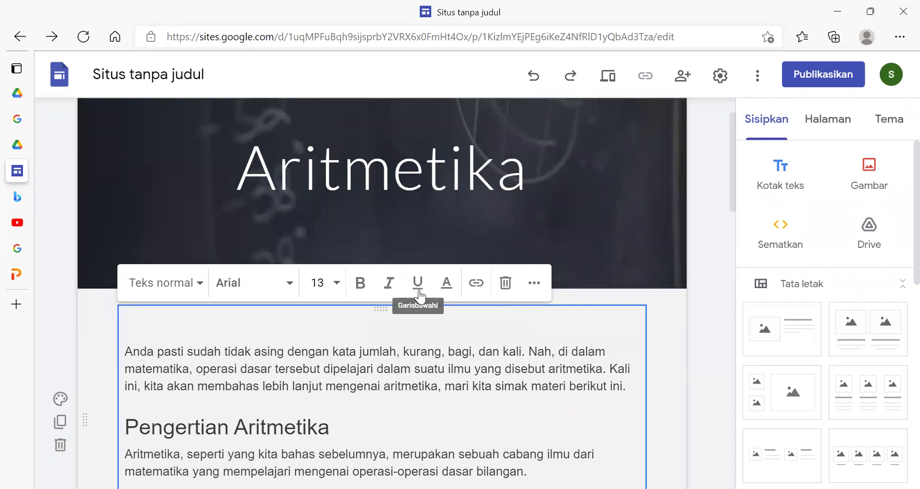
# Justify the opening paragraph of the arithmetic lesson text.
pyautogui.scroll(-2, 260, 447)
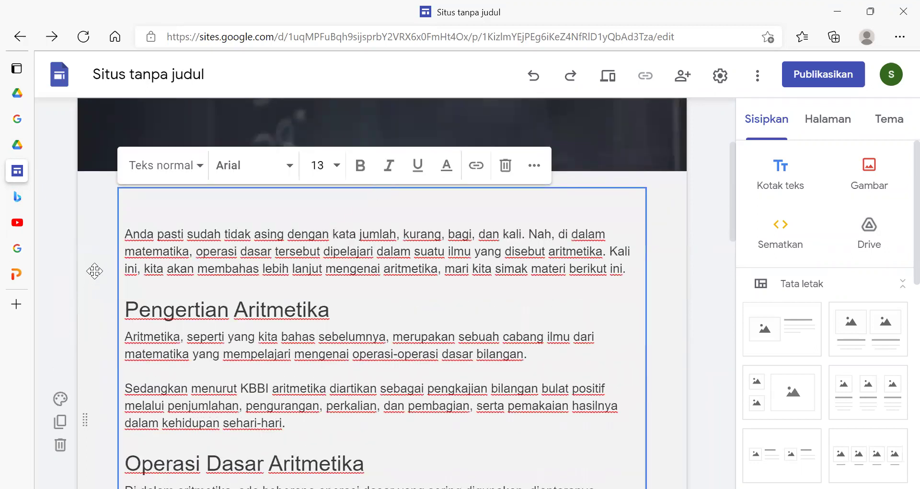
pyautogui.moveTo(124, 234); pyautogui.dragTo(634, 263)
pyautogui.click(523, 169)
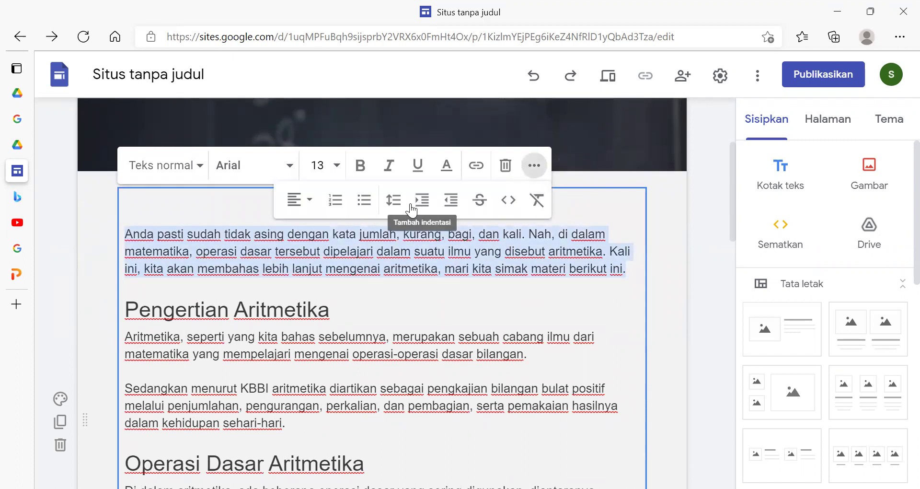
pyautogui.click(300, 200)
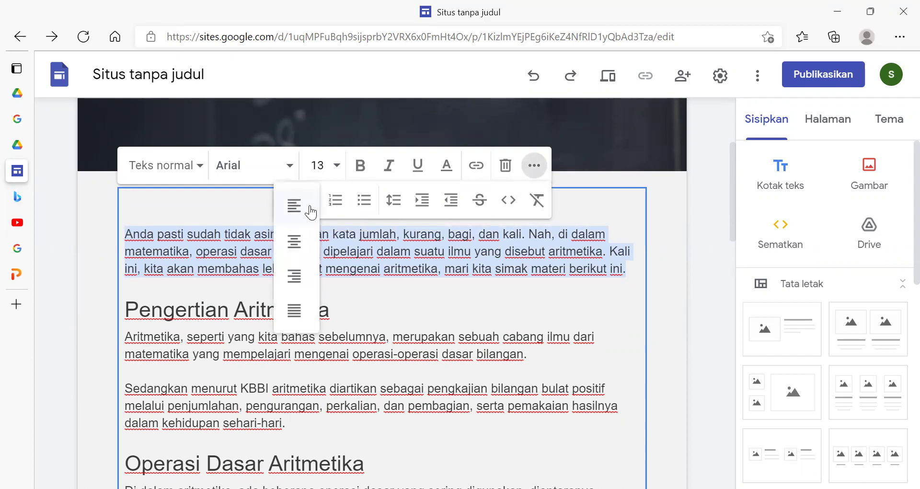
pyautogui.click(294, 310)
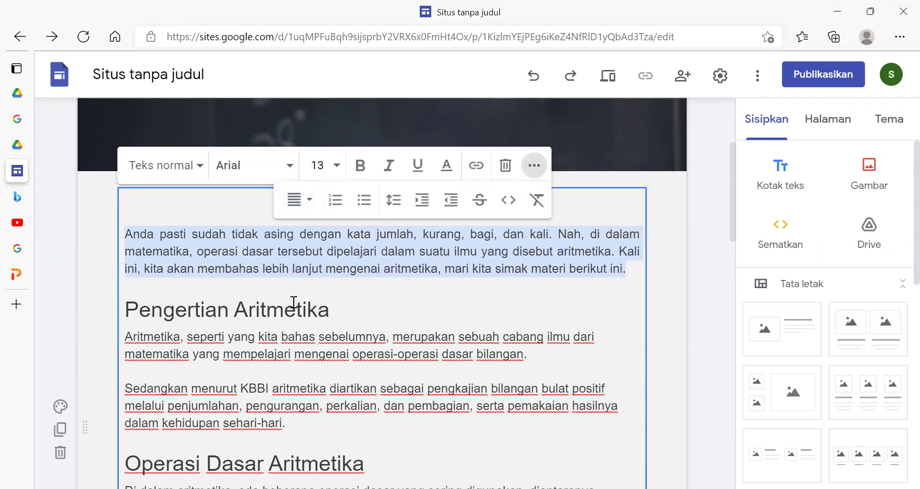
# Justify the rest of the arithmetic lesson text, from the Pengertian Aritmetika heading to the final bullet about division.
pyautogui.click(293, 320)
pyautogui.moveTo(125, 309); pyautogui.dragTo(610, 291)
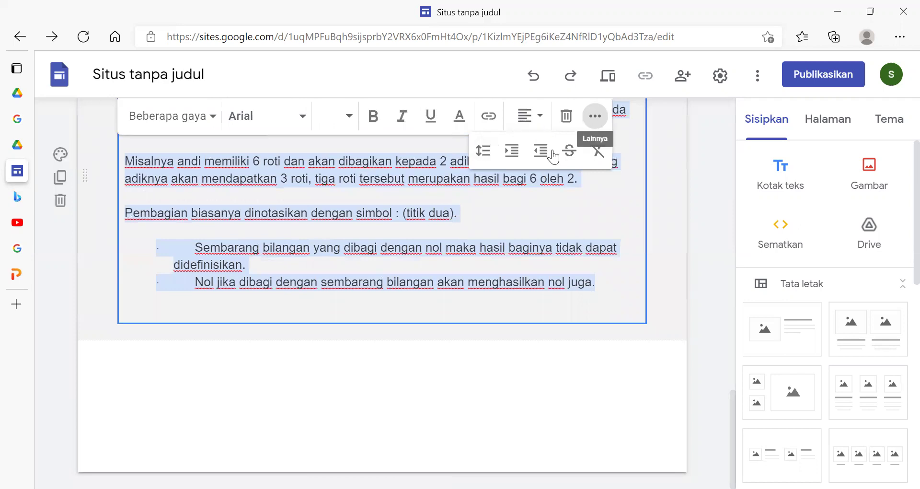
pyautogui.click(482, 149)
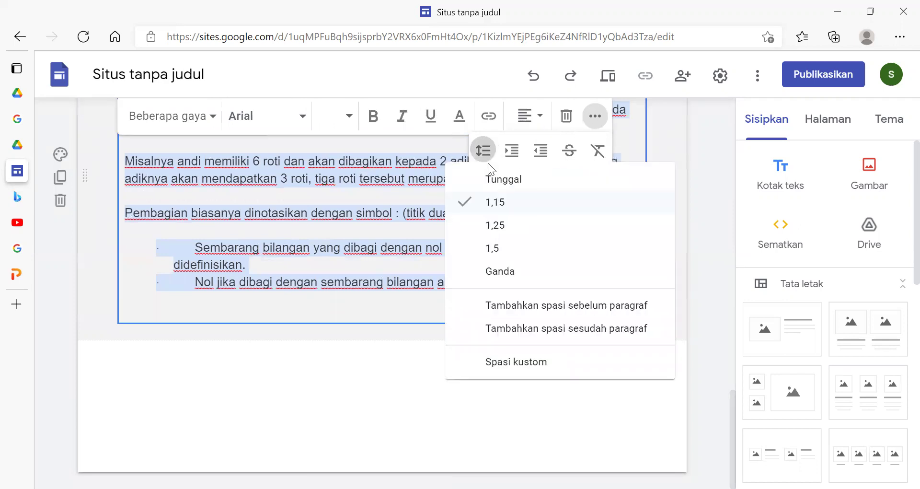
pyautogui.click(480, 147)
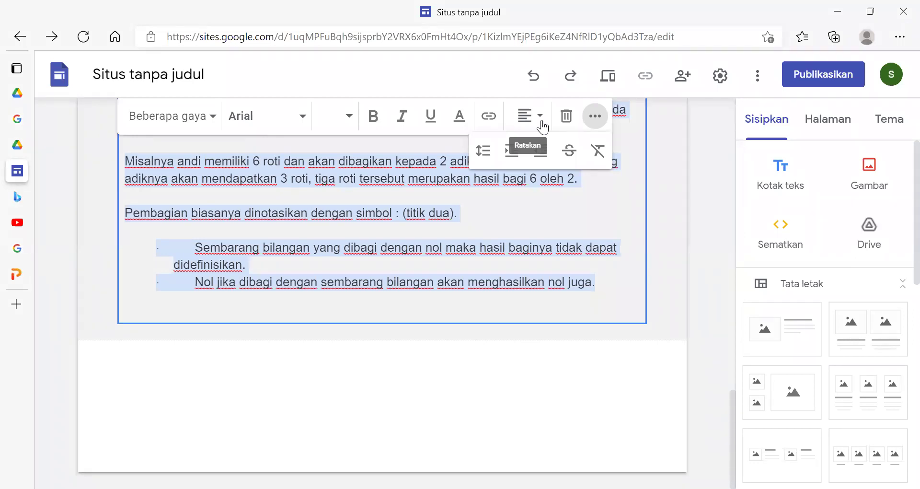
pyautogui.scroll(3, 542, 127)
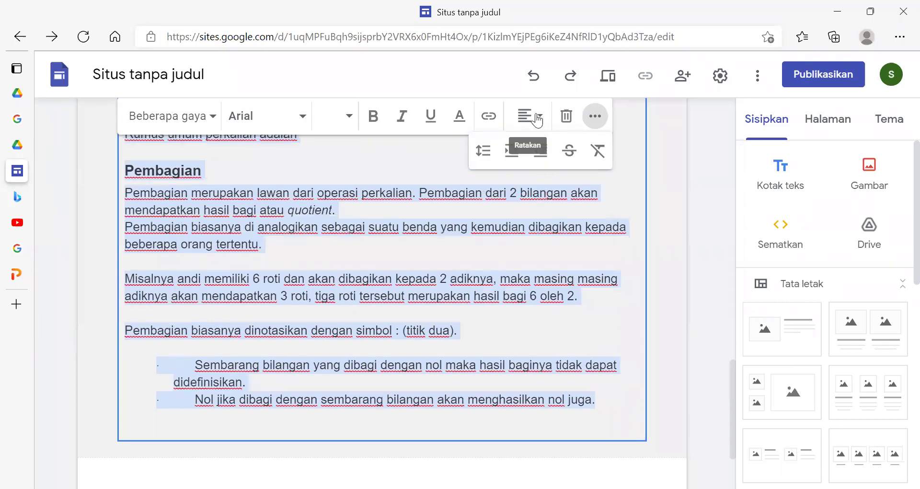
pyautogui.click(537, 120)
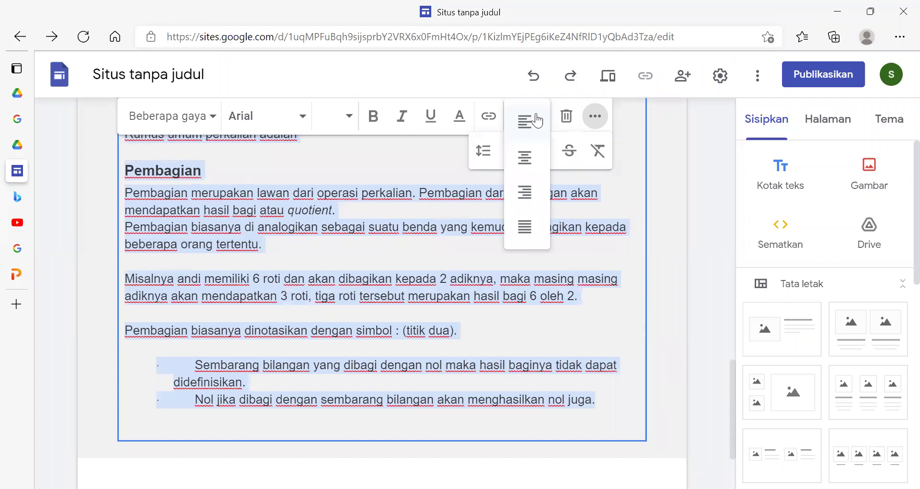
pyautogui.click(533, 221)
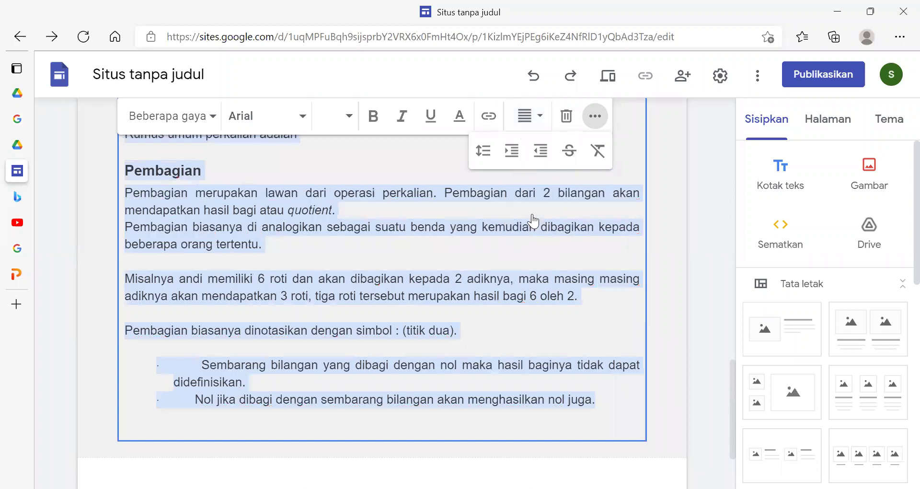
# Review the alignment of the whole Aritmetika page from the header to the end of the Pembagian section.
pyautogui.scroll(15, 538, 300)
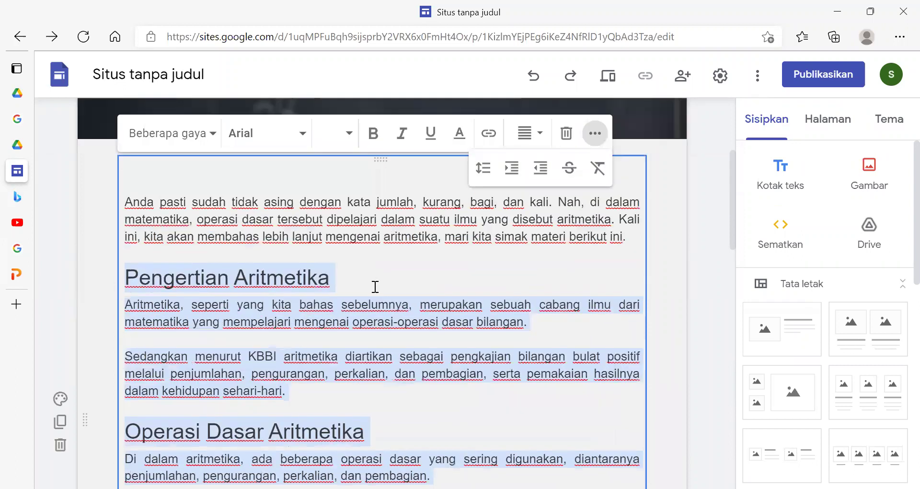
pyautogui.click(372, 280)
pyautogui.scroll(-3, 432, 335)
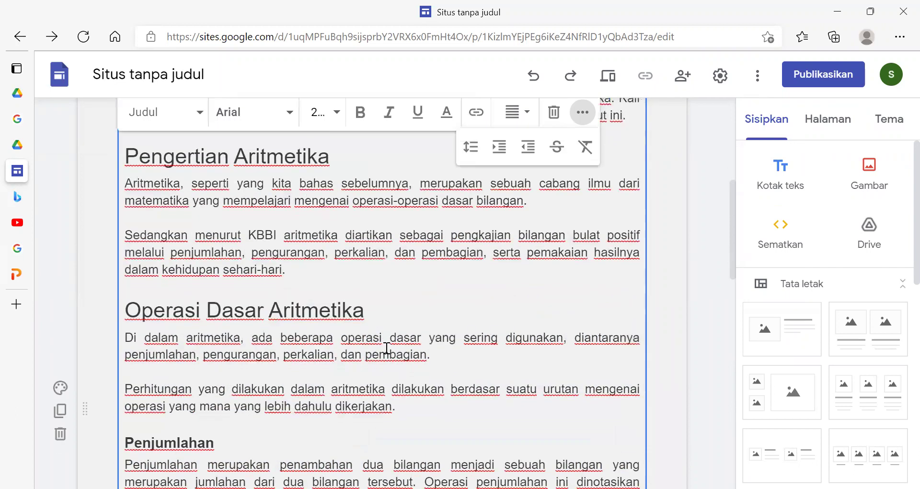
pyautogui.scroll(-5, 386, 348)
pyautogui.click(386, 348)
pyautogui.scroll(-4, 386, 348)
pyautogui.scroll(-4, 386, 348)
pyautogui.scroll(4, 385, 349)
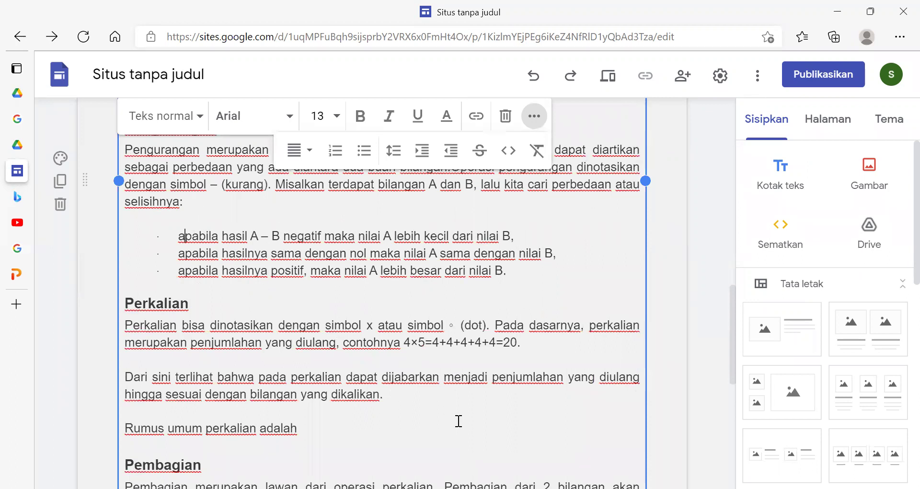
pyautogui.scroll(-9, 459, 421)
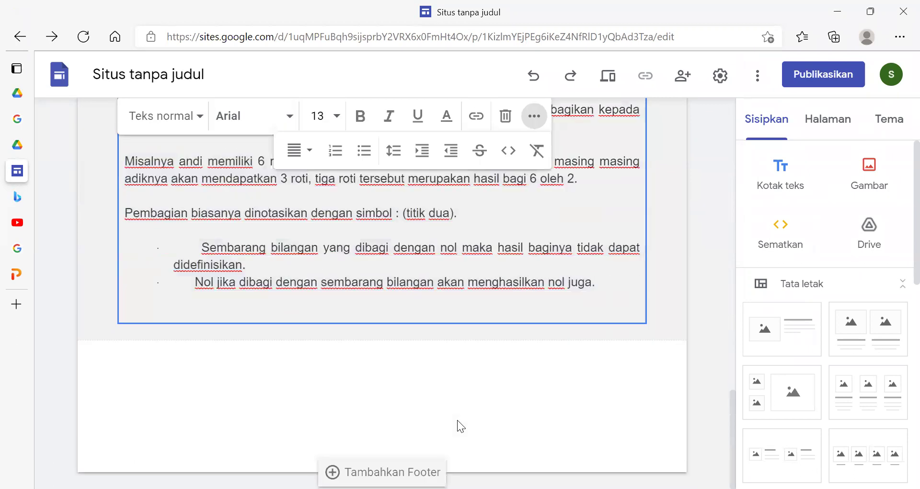
pyautogui.scroll(6, 458, 422)
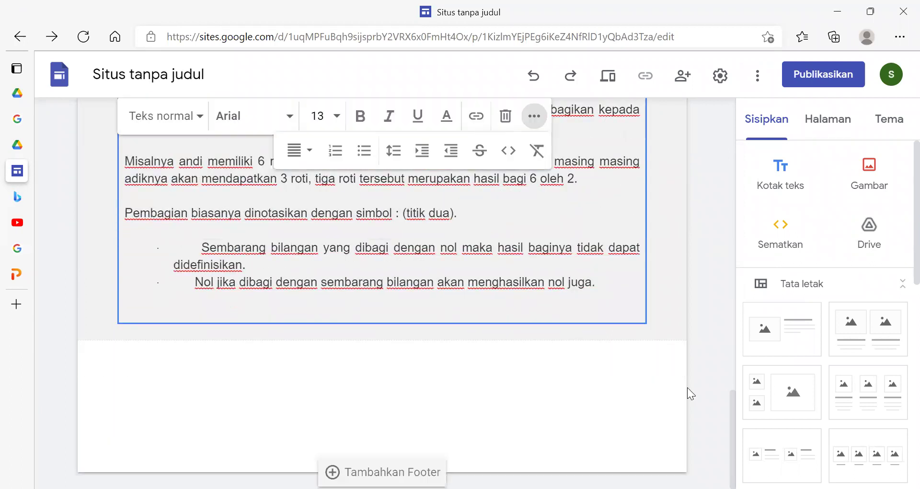
pyautogui.click(716, 397)
pyautogui.scroll(5, 717, 397)
pyautogui.scroll(18, 717, 396)
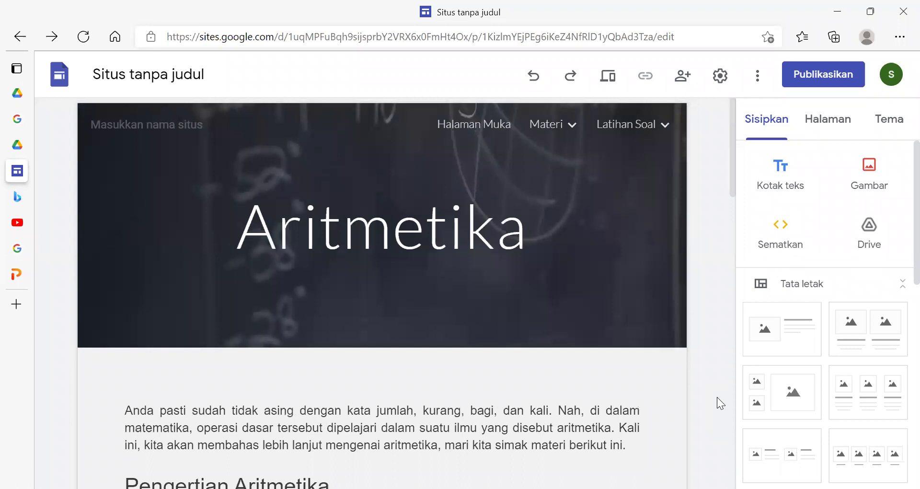
pyautogui.scroll(-20, 716, 398)
pyautogui.scroll(7, 716, 398)
pyautogui.scroll(10, 717, 399)
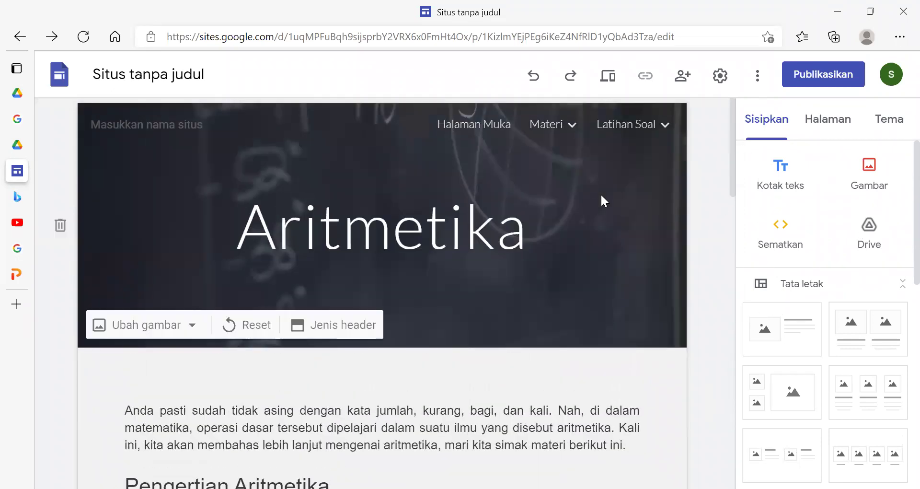
# Open the KPK dan FPB page under Materi and get its lesson text from the Materi KPK dan FPB Word document.
pyautogui.moveTo(558, 126)
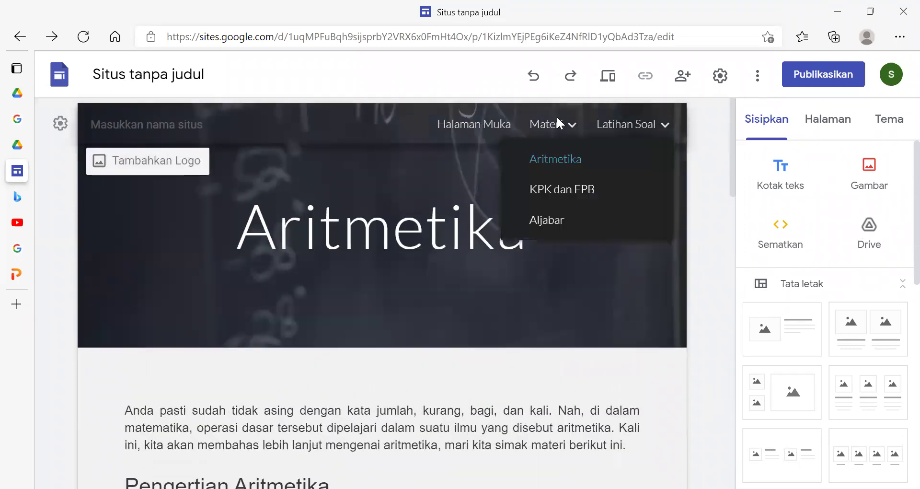
pyautogui.click(561, 189)
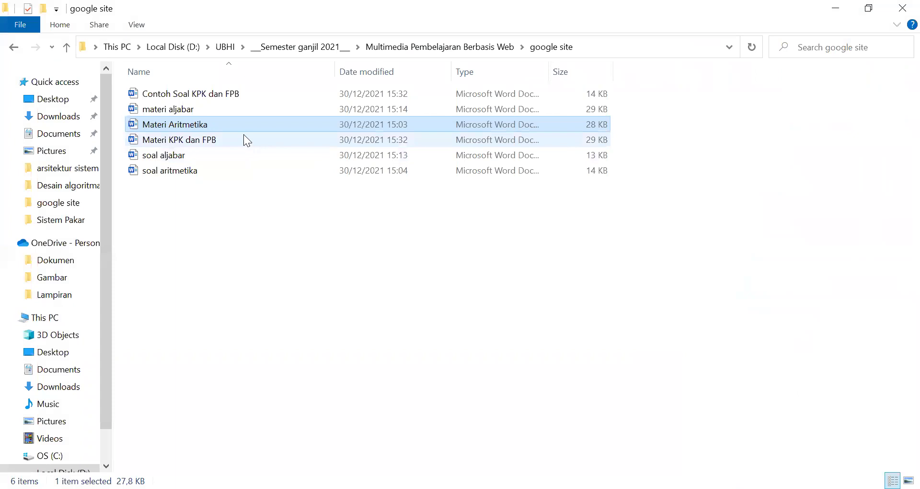
pyautogui.doubleClick(245, 139)
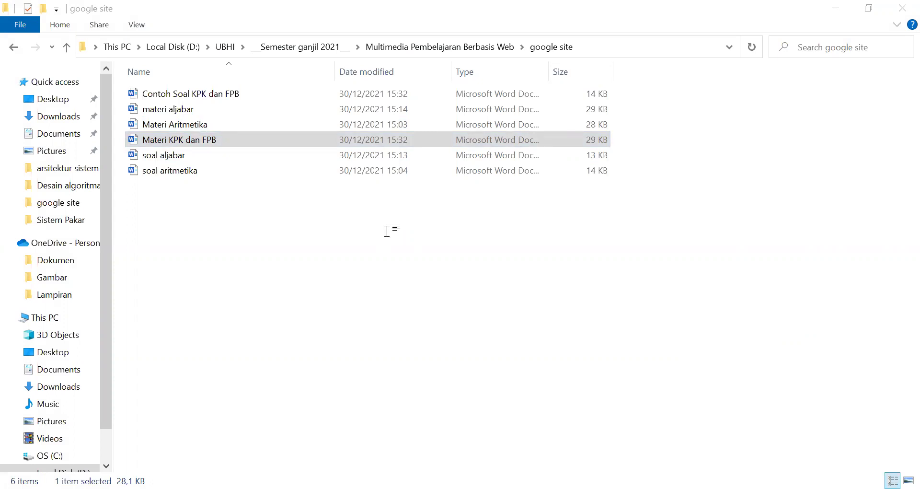
pyautogui.hotkey('alt', 'Tab')
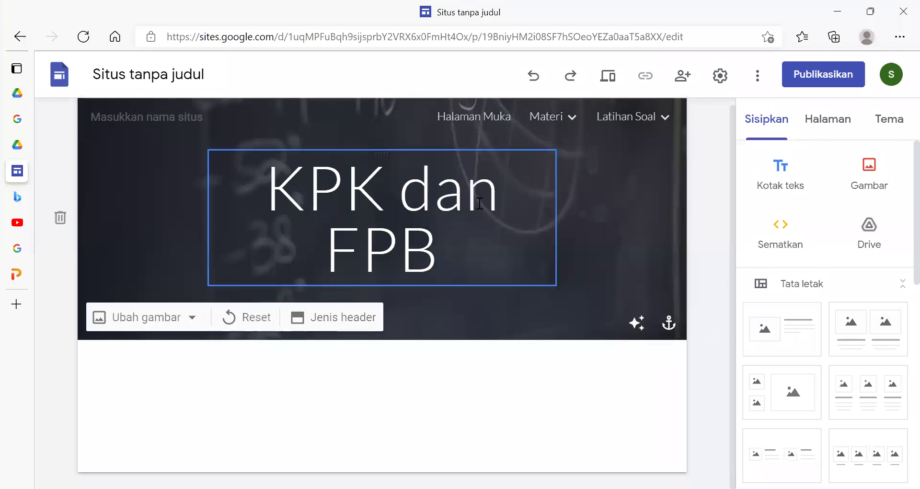
# Add a text box below the KPK dan FPB header and paste the copied lesson text into it.
pyautogui.click(767, 180)
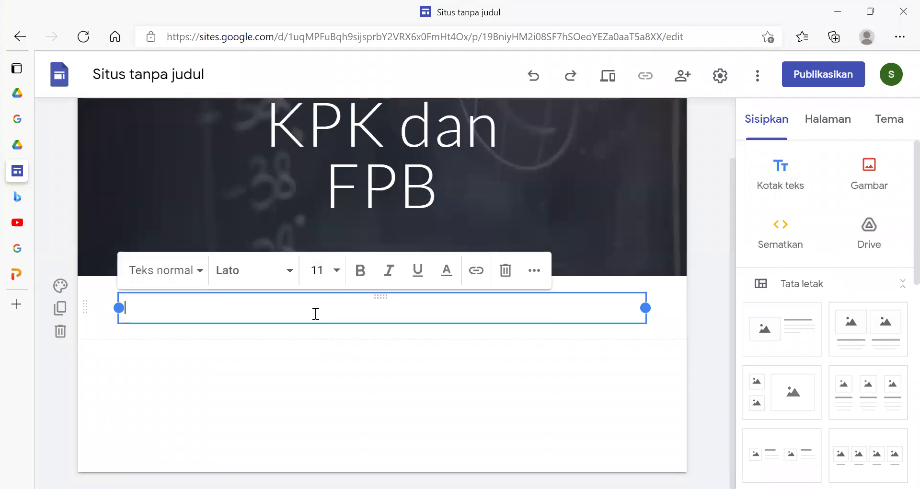
pyautogui.rightClick(315, 313)
pyautogui.click(370, 245)
pyautogui.scroll(8, 410, 337)
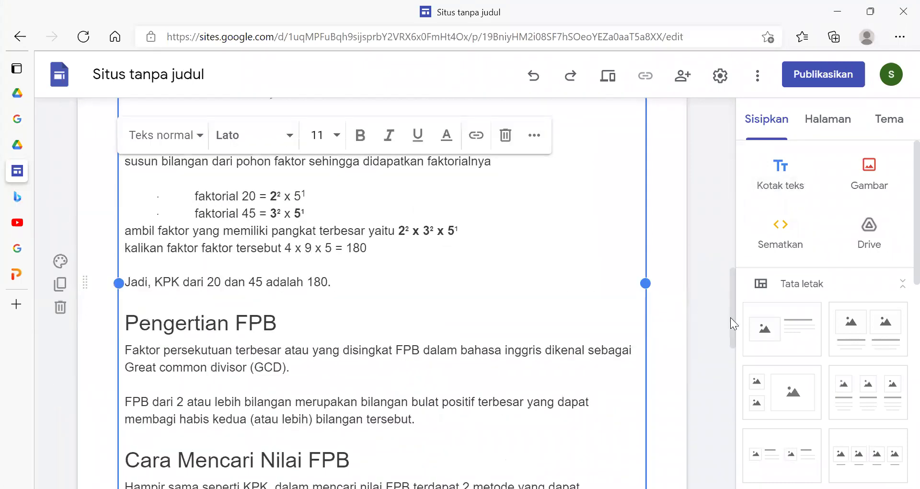
pyautogui.moveTo(731, 308); pyautogui.dragTo(724, 170)
pyautogui.click(386, 400)
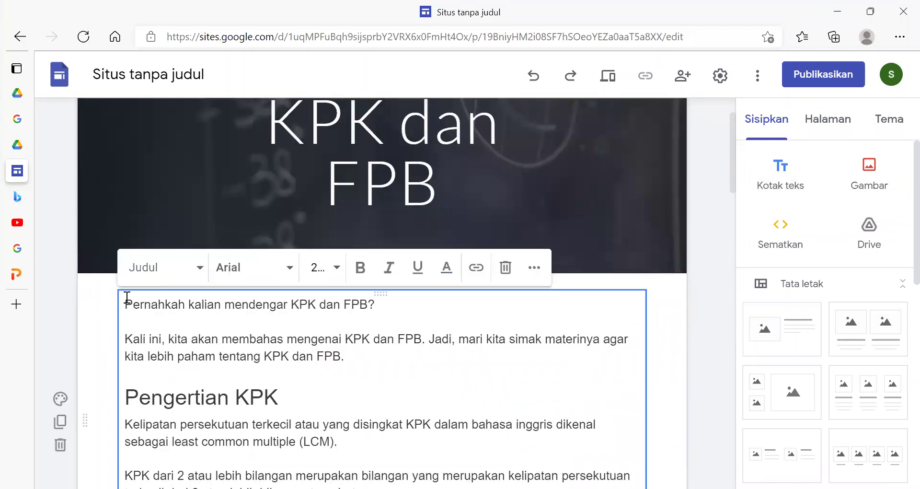
pyautogui.moveTo(158, 293); pyautogui.dragTo(159, 315)
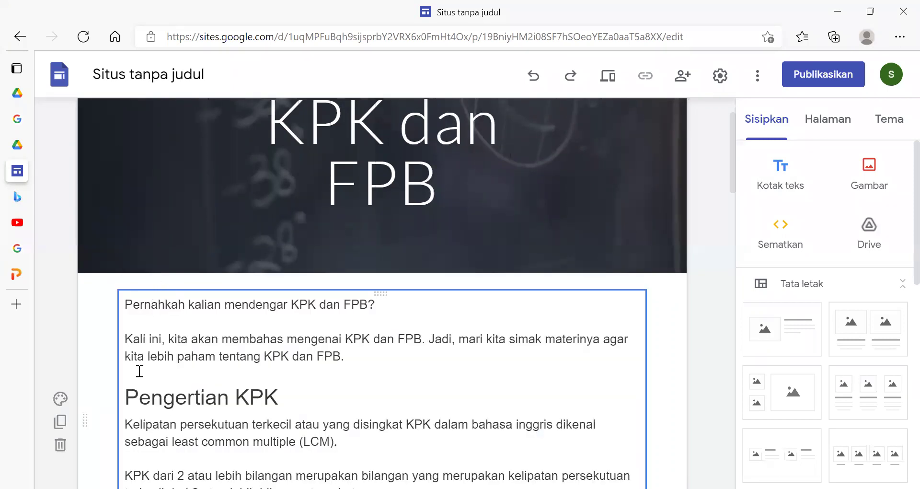
# Try the brownish-pink patterned gallery image as the background of the KPK dan FPB lesson section.
pyautogui.click(60, 405)
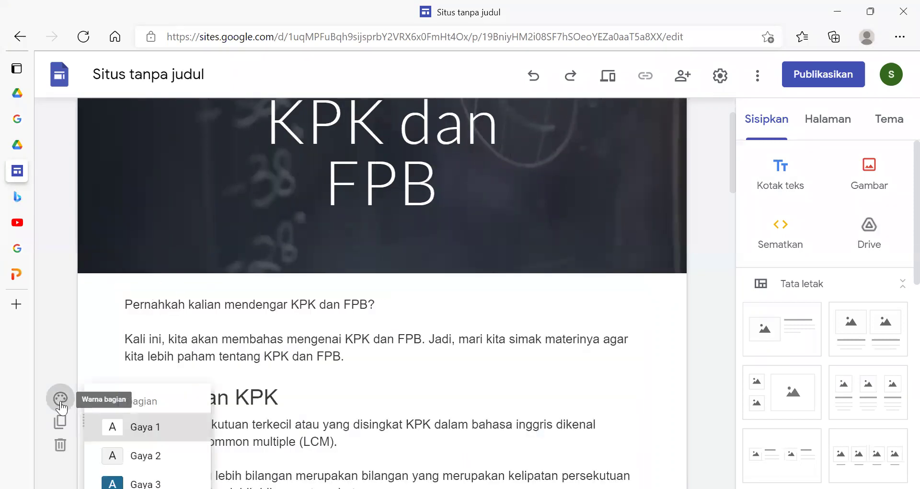
pyautogui.moveTo(168, 458)
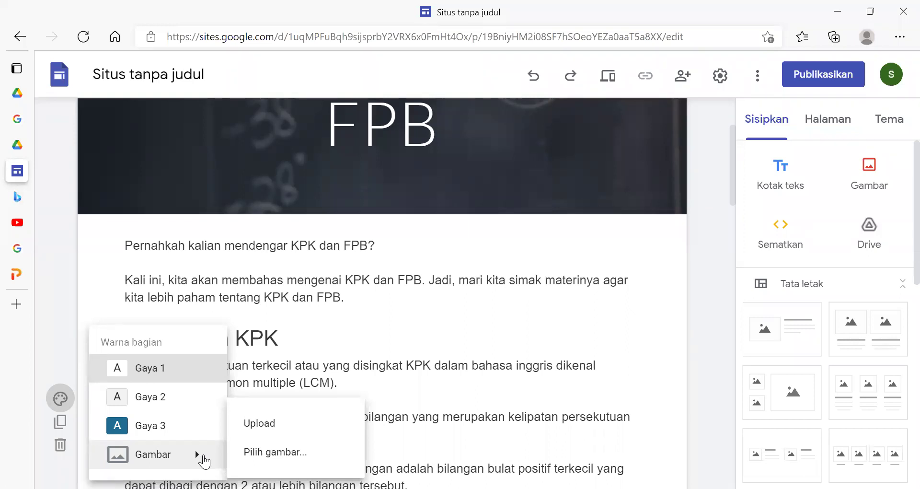
pyautogui.click(253, 455)
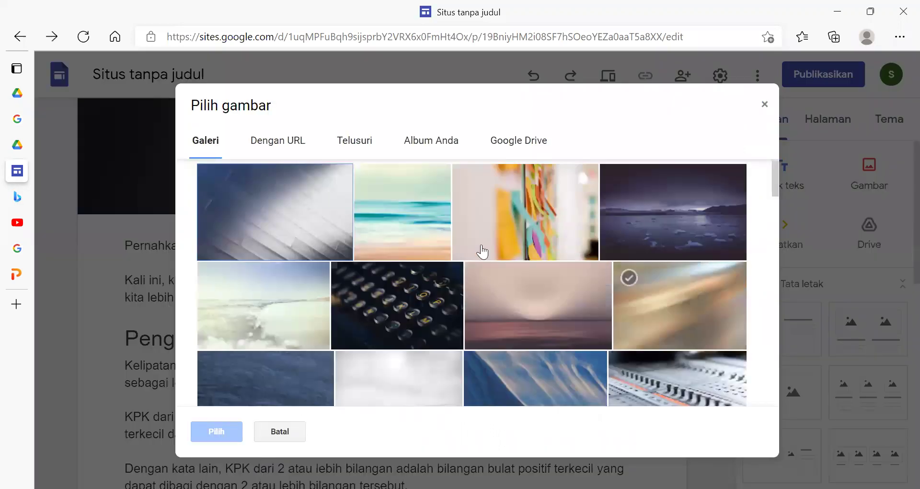
pyautogui.scroll(-4, 478, 252)
pyautogui.scroll(-5, 478, 250)
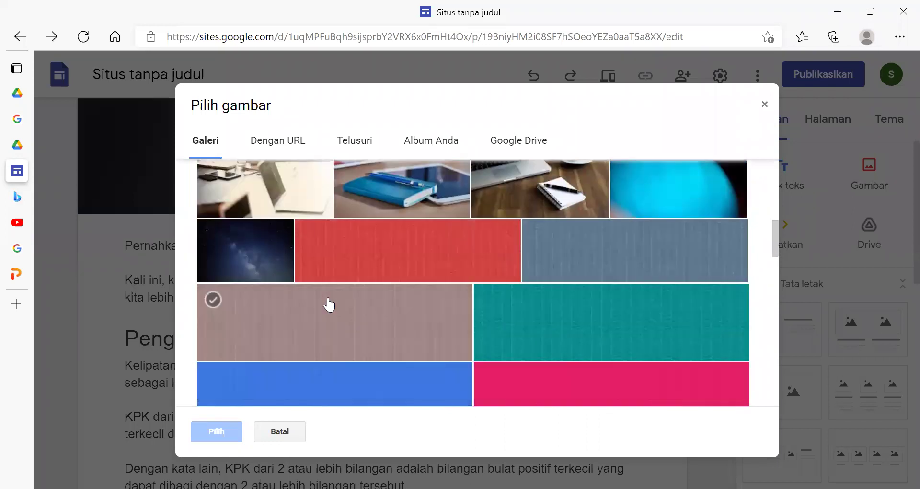
pyautogui.doubleClick(329, 298)
pyautogui.scroll(10, 332, 321)
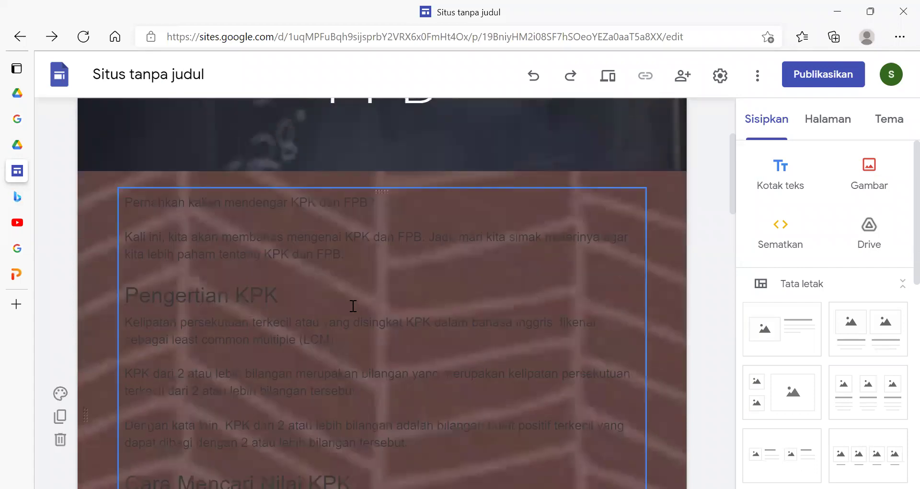
# Apply the Gaya 2 section colour to the KPK dan FPB lesson section and check the text's readability.
pyautogui.click(353, 305)
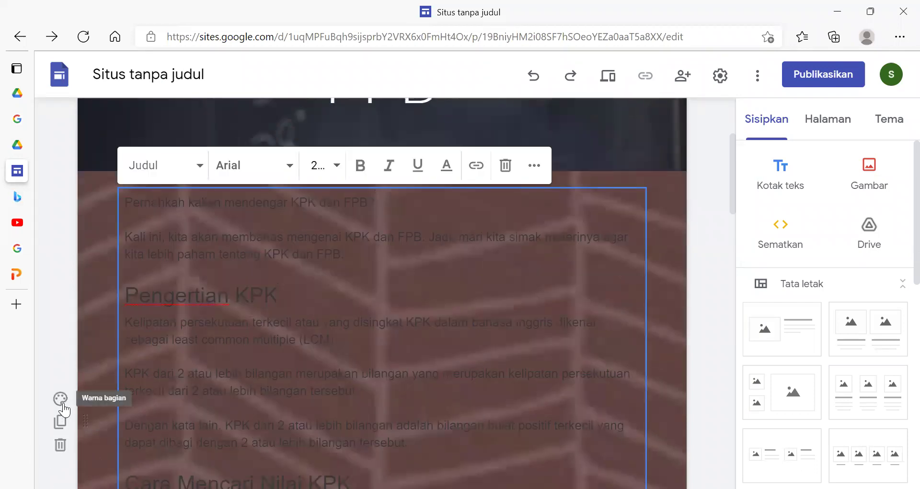
pyautogui.click(61, 401)
pyautogui.scroll(-1, 178, 447)
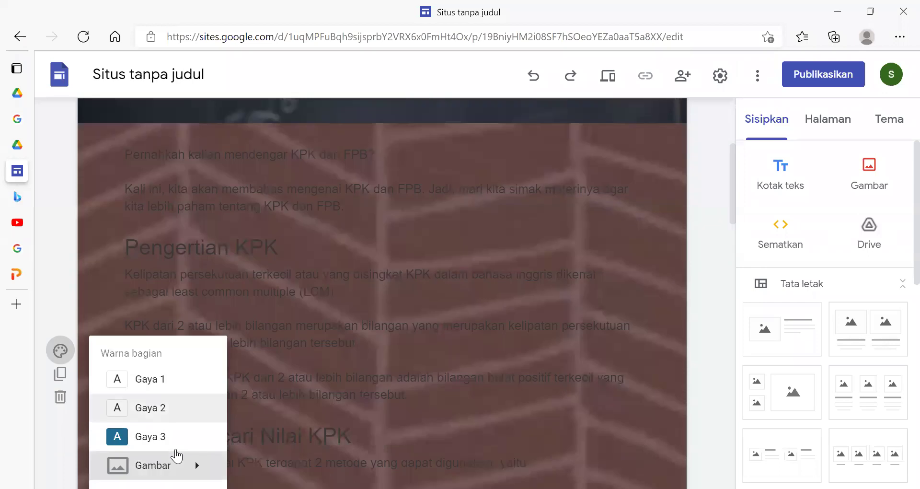
pyautogui.click(169, 394)
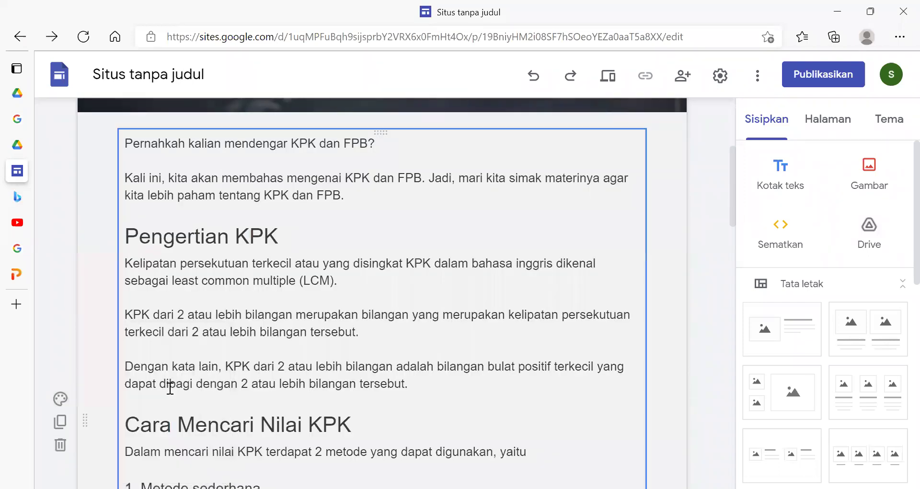
pyautogui.click(459, 331)
pyautogui.scroll(-3, 212, 429)
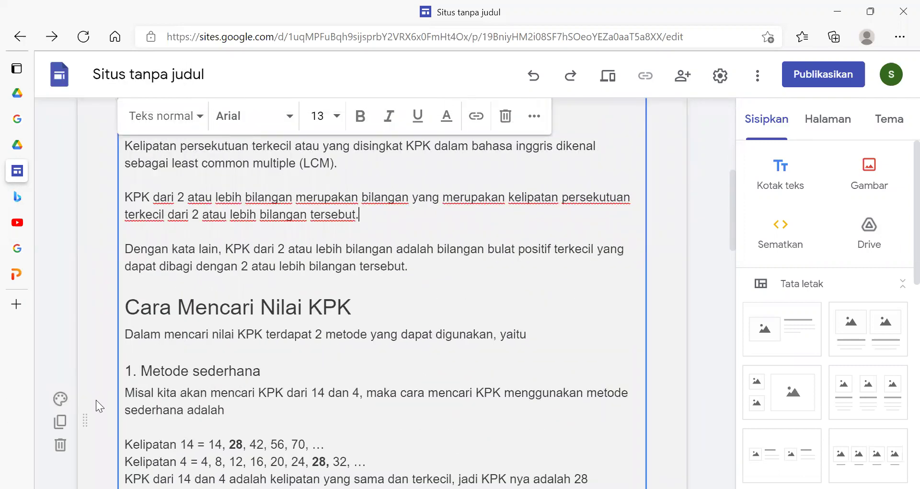
pyautogui.click(60, 397)
pyautogui.scroll(-2, 163, 466)
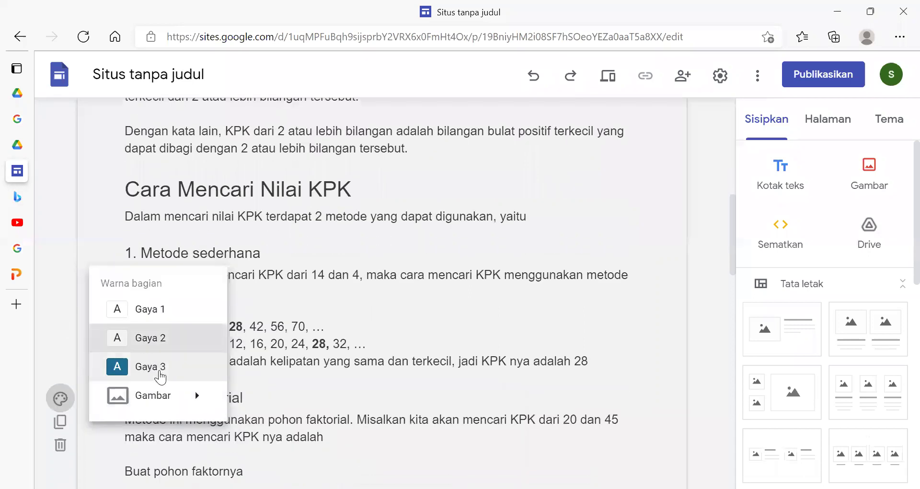
pyautogui.moveTo(180, 396)
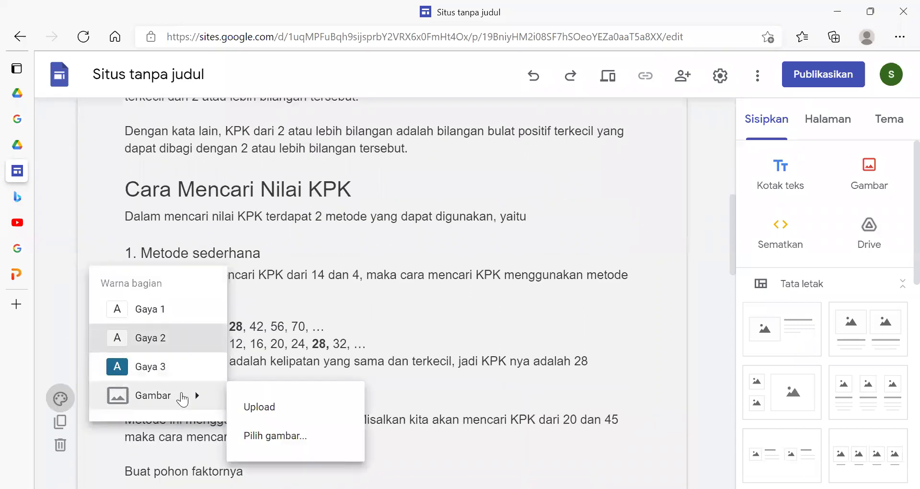
pyautogui.click(271, 434)
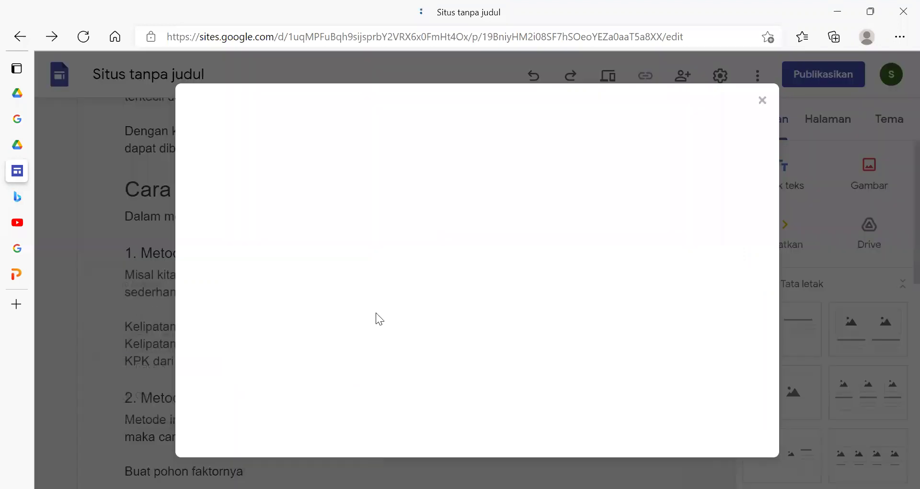
pyautogui.scroll(-15, 377, 319)
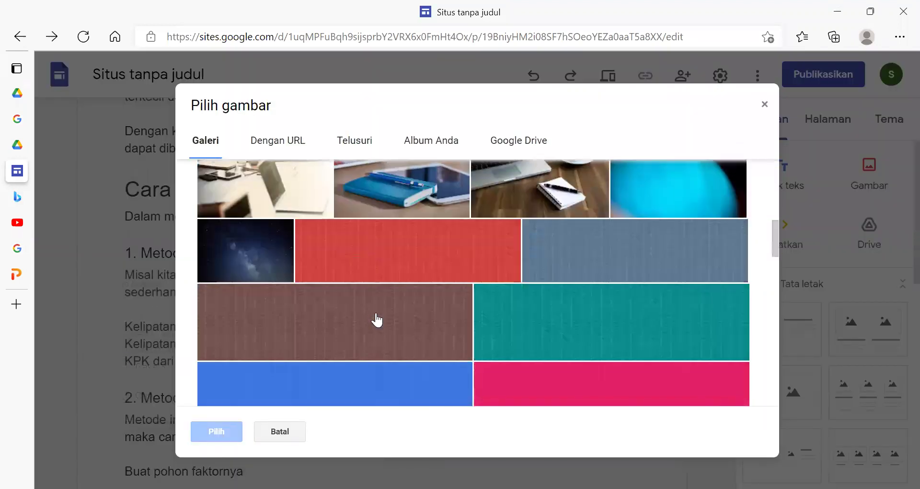
pyautogui.scroll(-5, 377, 319)
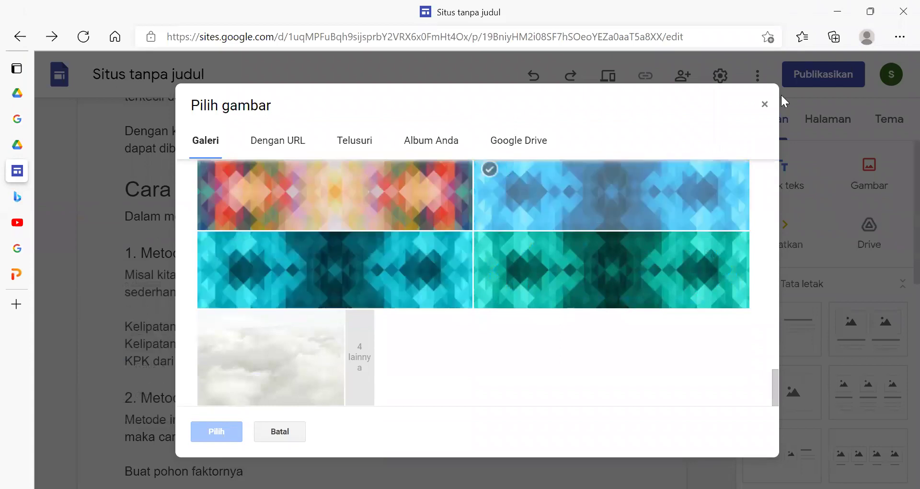
pyautogui.click(764, 104)
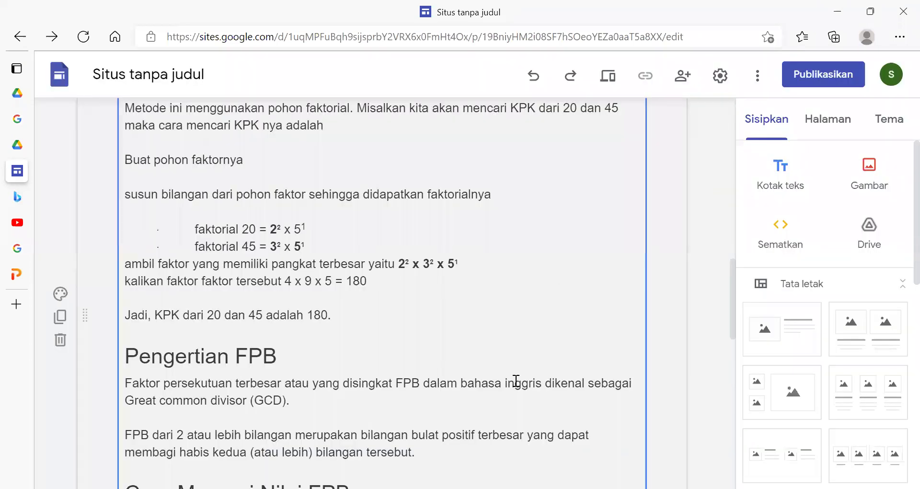
pyautogui.click(64, 296)
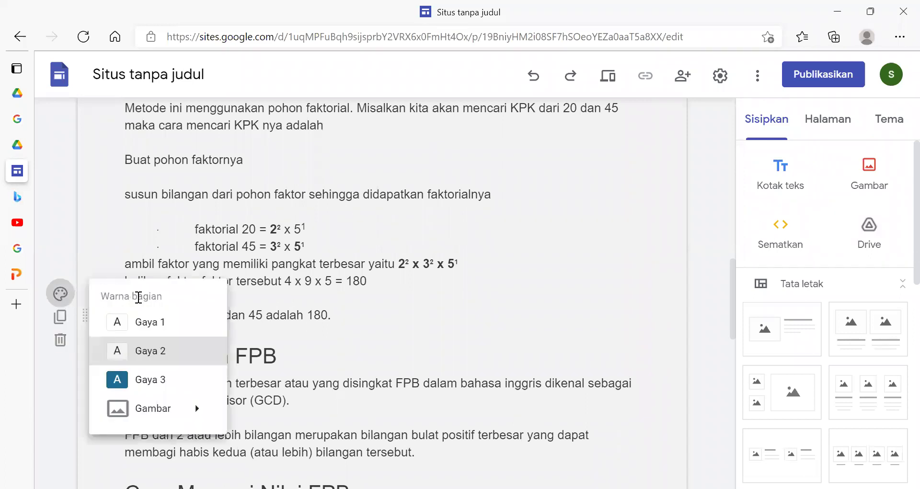
pyautogui.moveTo(175, 412)
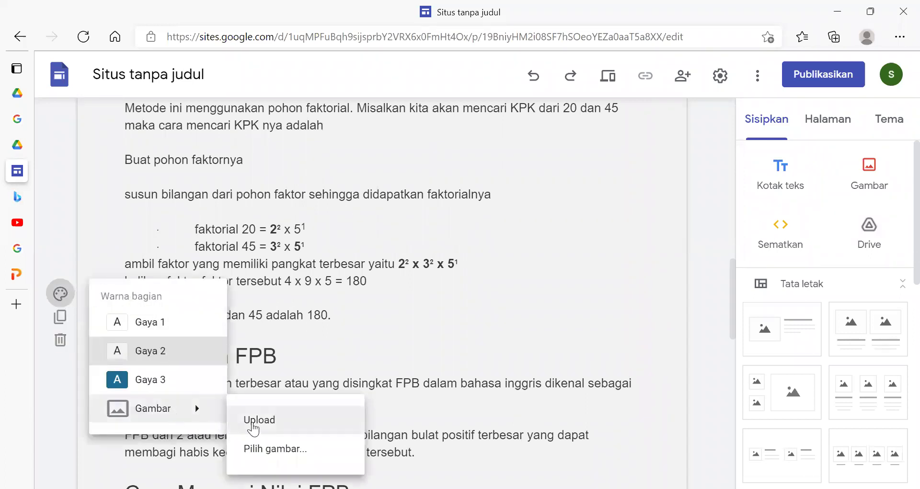
pyautogui.scroll(5, 481, 242)
pyautogui.scroll(8, 480, 242)
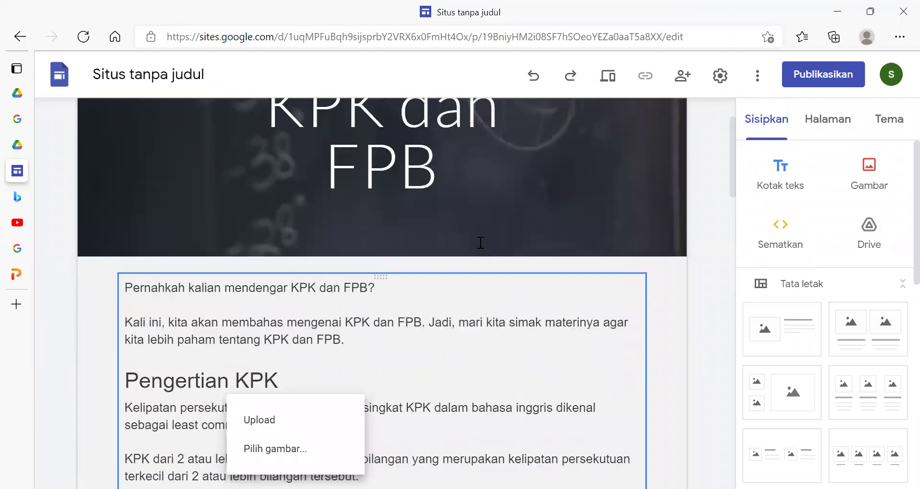
# Justify all of the lesson text in the KPK dan FPB text box.
pyautogui.scroll(-1, 152, 255)
pyautogui.moveTo(127, 243); pyautogui.dragTo(353, 273)
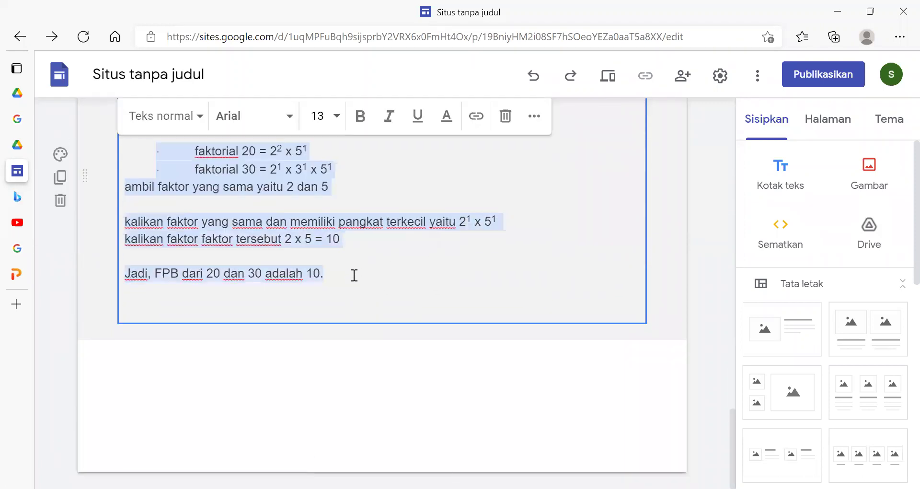
pyautogui.click(546, 116)
pyautogui.click(410, 162)
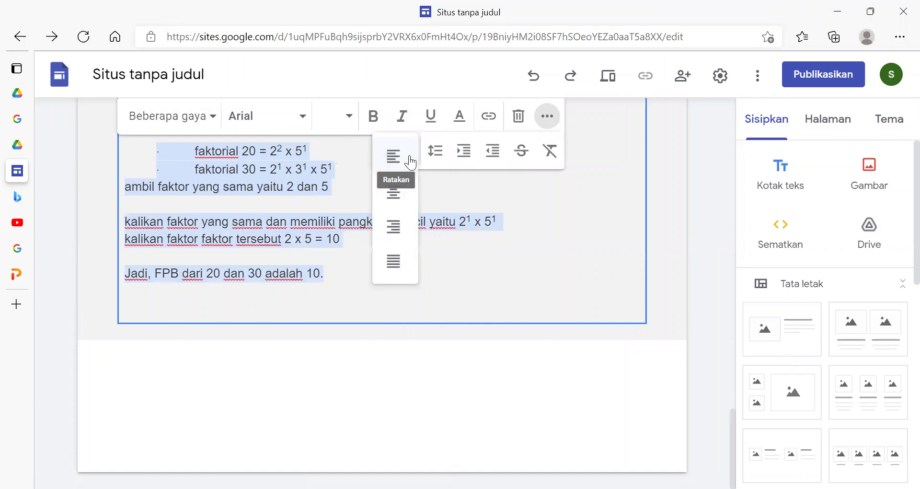
pyautogui.click(394, 259)
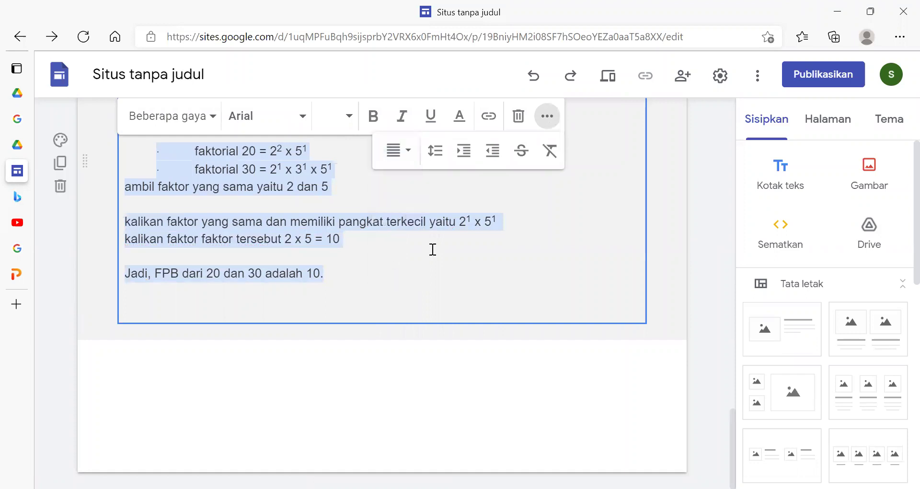
pyautogui.click(532, 244)
# Insert a blank line above the opening sentence of the KPK dan FPB lesson text and check the justified layout.
pyautogui.scroll(9, 534, 248)
pyautogui.scroll(15, 535, 241)
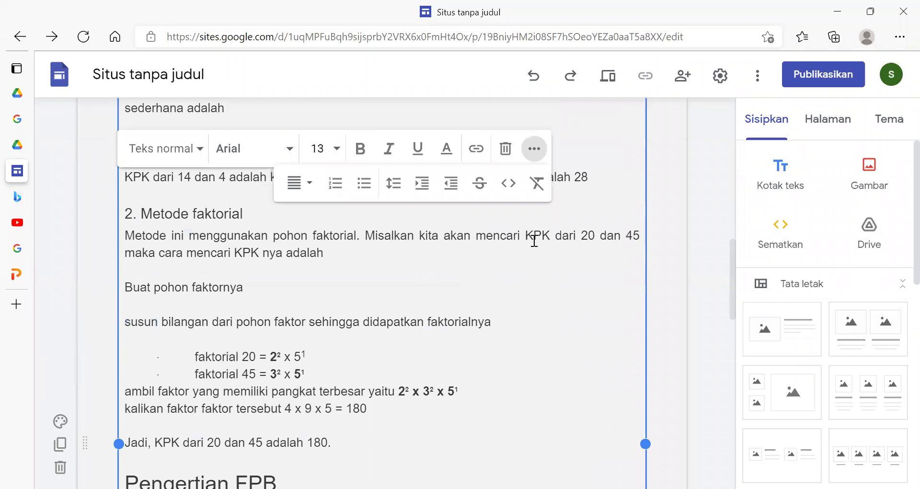
pyautogui.click(126, 341)
pyautogui.press('Return')
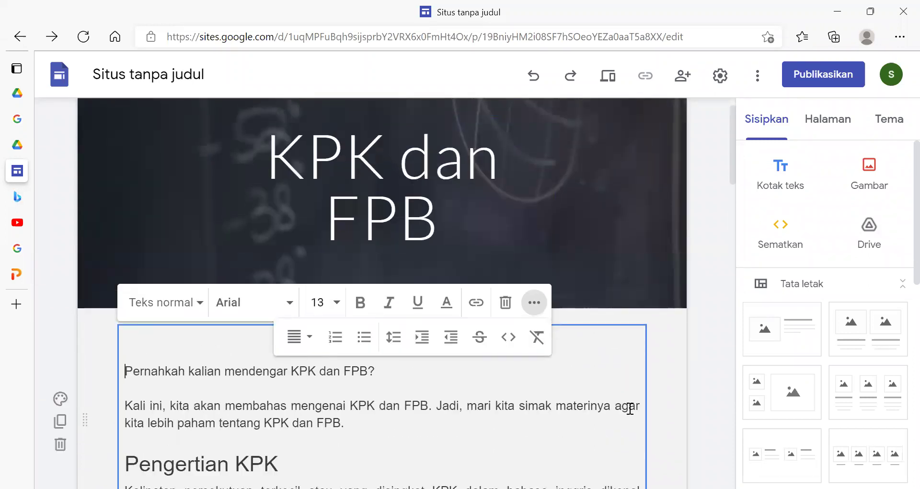
pyautogui.click(677, 388)
pyautogui.scroll(-3, 678, 388)
pyautogui.scroll(-4, 678, 388)
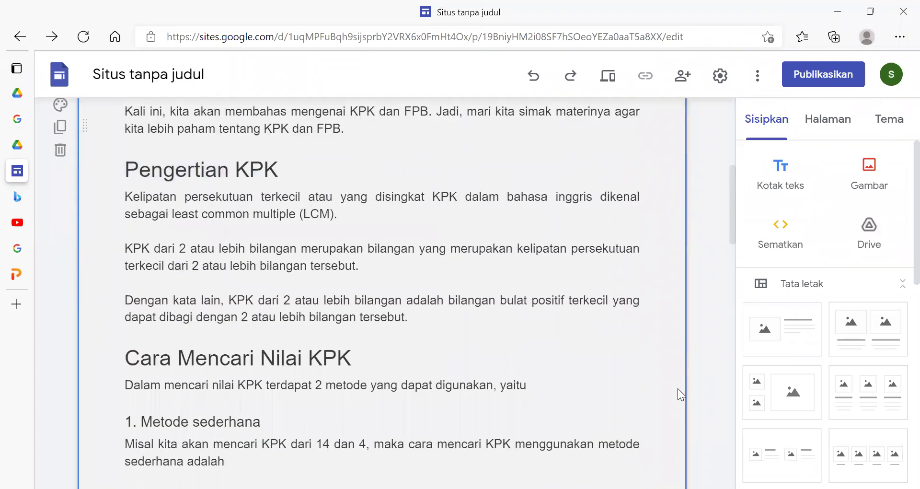
pyautogui.scroll(7, 677, 388)
pyautogui.scroll(1, 680, 378)
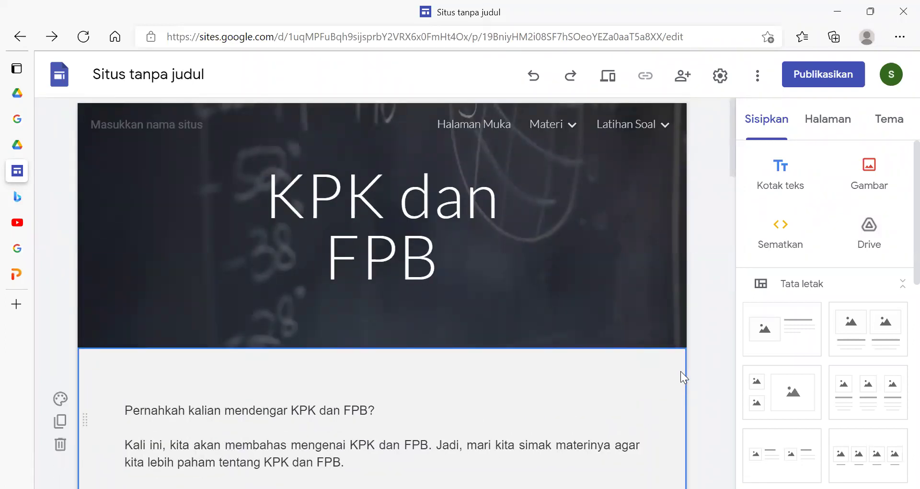
pyautogui.scroll(-6, 680, 370)
pyautogui.scroll(6, 680, 371)
# Widen the KPK dan FPB header title box evenly on both sides so the title fits on one centred line.
pyautogui.click(436, 199)
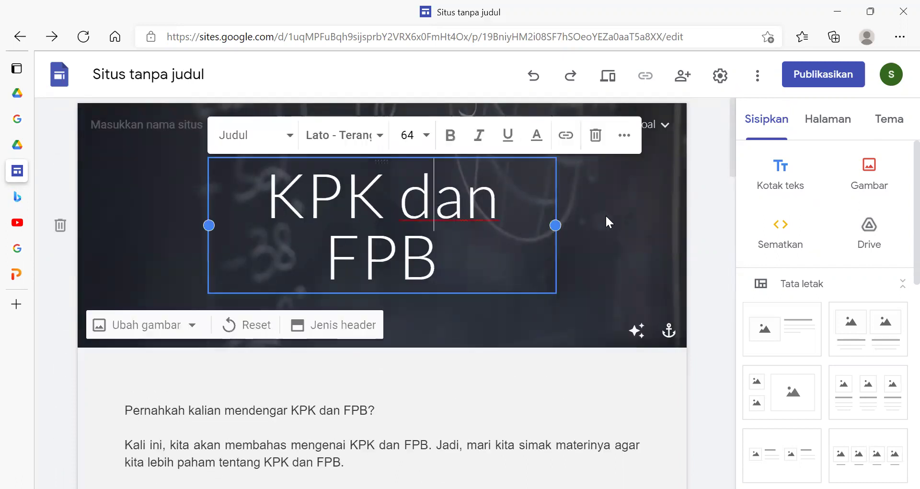
pyautogui.press('Escape')
pyautogui.click(526, 224)
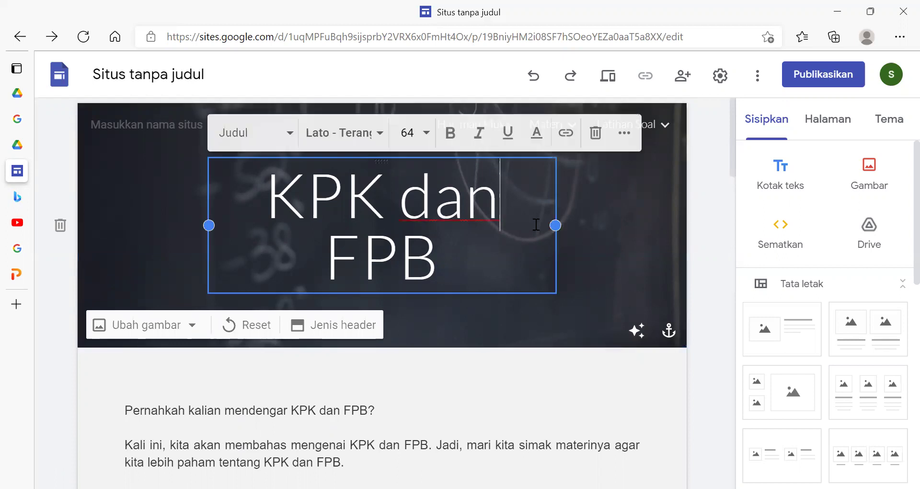
pyautogui.moveTo(555, 225); pyautogui.dragTo(621, 215)
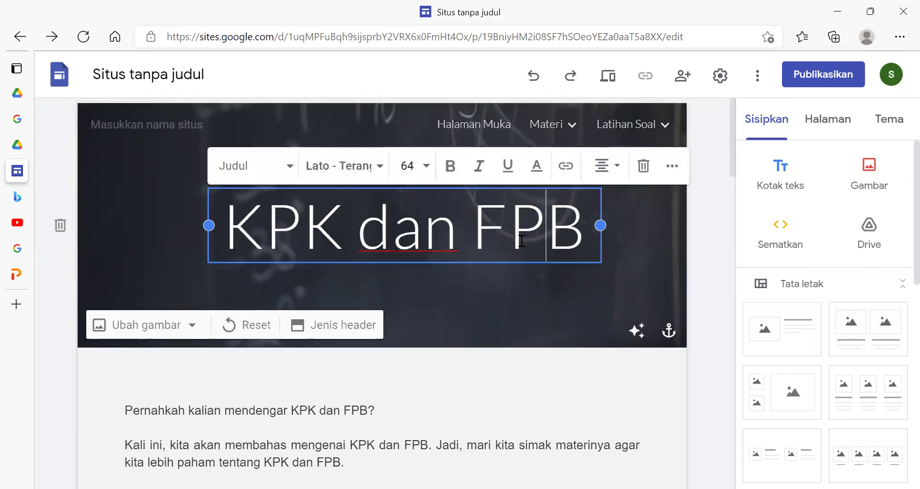
pyautogui.click(425, 189)
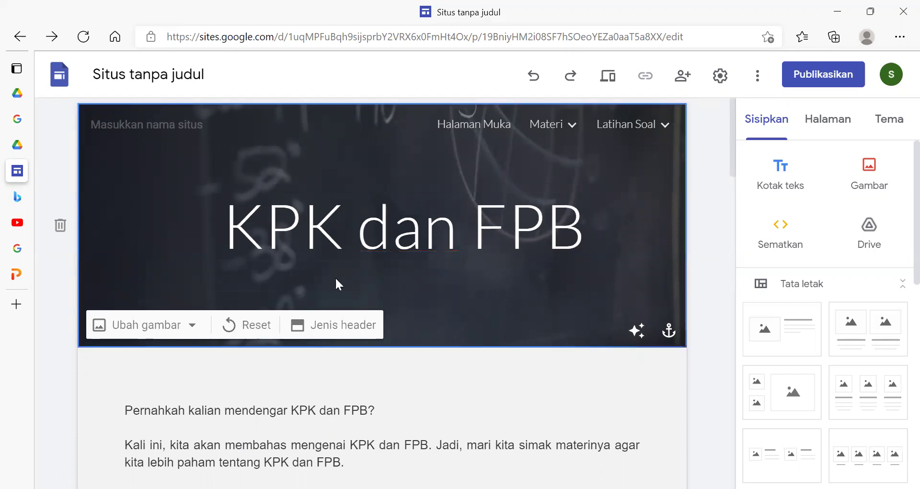
pyautogui.click(230, 251)
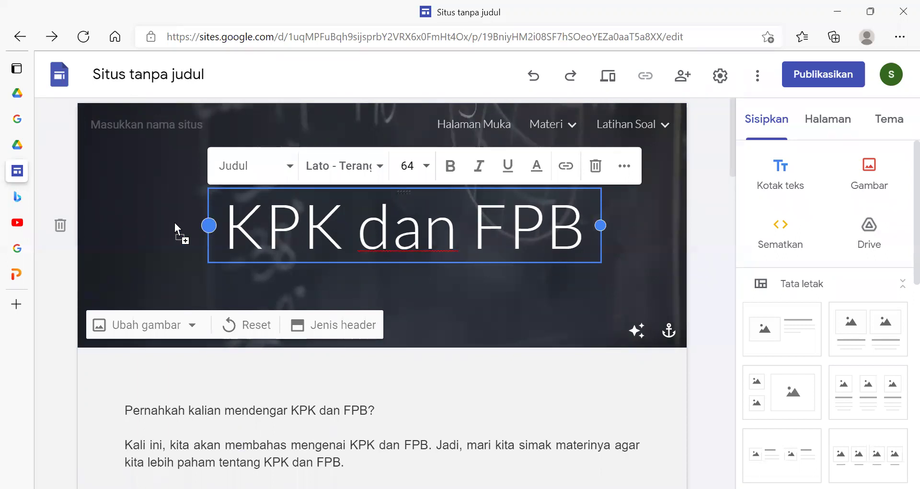
pyautogui.moveTo(174, 222); pyautogui.dragTo(164, 225)
pyautogui.click(715, 288)
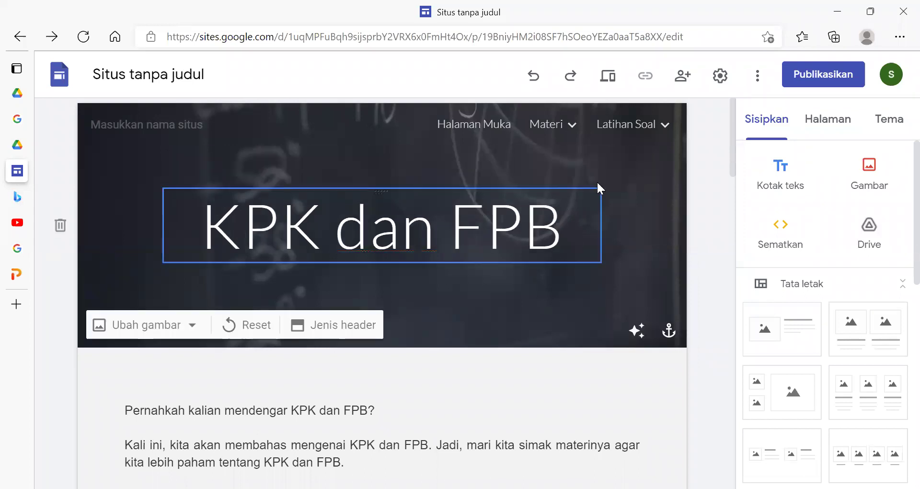
# Review the KPK dan FPB page from its header through to the end of the lesson text.
pyautogui.scroll(-3, 640, 226)
pyautogui.scroll(3, 641, 228)
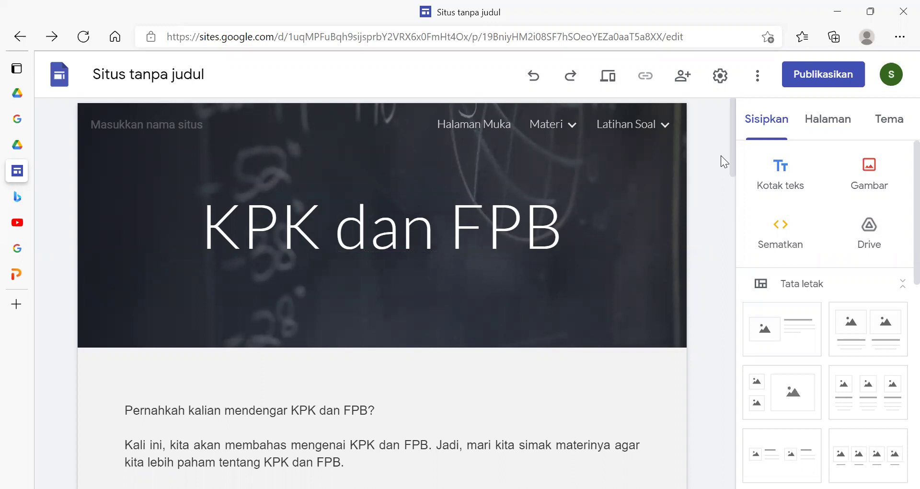
pyautogui.scroll(-15, 721, 175)
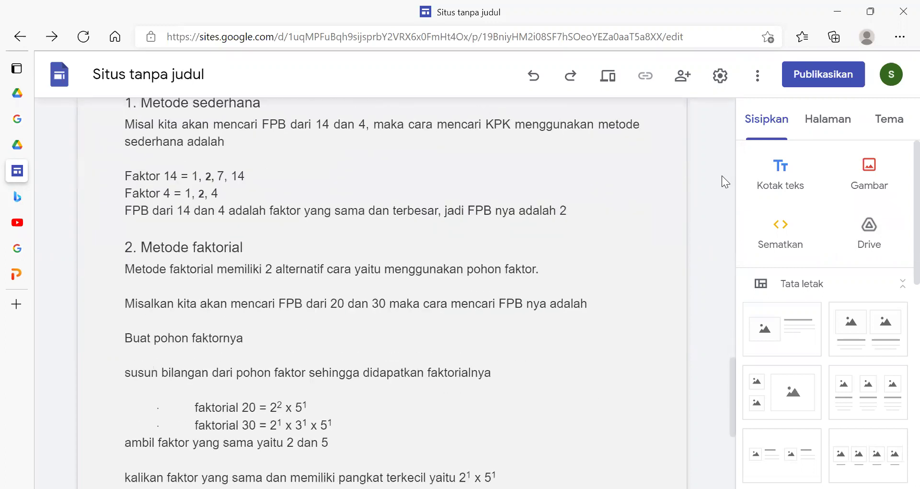
pyautogui.scroll(-5, 721, 175)
pyautogui.scroll(5, 722, 175)
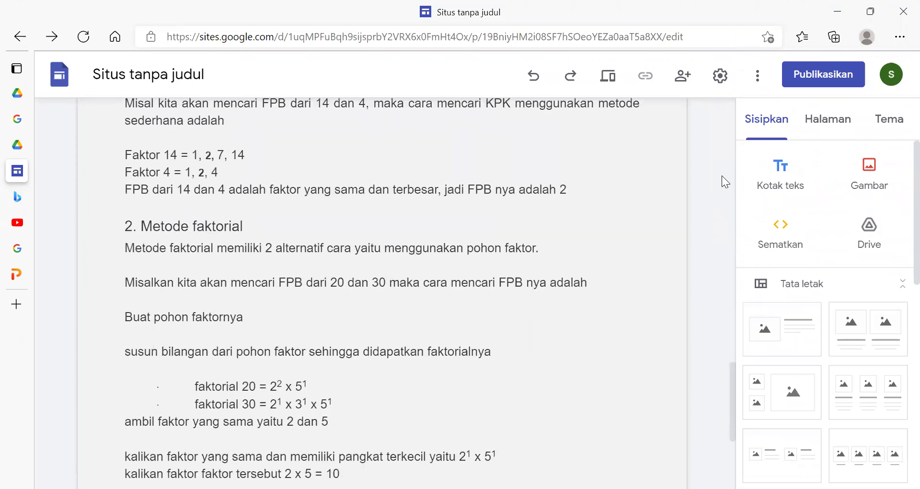
pyautogui.scroll(-5, 722, 175)
pyautogui.scroll(20, 721, 175)
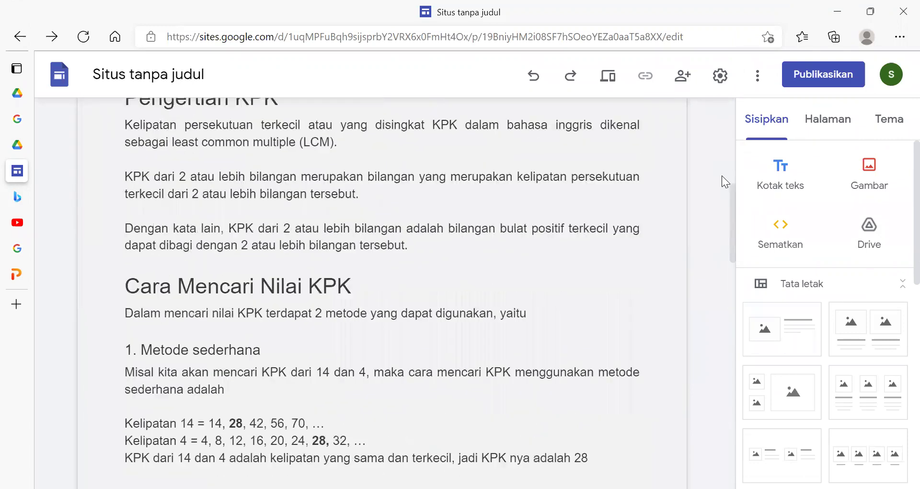
pyautogui.scroll(4, 721, 175)
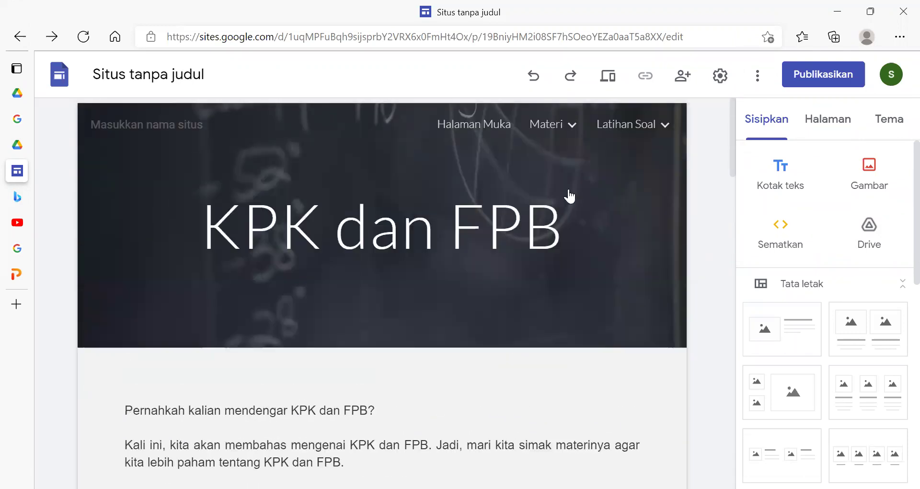
# Open the Aljabar page under Materi and get its lesson text from the materi aljabar Word document.
pyautogui.click(501, 125)
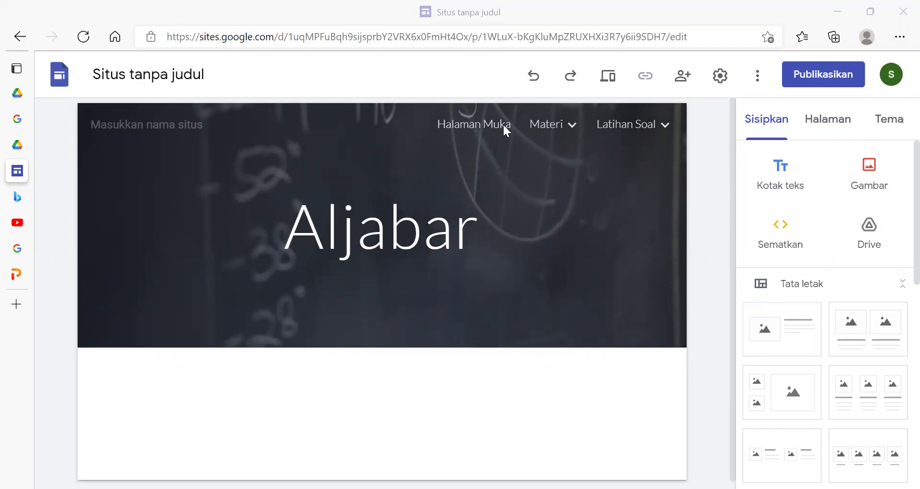
pyautogui.hotkey('alt', 'Tab')
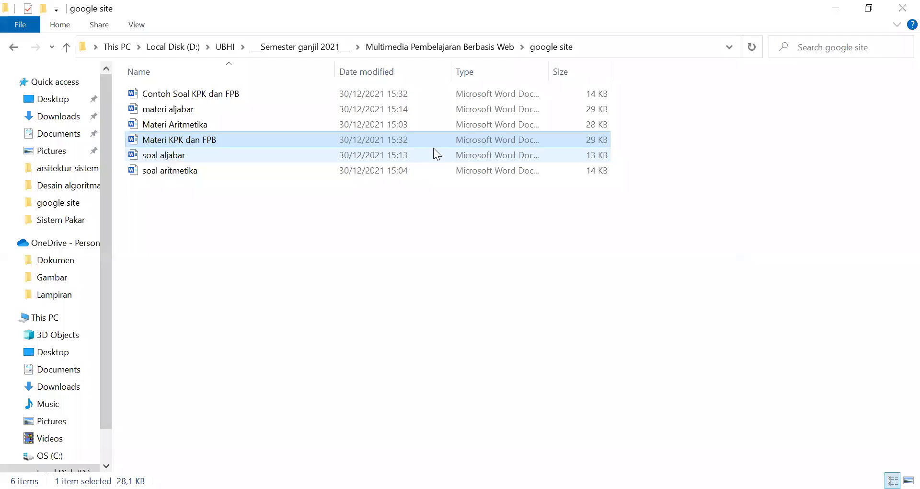
pyautogui.doubleClick(430, 107)
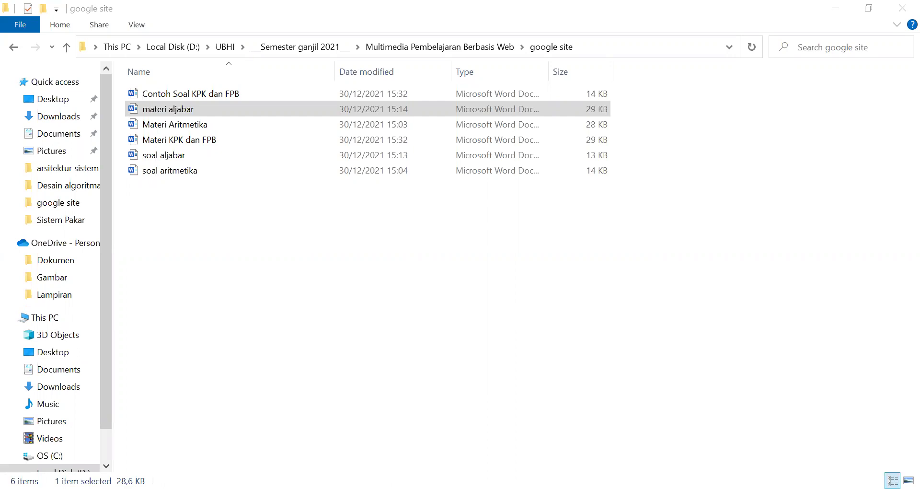
pyautogui.hotkey('alt', 'Tab')
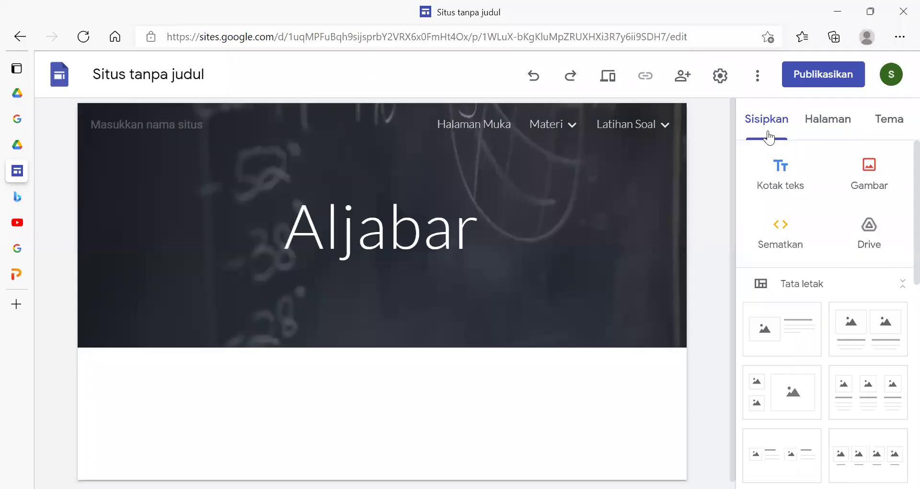
# Look through the insertable elements and add a text box below the Aljabar header.
pyautogui.scroll(-2, 898, 201)
pyautogui.scroll(1, 900, 197)
pyautogui.scroll(-8, 898, 339)
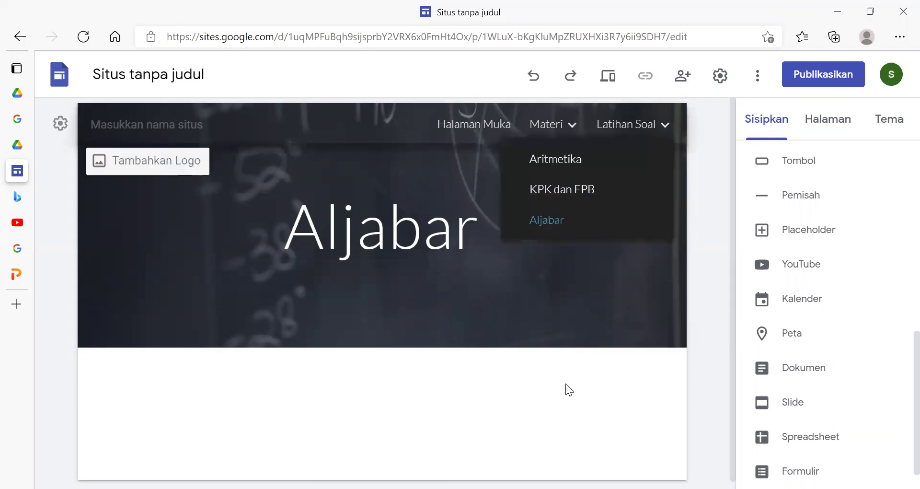
pyautogui.scroll(-1, 900, 426)
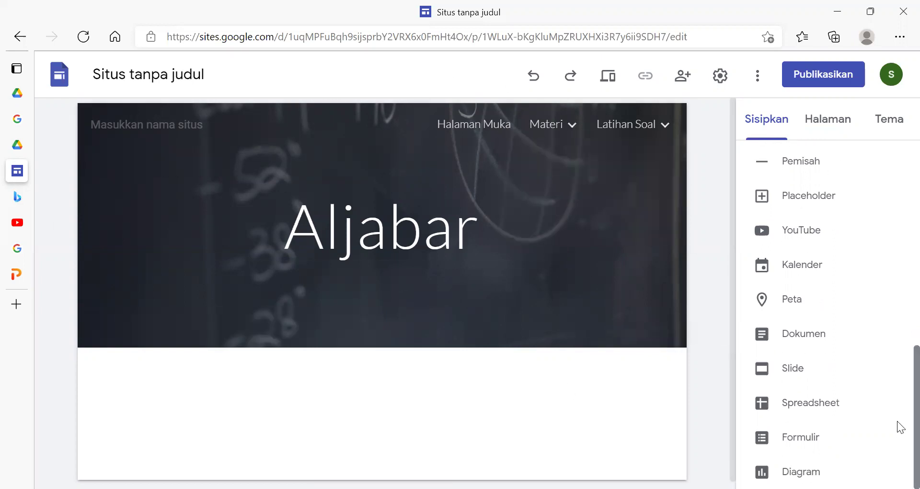
pyautogui.scroll(6, 897, 240)
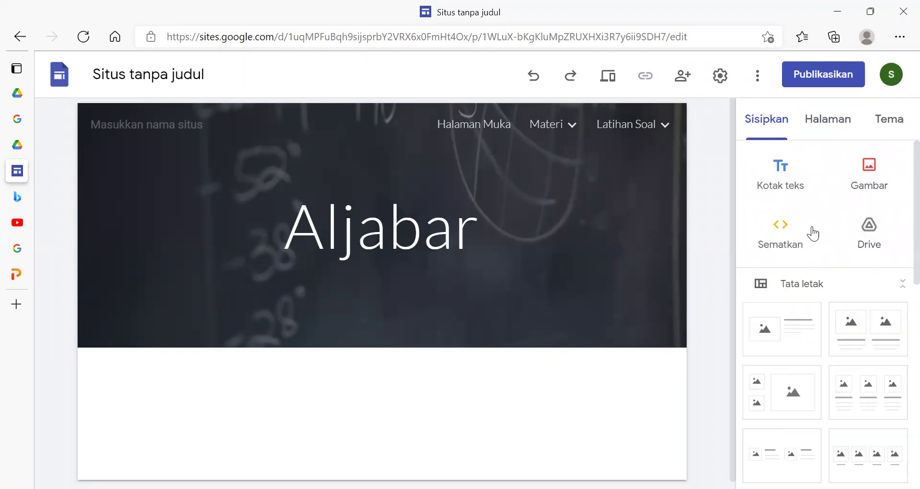
pyautogui.click(795, 182)
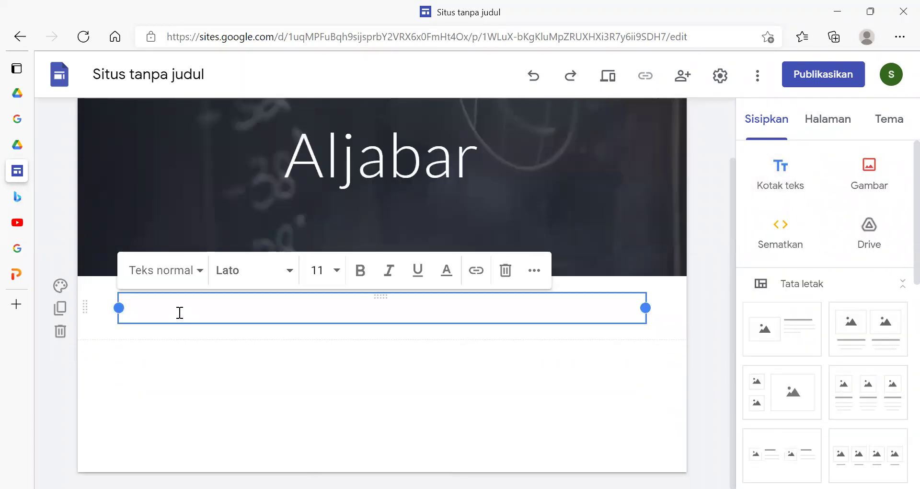
# Paste the copied Aljabar lesson text into the new text box and insert a blank line above its first sentence.
pyautogui.hotkey('ctrl', 'v')
pyautogui.scroll(10, 189, 320)
pyautogui.scroll(15, 190, 319)
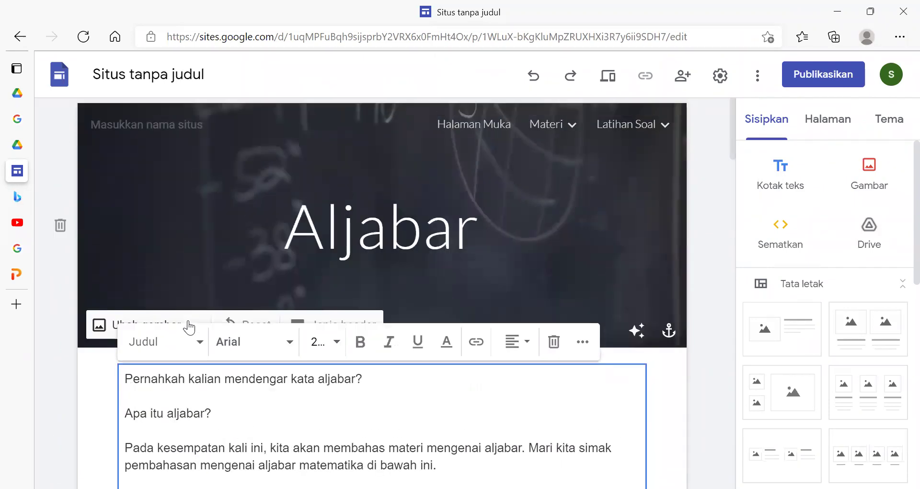
pyautogui.click(355, 400)
pyautogui.scroll(-3, 356, 400)
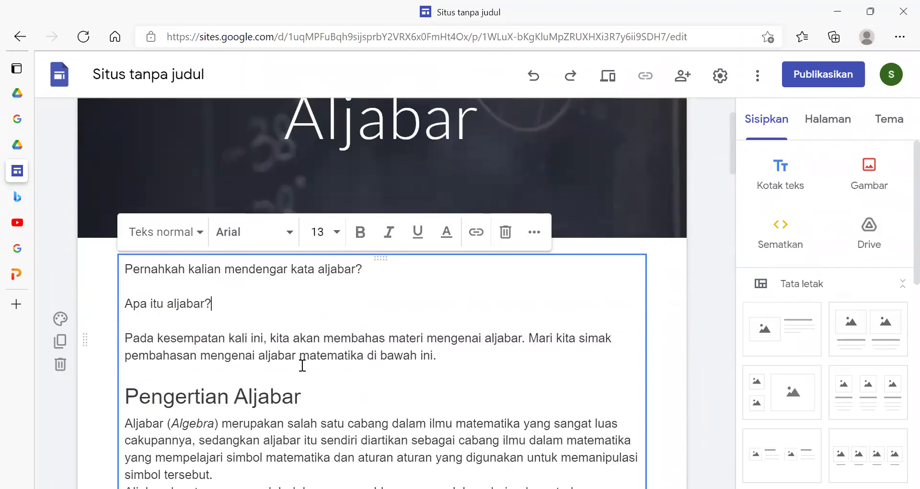
pyautogui.click(126, 261)
pyautogui.press('Return')
# Justify the whole Aljabar lesson text, from the opening question to the Metode eliminasi-subtitusi paragraph.
pyautogui.moveTo(126, 287); pyautogui.dragTo(498, 354)
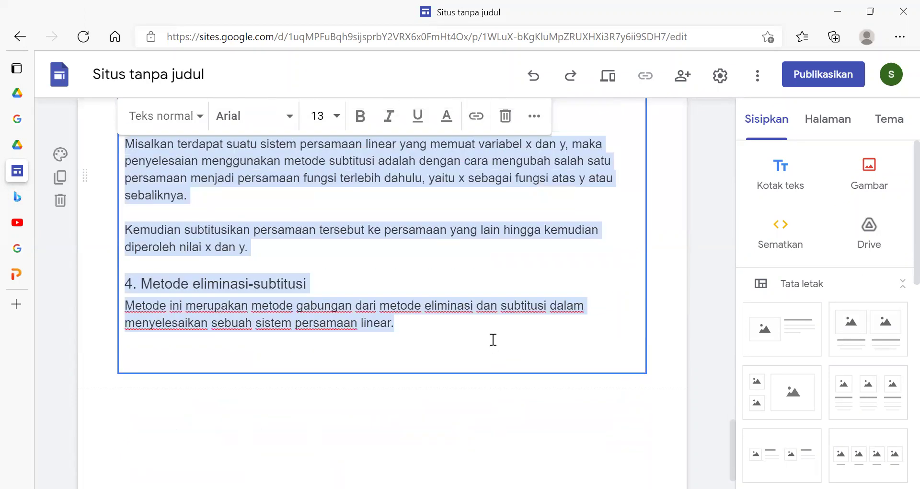
pyautogui.scroll(15, 496, 345)
pyautogui.scroll(2, 493, 334)
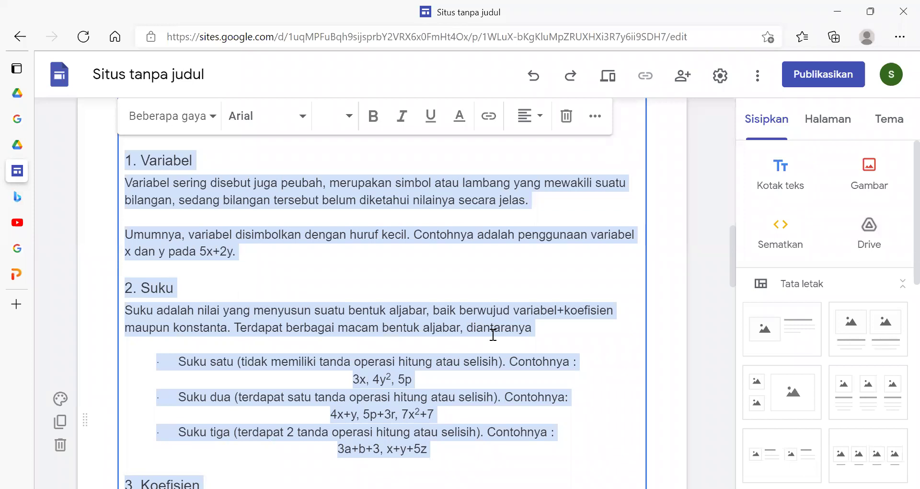
pyautogui.click(540, 129)
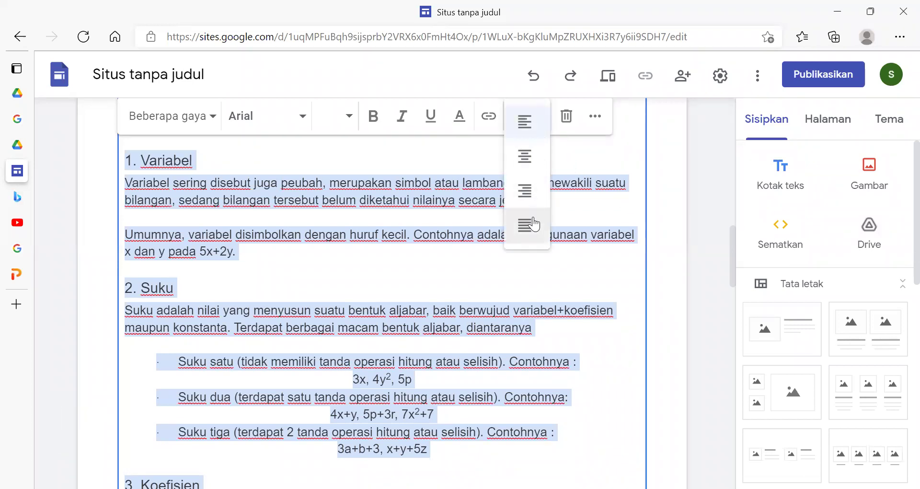
pyautogui.click(531, 222)
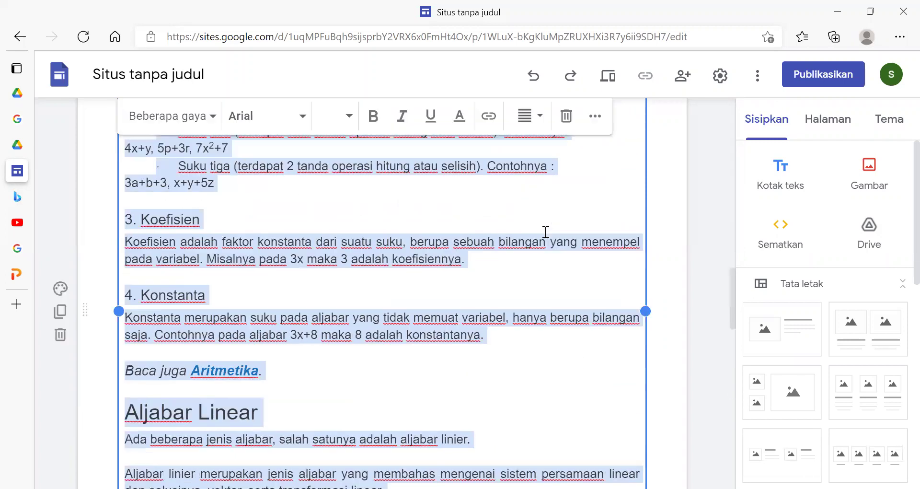
# Try centring the three Suku example items with their expressions, and return them to justified alignment.
pyautogui.click(371, 366)
pyautogui.moveTo(233, 418); pyautogui.dragTo(128, 331)
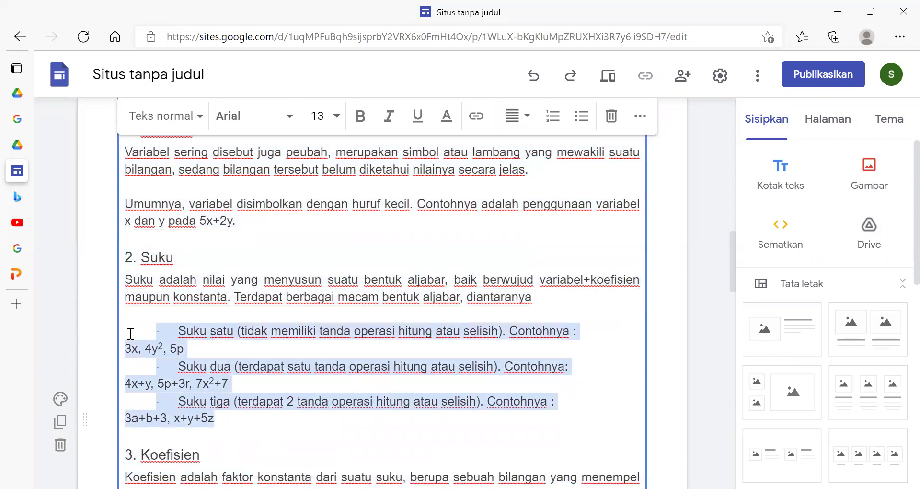
pyautogui.click(523, 117)
pyautogui.click(522, 158)
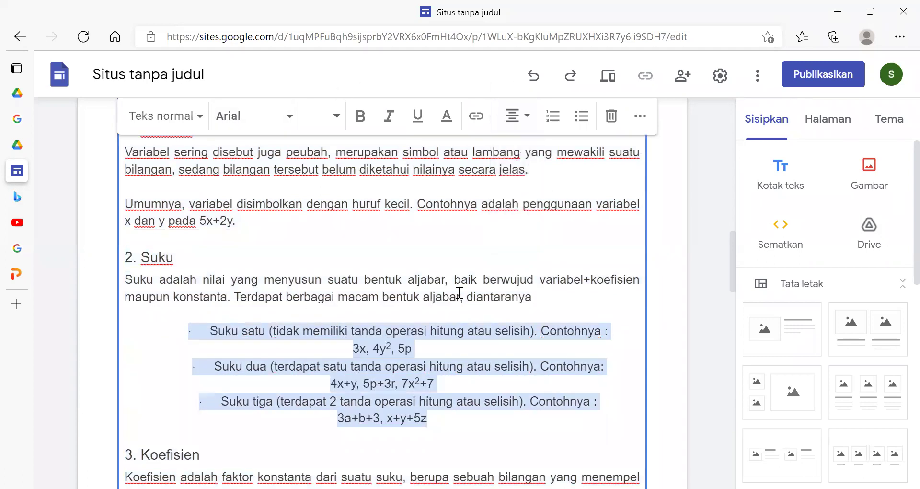
pyautogui.click(470, 330)
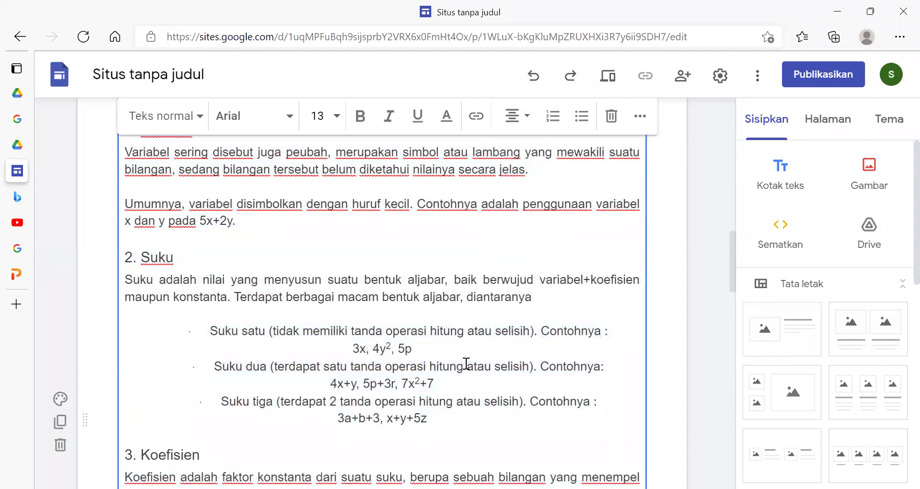
pyautogui.moveTo(447, 420); pyautogui.dragTo(210, 331)
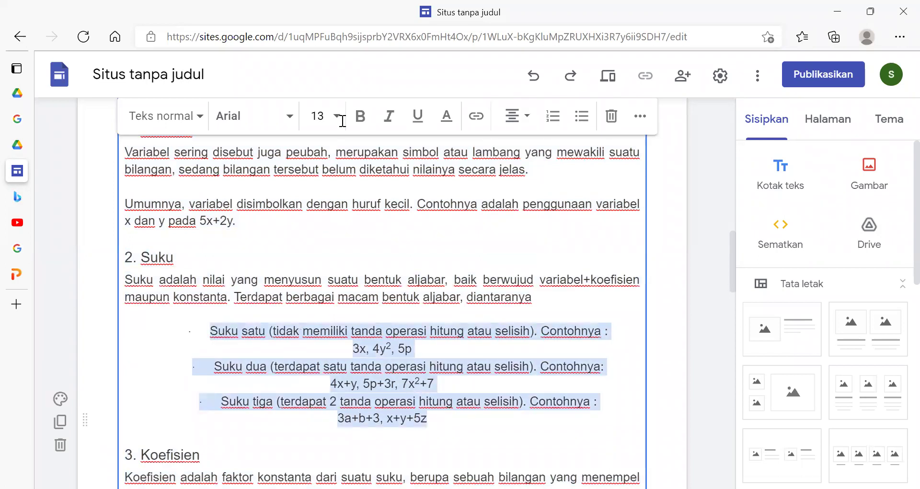
pyautogui.click(527, 117)
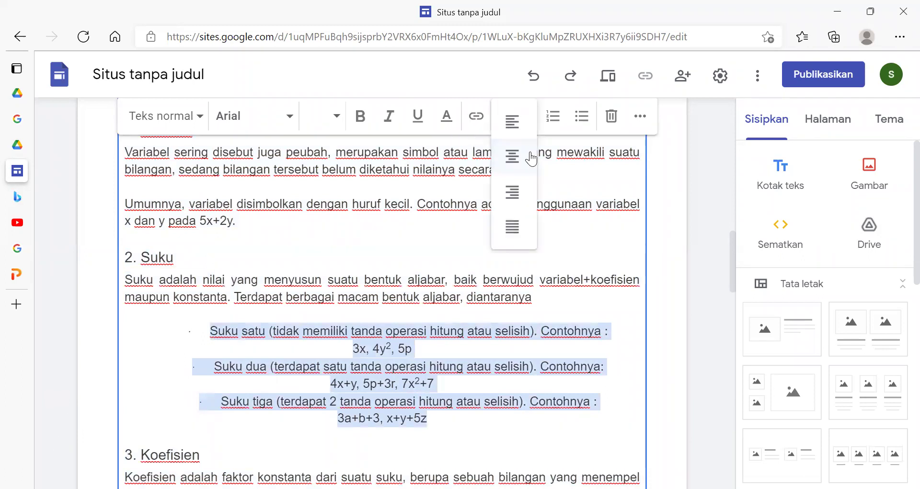
pyautogui.click(514, 229)
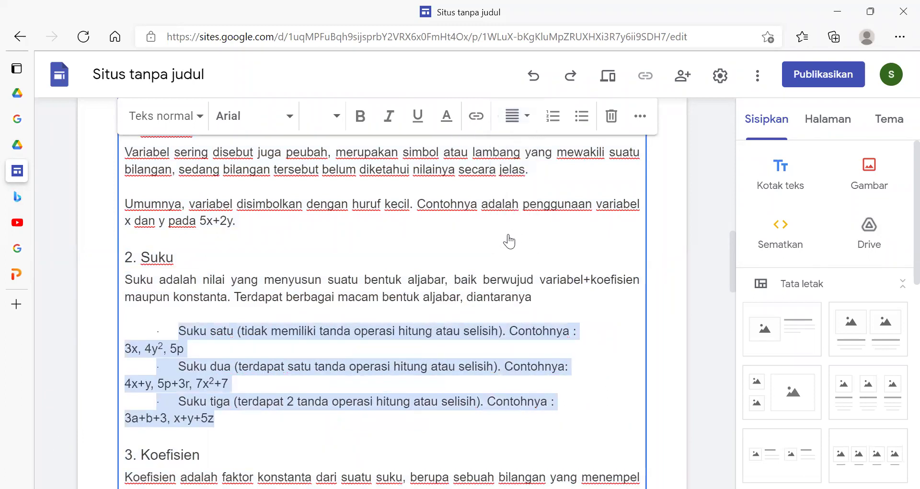
# Remove the pasted bullet and indentation before Suku satu and the pasted bullet before Suku dua.
pyautogui.click(378, 353)
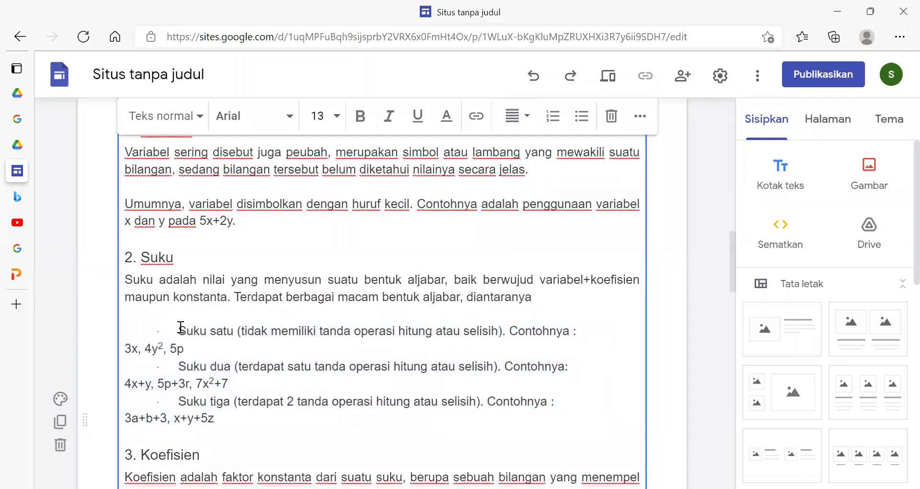
pyautogui.press('BackSpace')
pyautogui.press('BackSpace')
pyautogui.press('BackSpace')
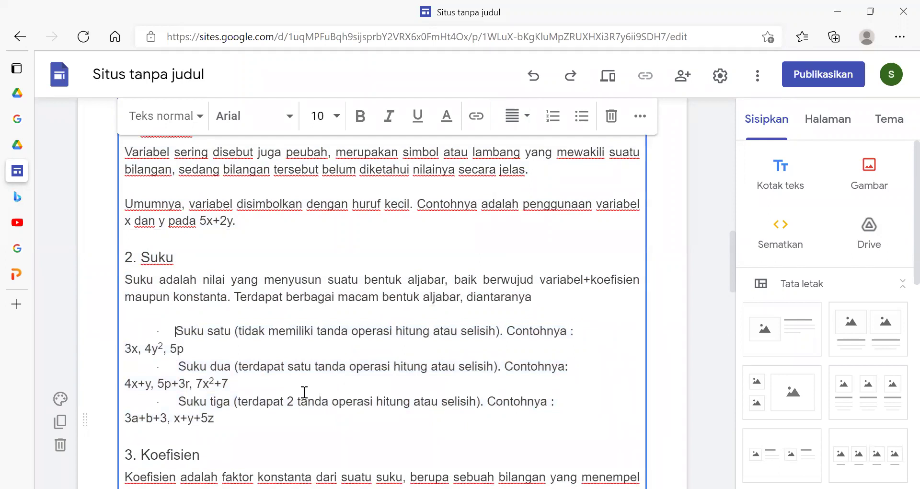
pyautogui.press('BackSpace')
pyautogui.press('BackSpace')
pyautogui.click(181, 366)
pyautogui.press('BackSpace')
pyautogui.press('BackSpace')
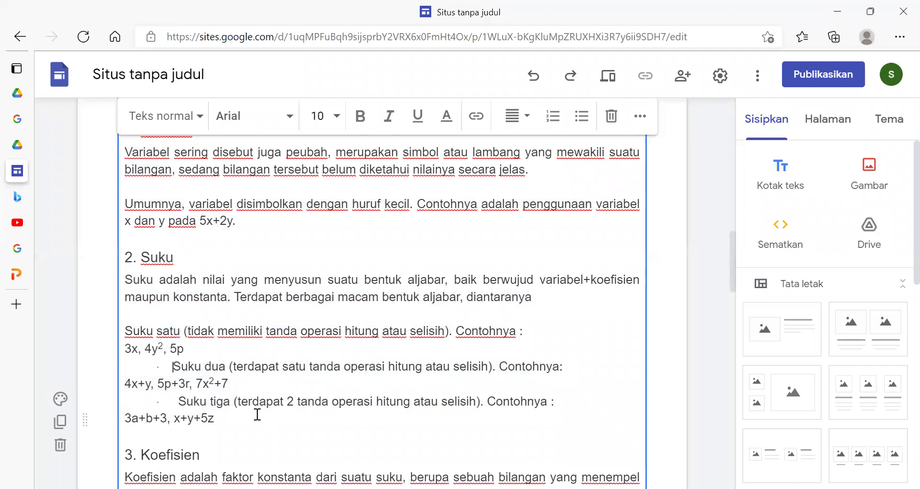
pyautogui.press('BackSpace')
pyautogui.press('BackSpace')
pyautogui.press('BackSpace')
pyautogui.press('BackSpace')
pyautogui.press('BackSpace')
pyautogui.press('BackSpace')
pyautogui.doubleClick(262, 408)
pyautogui.press('BackSpace')
pyautogui.press('BackSpace')
pyautogui.press('BackSpace')
pyautogui.press('BackSpace')
pyautogui.press('BackSpace')
pyautogui.press('BackSpace')
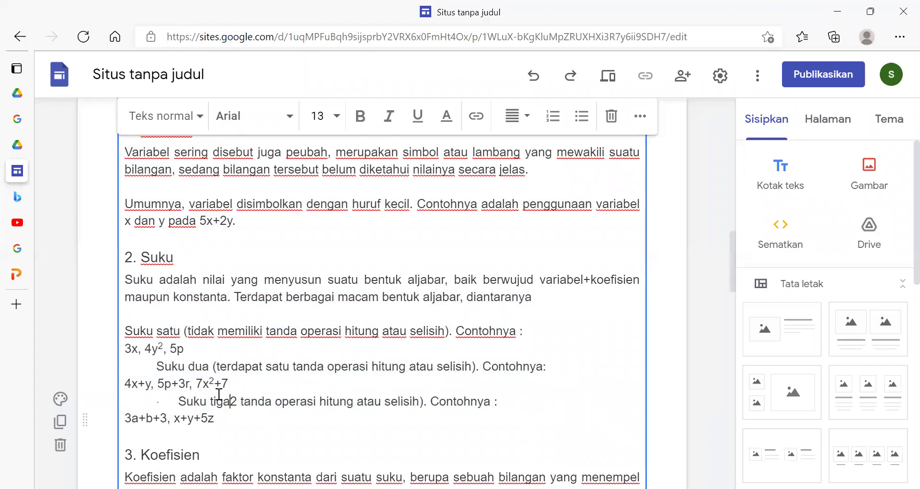
pyautogui.moveTo(157, 367); pyautogui.dragTo(113, 408)
pyautogui.hotkey('ctrl', 'z')
pyautogui.hotkey('ctrl', 'z')
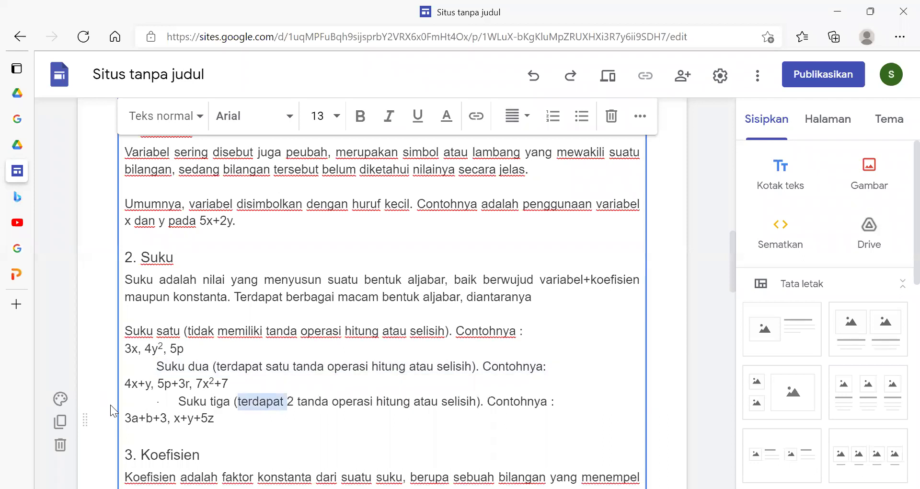
# Bring the Suku dua line flush with the text margin, keeping its opening word as "Suku".
pyautogui.click(156, 367)
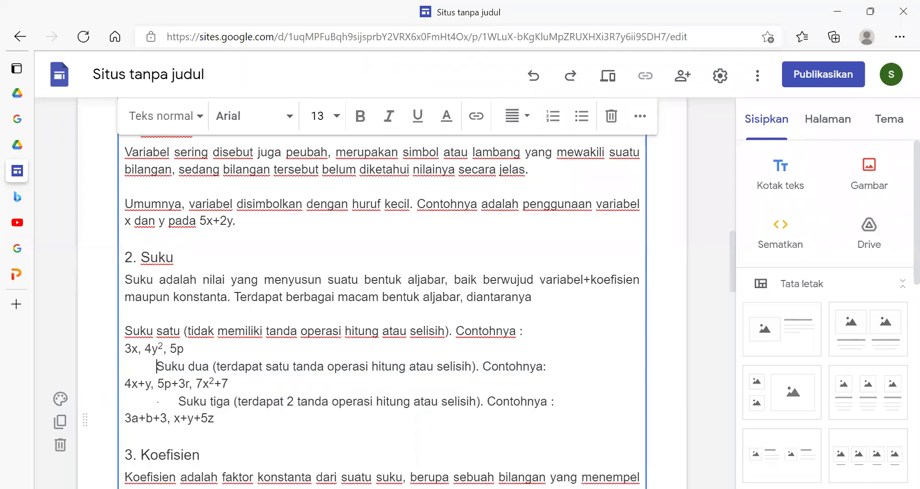
pyautogui.press('Delete')
pyautogui.press('Delete')
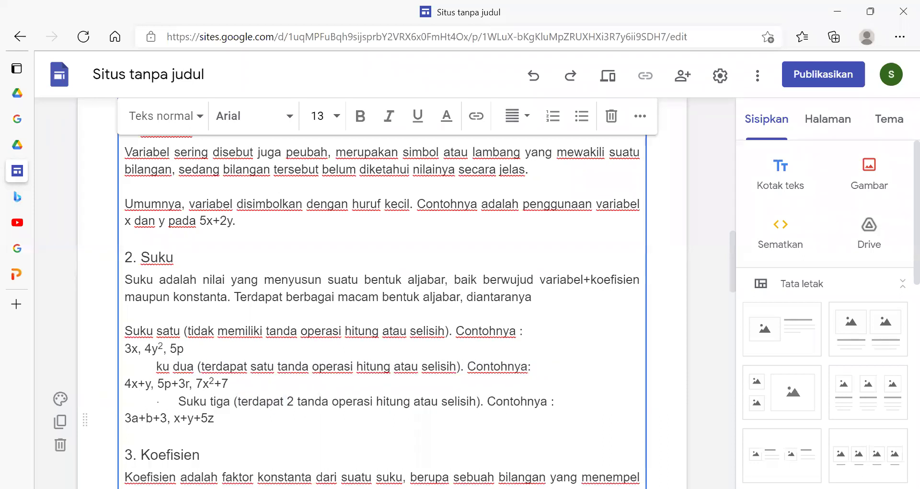
pyautogui.press('BackSpace')
pyautogui.press('BackSpace')
pyautogui.press('Return')
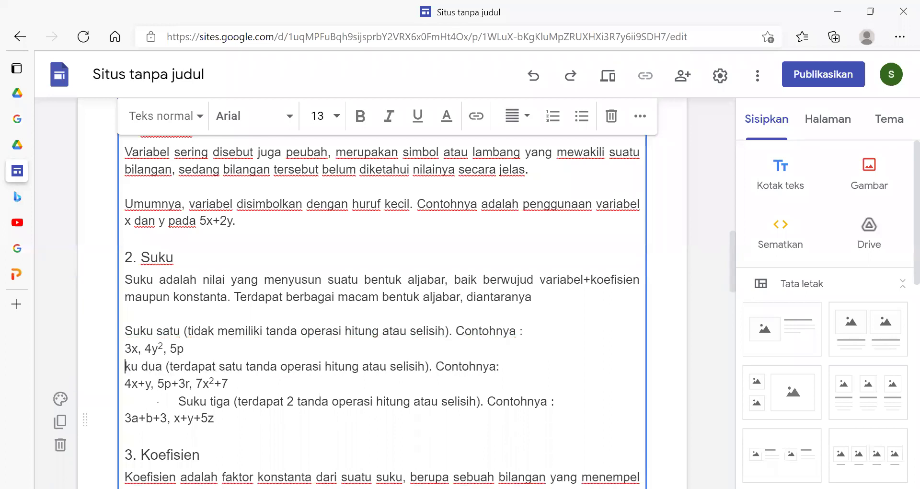
pyautogui.write('Su')
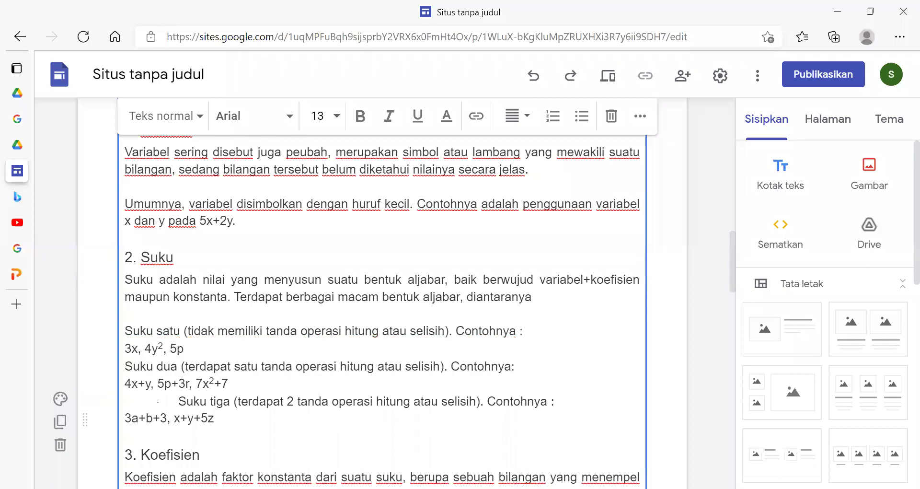
# Remove the pasted bullet and indentation before Suku tiga so its line starts at the text margin.
pyautogui.press('BackSpace')
pyautogui.press('BackSpace')
pyautogui.press('BackSpace')
pyautogui.press('BackSpace')
pyautogui.press('BackSpace')
pyautogui.press('BackSpace')
pyautogui.press('BackSpace')
pyautogui.press('BackSpace')
pyautogui.press('BackSpace')
pyautogui.press('BackSpace')
pyautogui.press('BackSpace')
pyautogui.press('BackSpace')
pyautogui.press('BackSpace')
pyautogui.press('BackSpace')
pyautogui.press('BackSpace')
pyautogui.press('BackSpace')
pyautogui.press('Return')
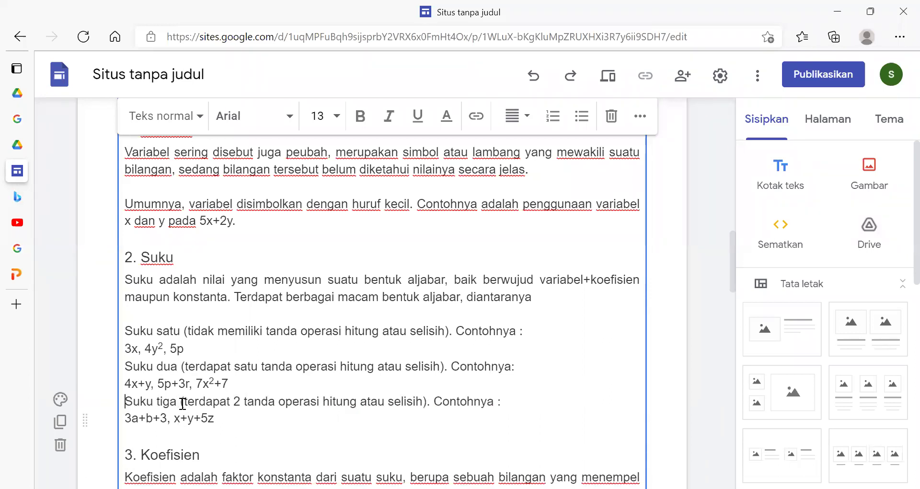
# Join each Suku item's example expressions onto the same line as its "Contohnya :" text.
pyautogui.click(126, 348)
pyautogui.press('BackSpace')
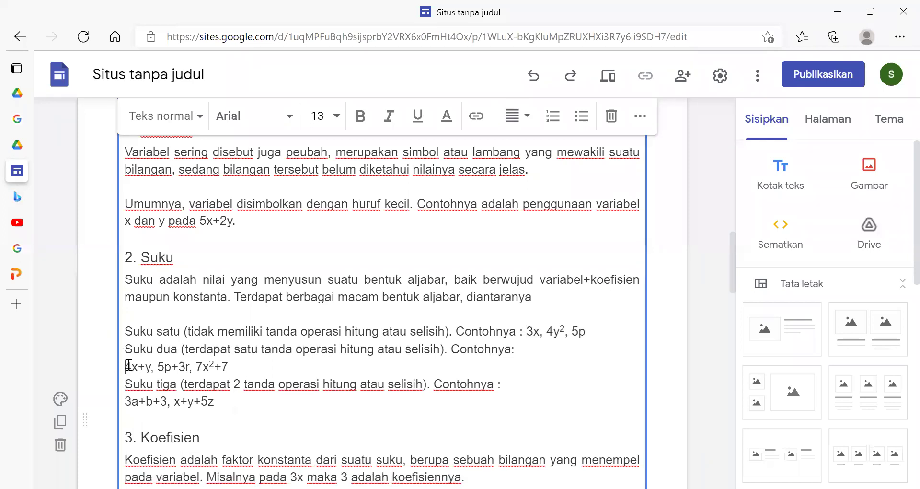
pyautogui.click(126, 365)
pyautogui.press('BackSpace')
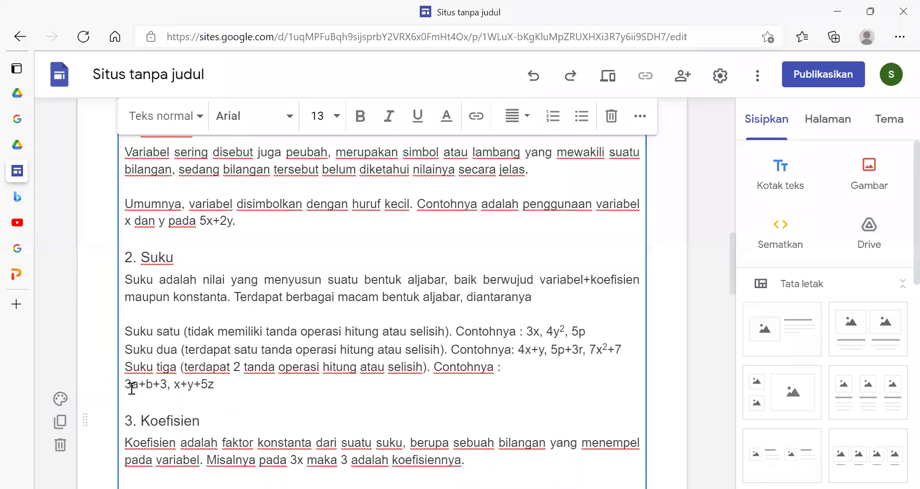
pyautogui.click(127, 383)
pyautogui.press('BackSpace')
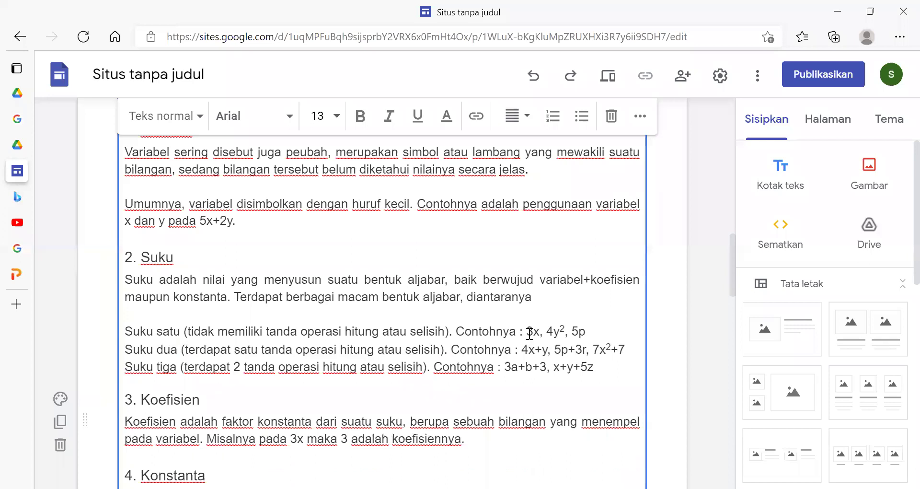
# Format the Suku satu, Suku dua and Suku tiga lines as a bulleted list.
pyautogui.scroll(6, 529, 332)
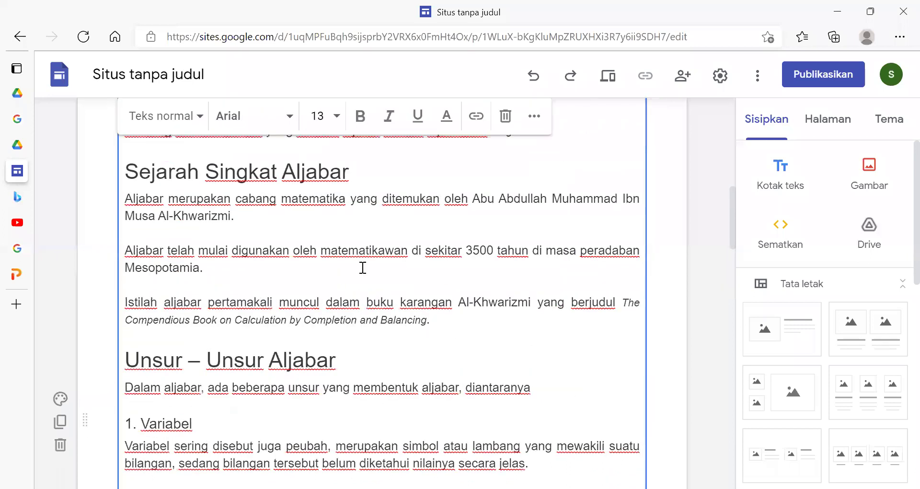
pyautogui.scroll(6, 345, 235)
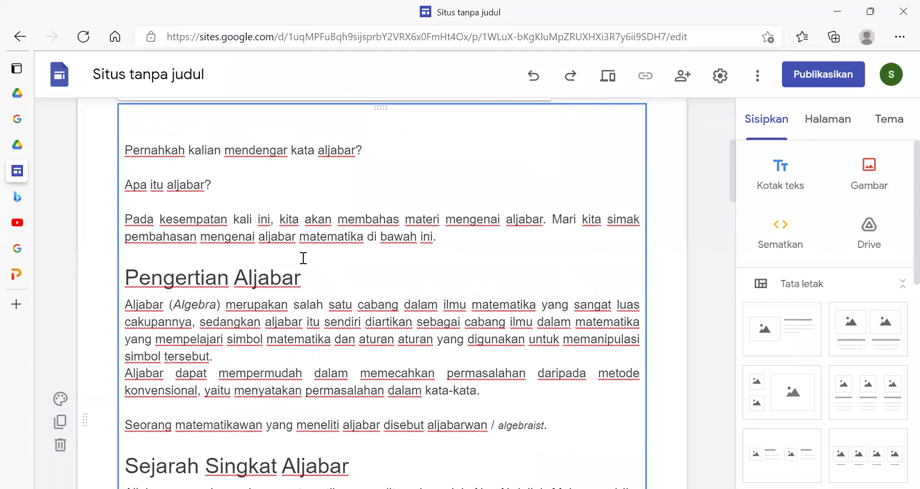
pyautogui.scroll(3, 282, 286)
pyautogui.scroll(-3, 282, 286)
pyautogui.scroll(-5, 282, 286)
pyautogui.scroll(-10, 282, 286)
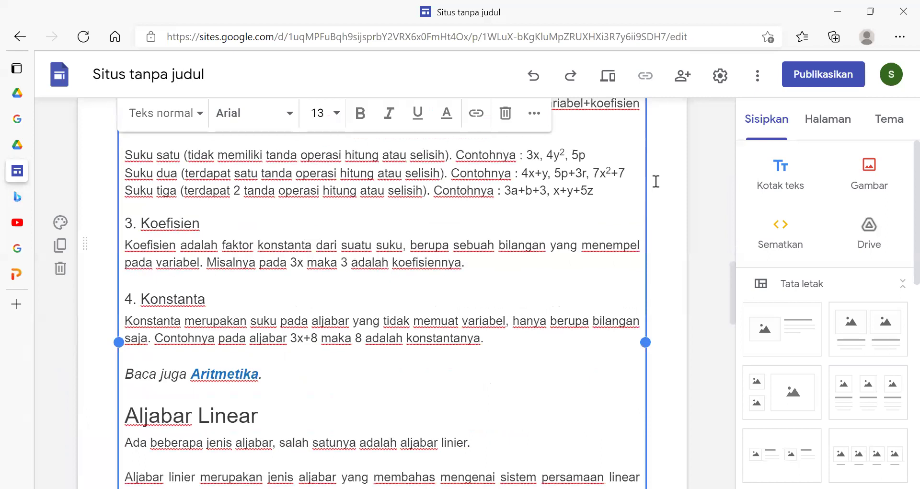
pyautogui.moveTo(599, 190); pyautogui.dragTo(122, 152)
pyautogui.click(534, 116)
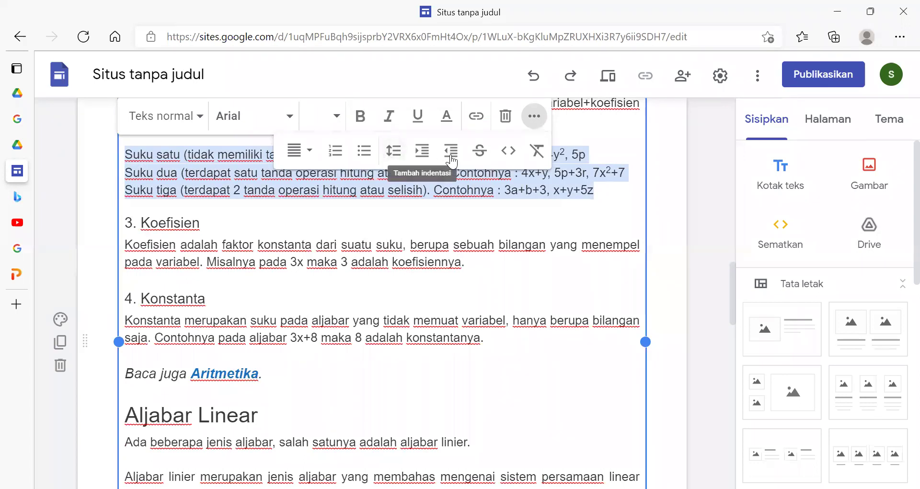
pyautogui.click(363, 152)
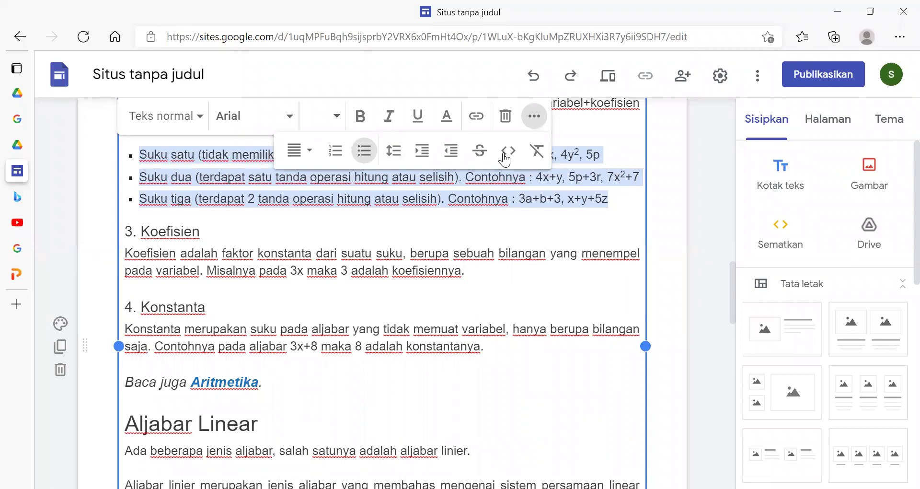
# Look through the text style options and review the lesson from Unsur – Unsur Aljabar to the Aljabar Linear section.
pyautogui.click(293, 121)
pyautogui.click(293, 119)
pyautogui.click(194, 125)
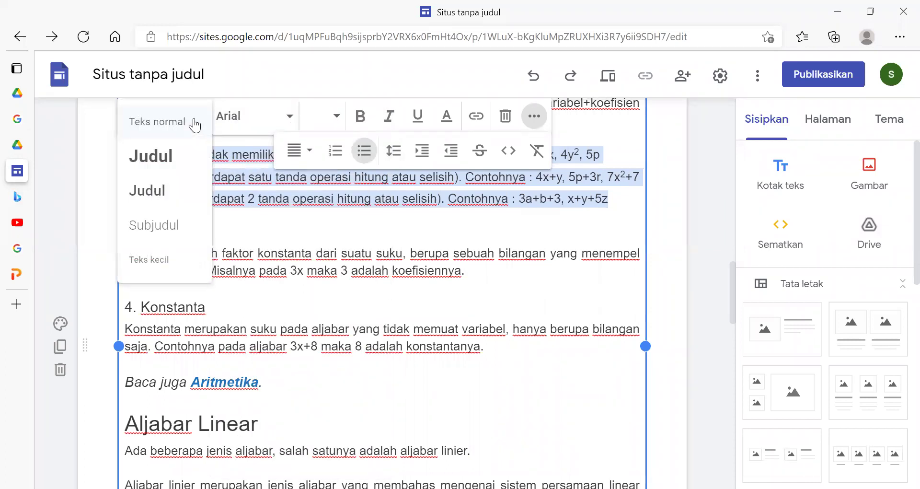
pyautogui.click(195, 124)
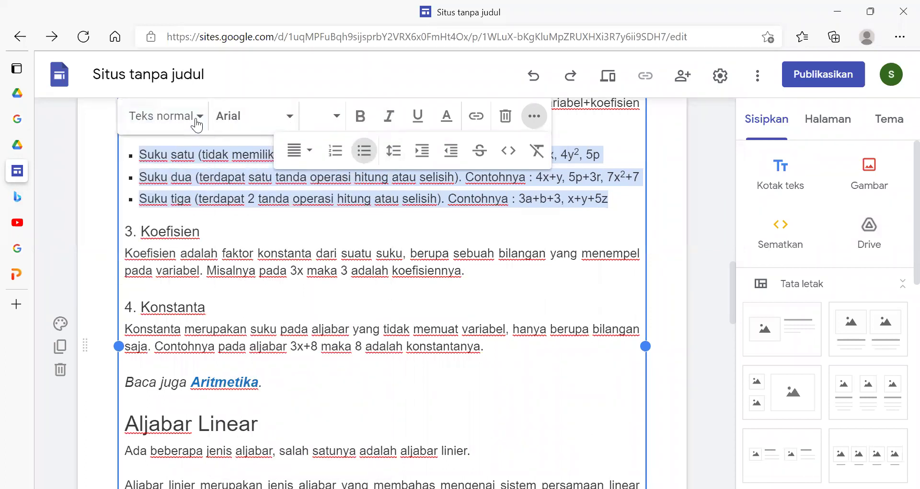
pyautogui.click(322, 231)
pyautogui.scroll(6, 343, 285)
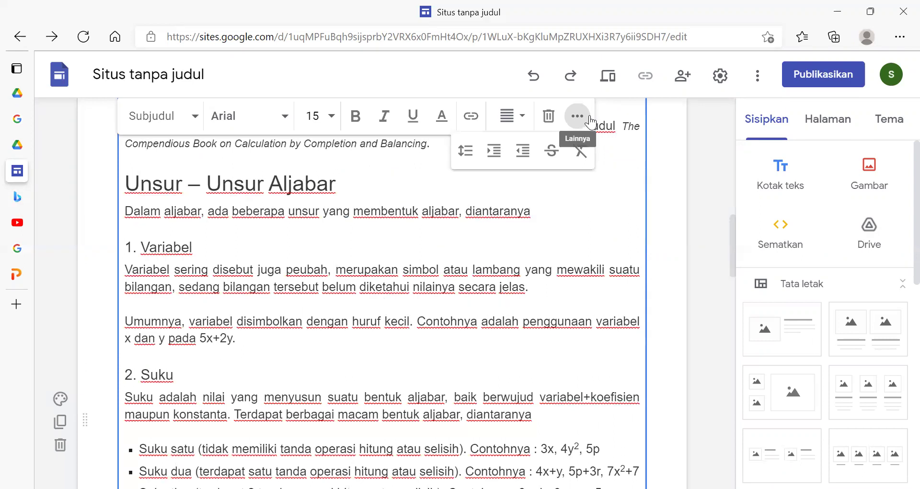
pyautogui.click(411, 285)
pyautogui.scroll(-5, 413, 285)
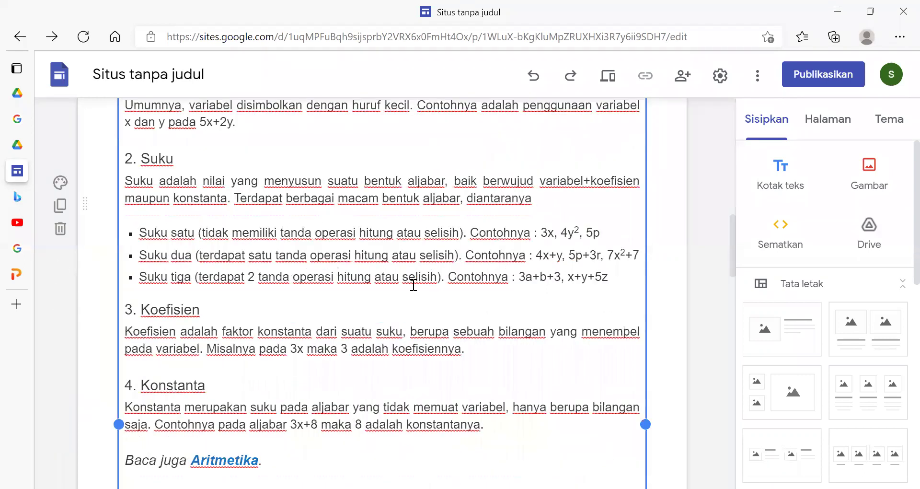
pyautogui.scroll(-4, 412, 285)
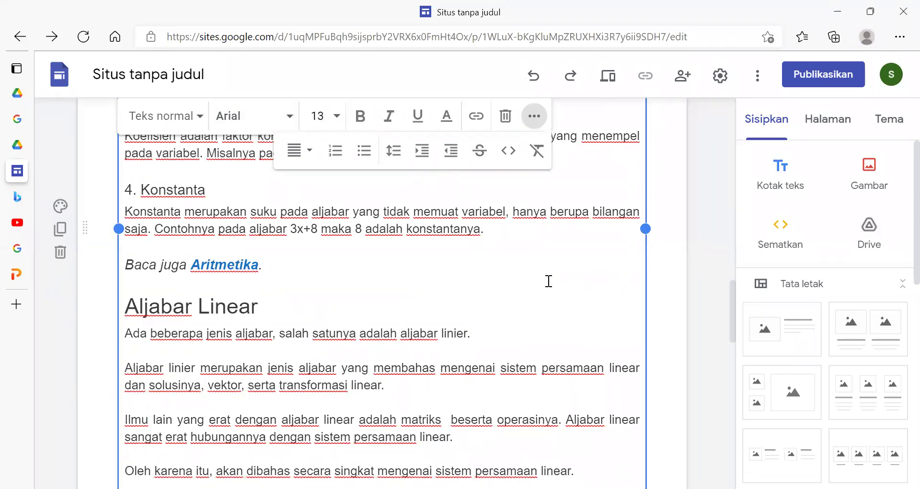
# Delete the "Baca juga Aritmetika." line and its leftover blank line between the Konstanta paragraph and the Aljabar Linear heading.
pyautogui.scroll(-1, 548, 282)
pyautogui.moveTo(285, 214); pyautogui.dragTo(123, 206)
pyautogui.press('BackSpace')
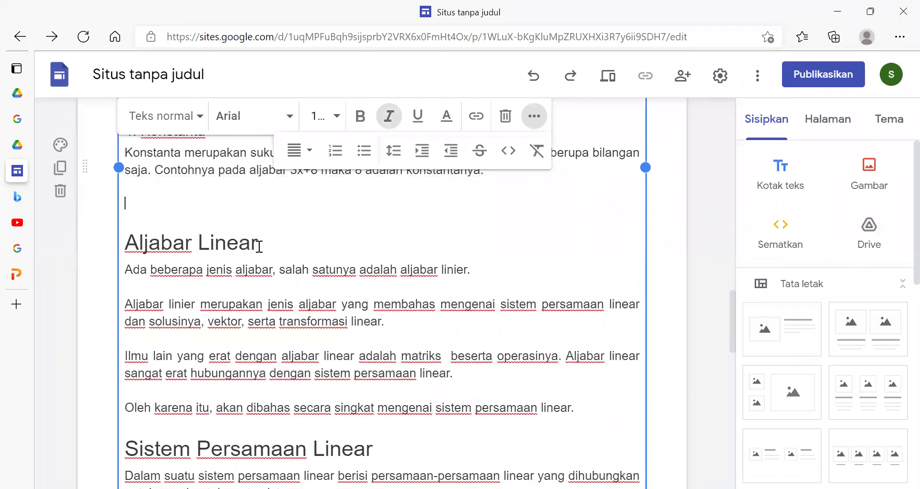
pyautogui.press('BackSpace')
# Review the remaining Aljabar lesson text, from Aljabar Linear through the solution methods for linear equation systems, and return to the page header.
pyautogui.scroll(-10, 385, 244)
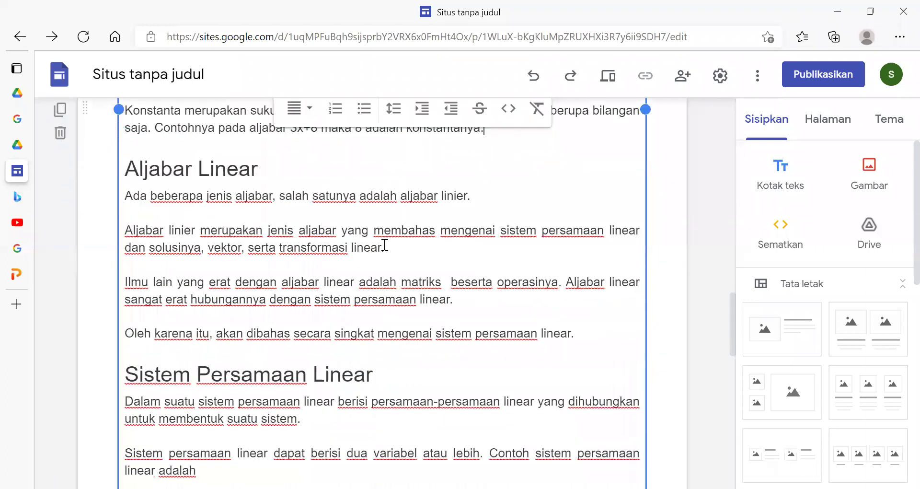
pyautogui.scroll(-4, 384, 244)
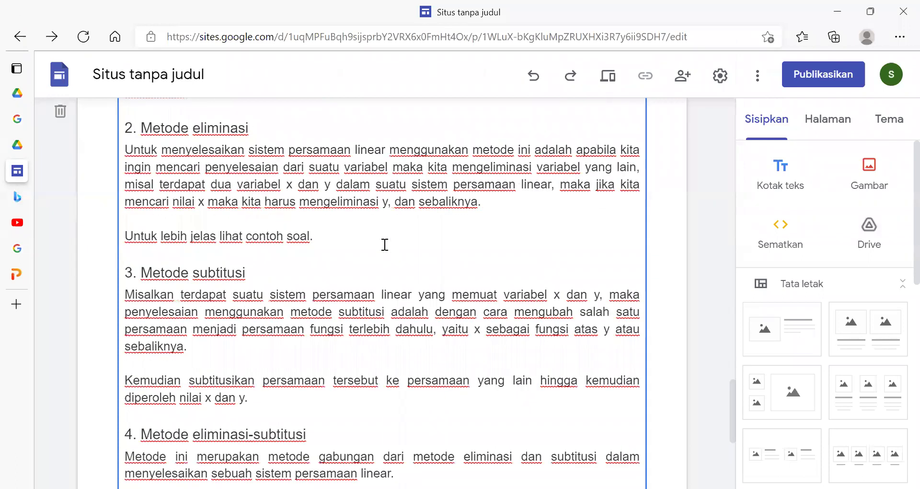
pyautogui.click(384, 290)
pyautogui.scroll(20, 401, 319)
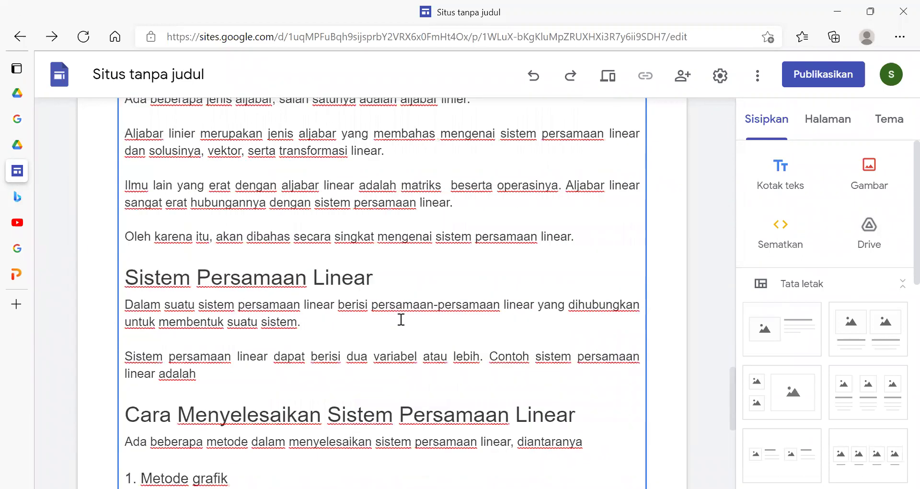
pyautogui.scroll(2, 719, 305)
pyautogui.click(697, 359)
pyautogui.scroll(-2, 697, 358)
pyautogui.scroll(2, 698, 359)
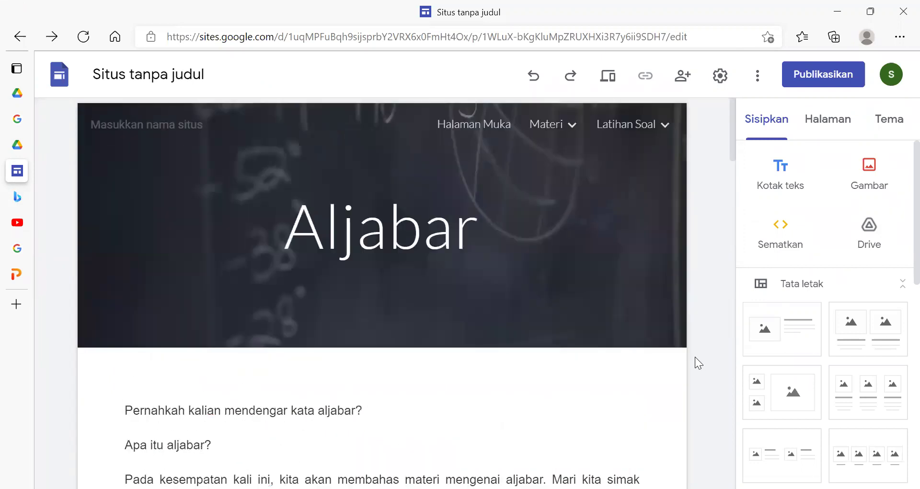
# Preview the site from the Aljabar page and show the Materi subpages in the site navigation.
pyautogui.moveTo(550, 127)
pyautogui.click(609, 86)
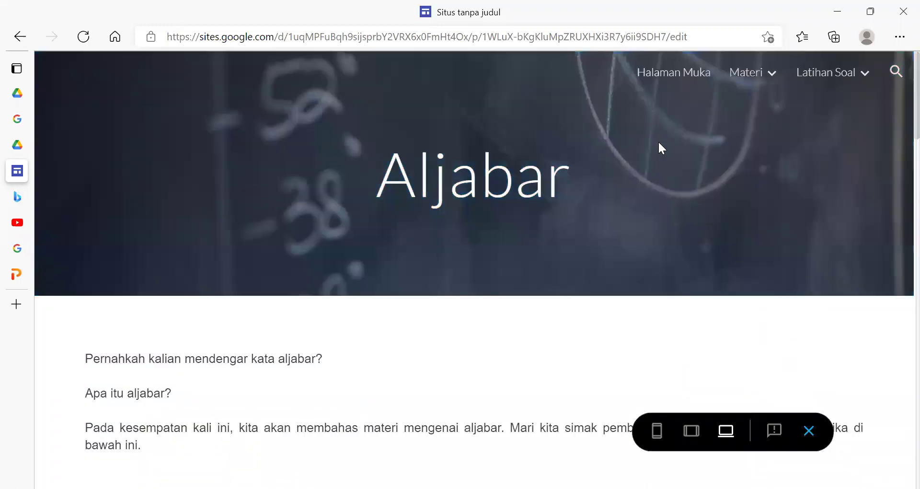
pyautogui.moveTo(747, 73)
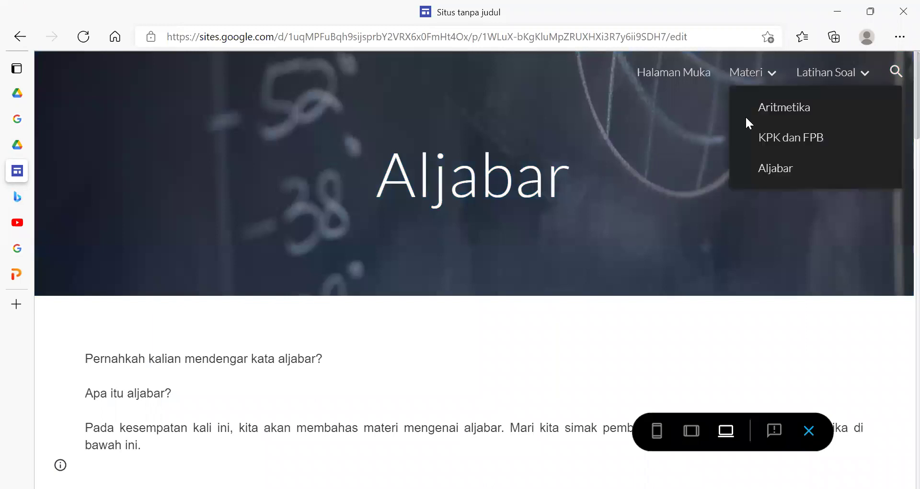